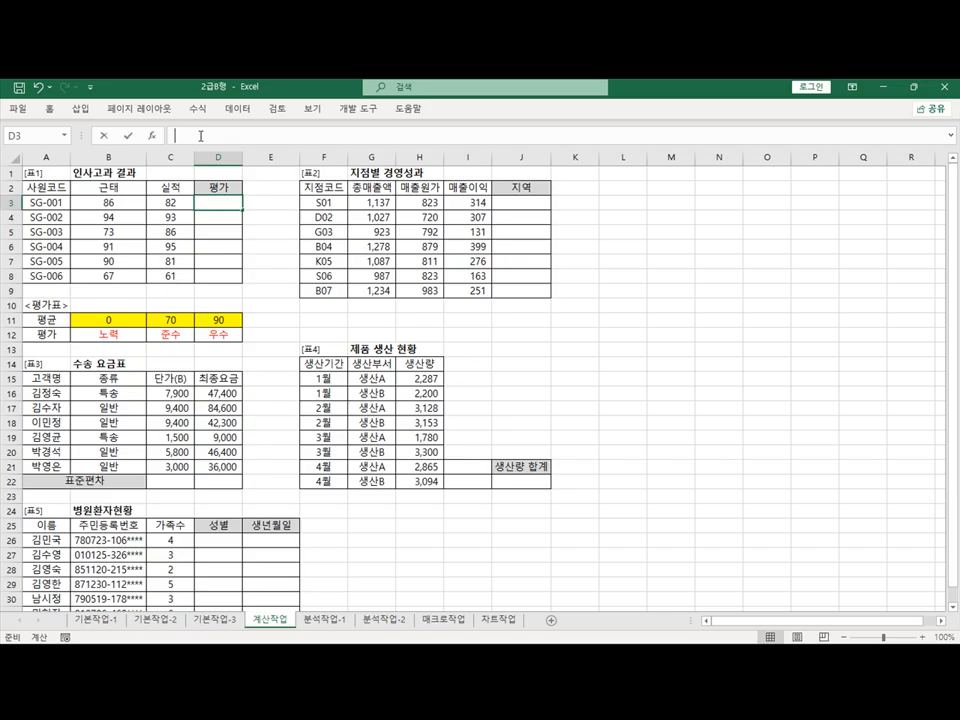
Enter a formula in D3 that averages the attendance and performance scores in B3:C3
{"action": "type", "text": "=AVERAGE("}
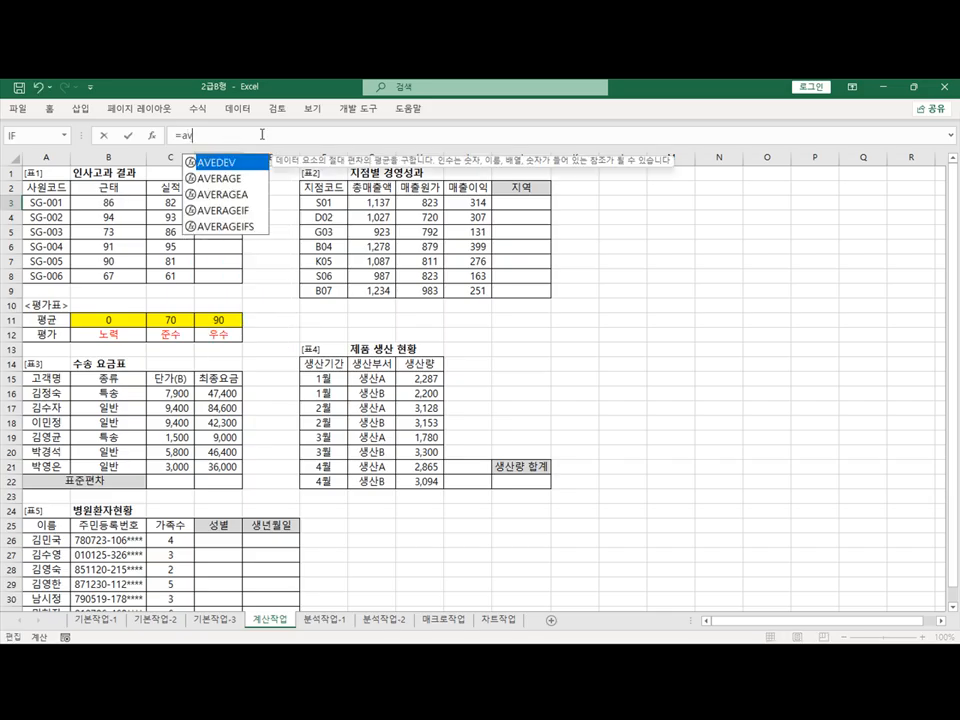
{"action": "left_click_drag", "start_coordinate": [133, 200], "coordinate": [172, 200]}
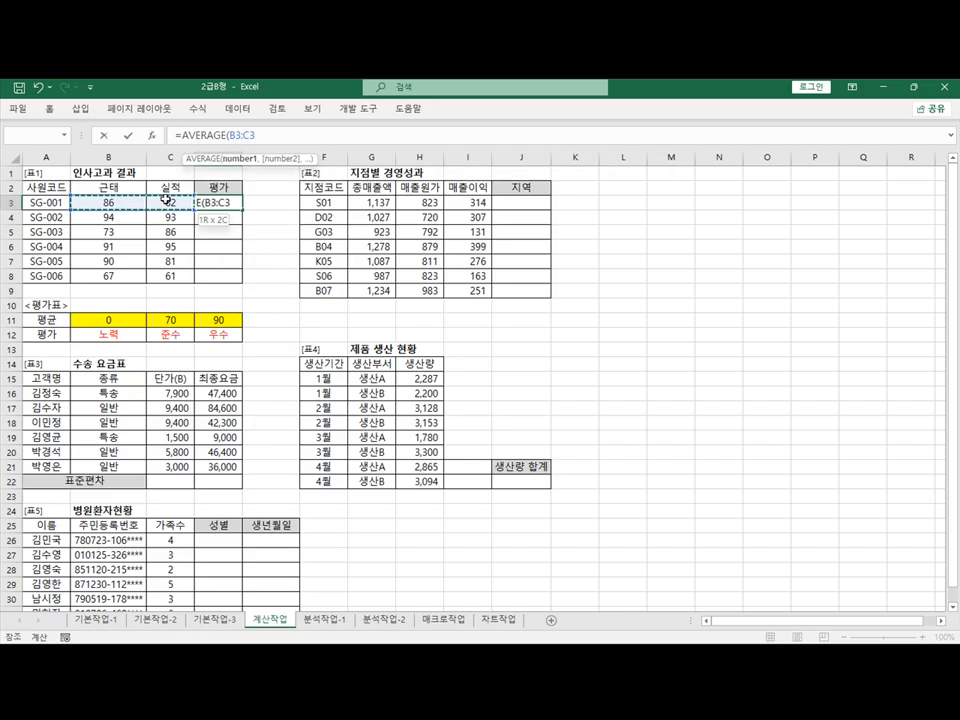
{"action": "key", "text": "Return"}
{"action": "left_click", "coordinate": [215, 202]}
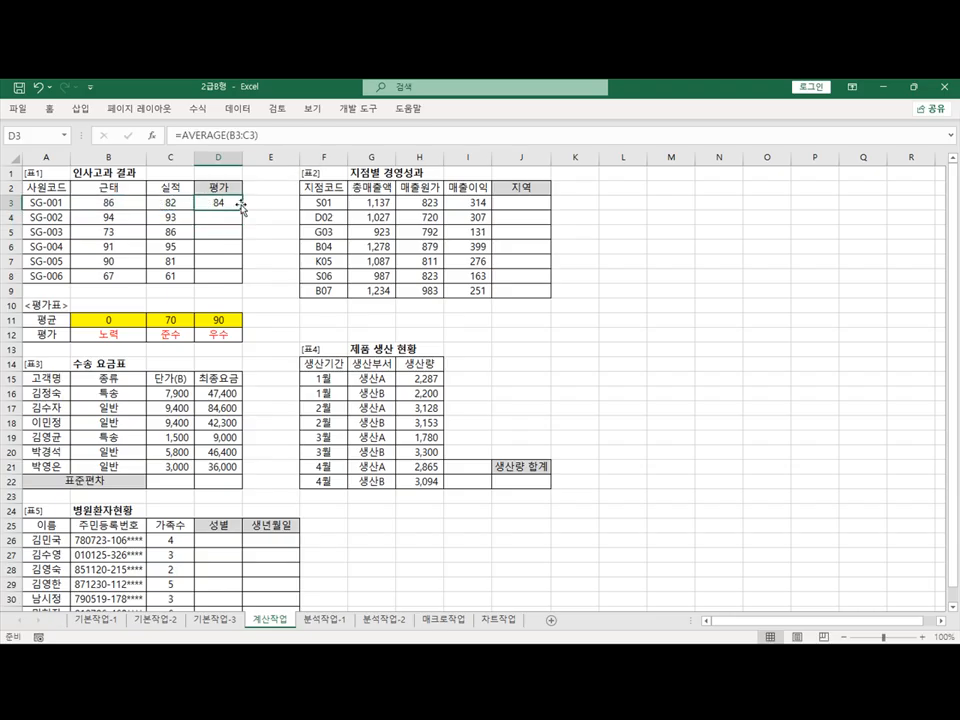
Wrap the D3 average in an HLOOKUP function with the absolute range $B$11:$D$12 as its table array
{"action": "left_click", "coordinate": [178, 135]}
{"action": "type", "text": "HLOOKUP("}
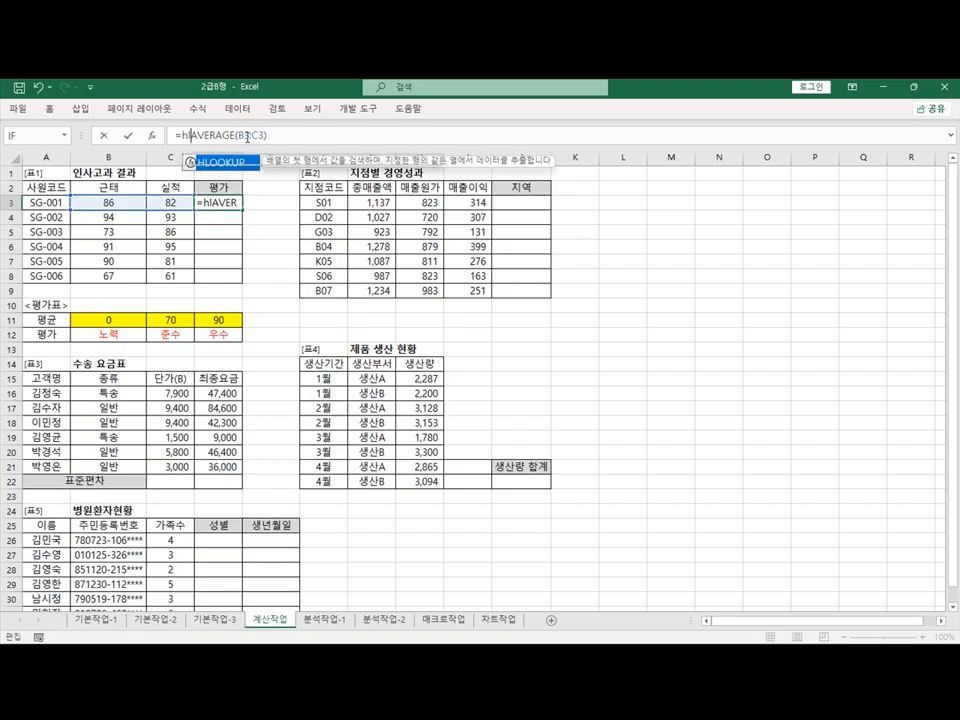
{"action": "left_click", "coordinate": [151, 135]}
{"action": "key", "text": "Tab"}
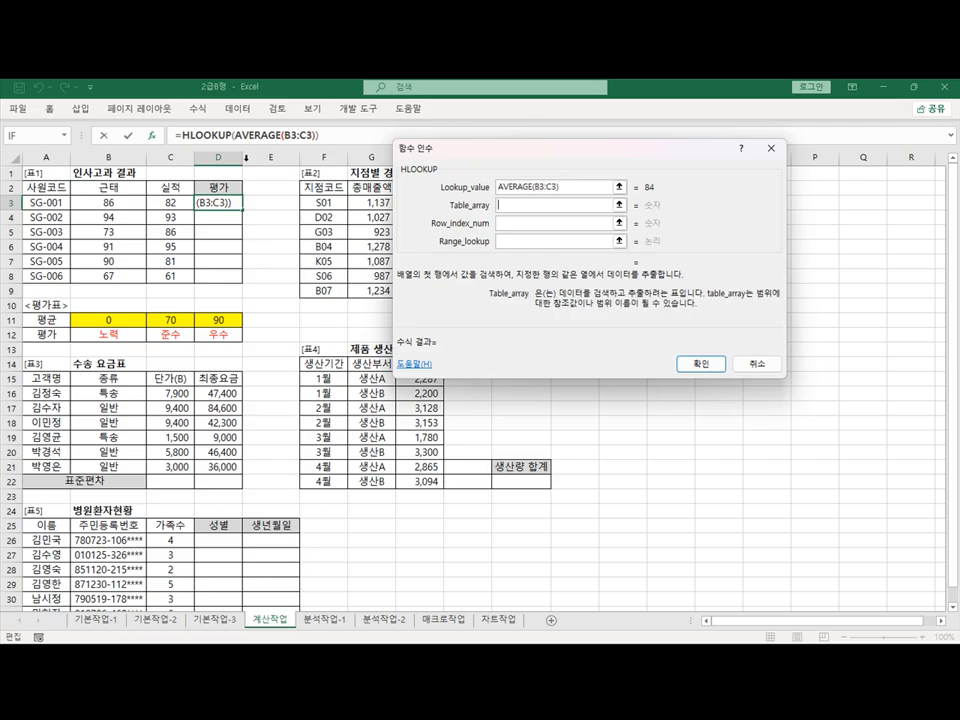
{"action": "left_click", "coordinate": [105, 320]}
{"action": "left_click_drag", "start_coordinate": [105, 320], "coordinate": [220, 326]}
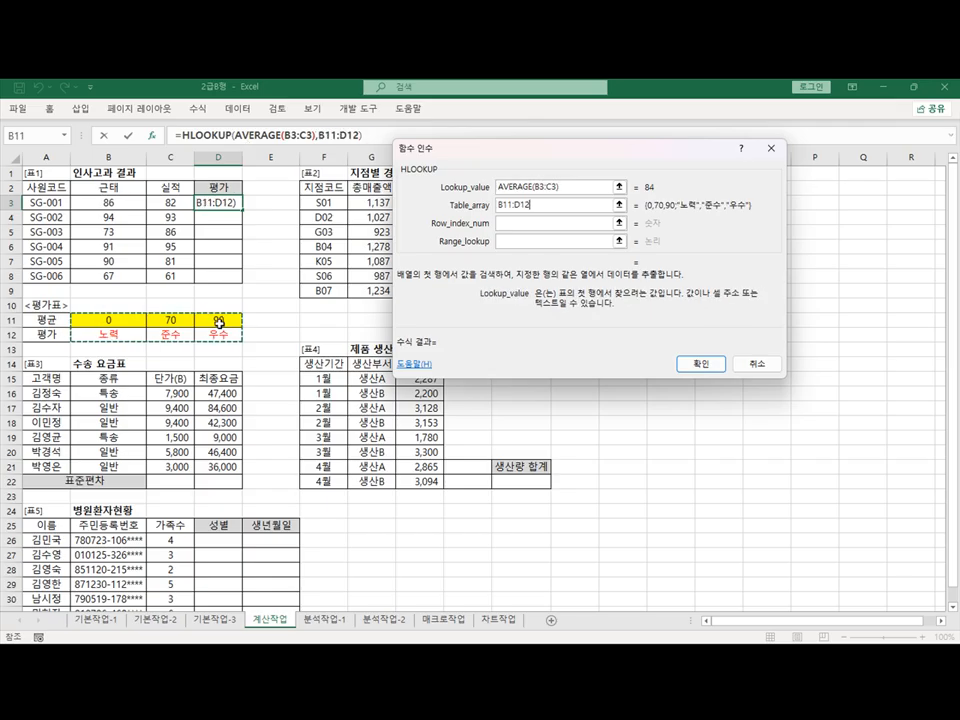
{"action": "key", "text": "F4"}
Complete the HLOOKUP with row index 2 and range lookup 1, and fill the formula down to D8
{"action": "key", "text": "Tab"}
{"action": "type", "text": "2"}
{"action": "key", "text": "Tab"}
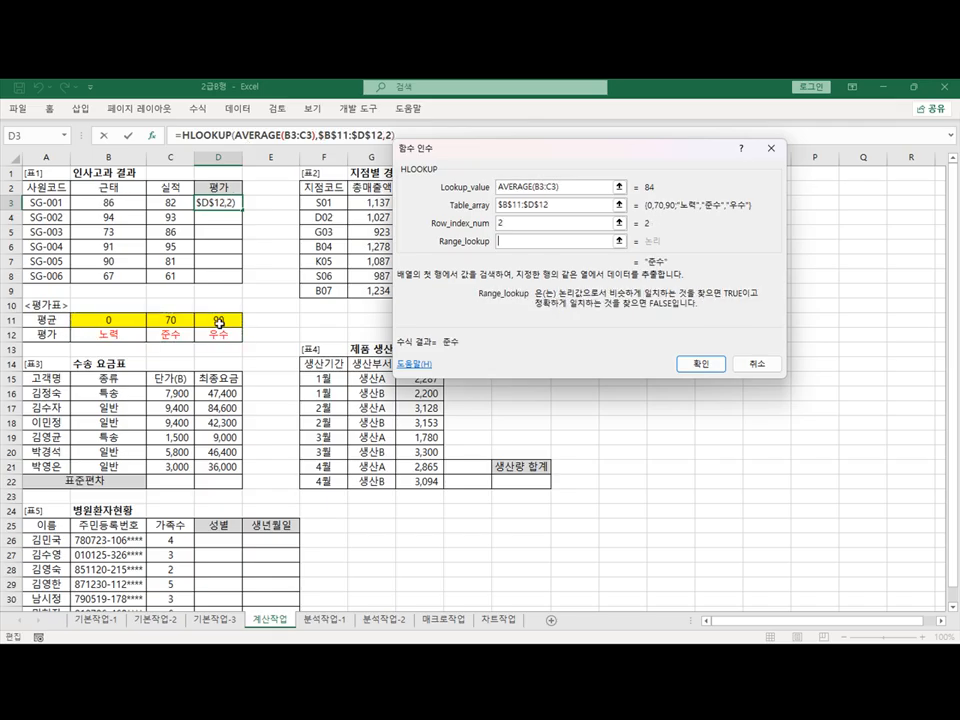
{"action": "type", "text": "1"}
{"action": "key", "text": "Return"}
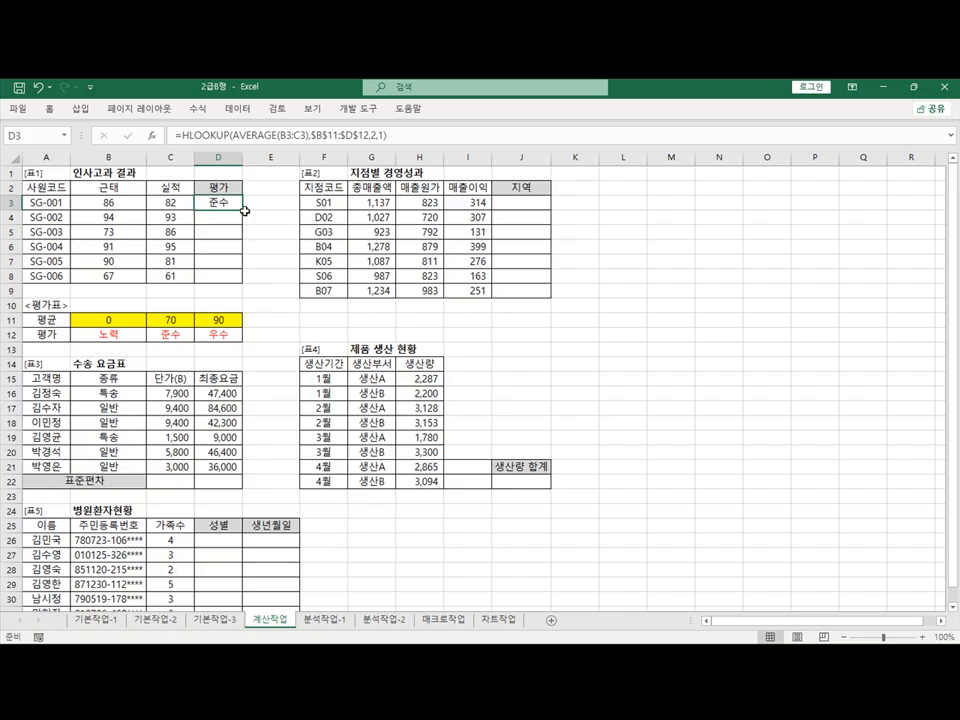
{"action": "left_click_drag", "start_coordinate": [243, 212], "coordinate": [238, 276]}
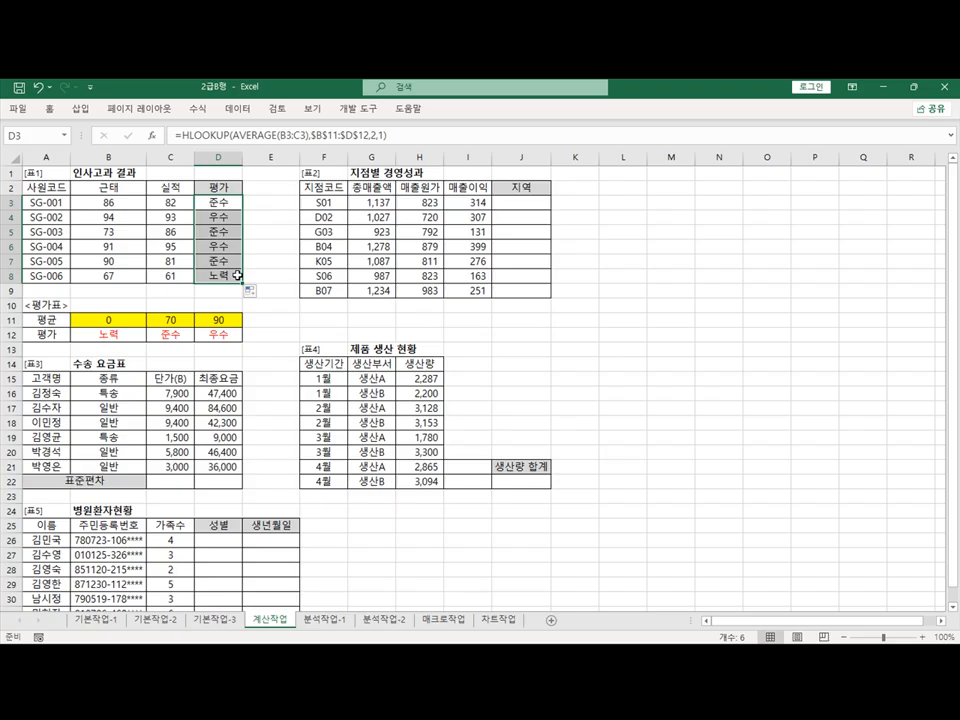
Enter a LEFT formula in J3 that extracts 1 character from the branch code in F3
{"action": "left_click", "coordinate": [526, 205]}
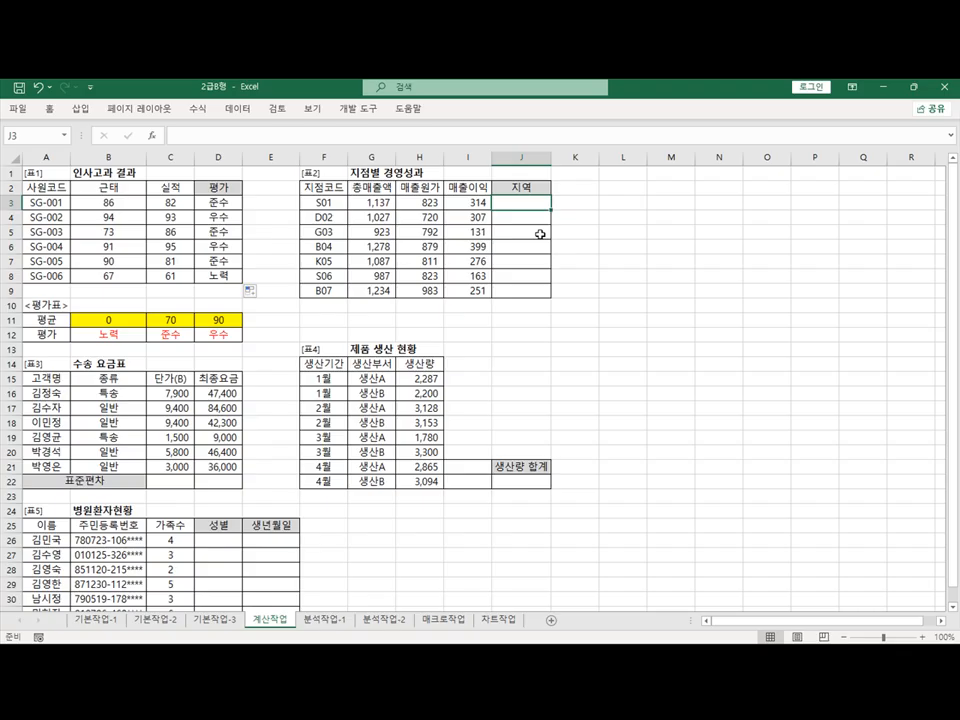
{"action": "left_click", "coordinate": [203, 138]}
{"action": "type", "text": "="}
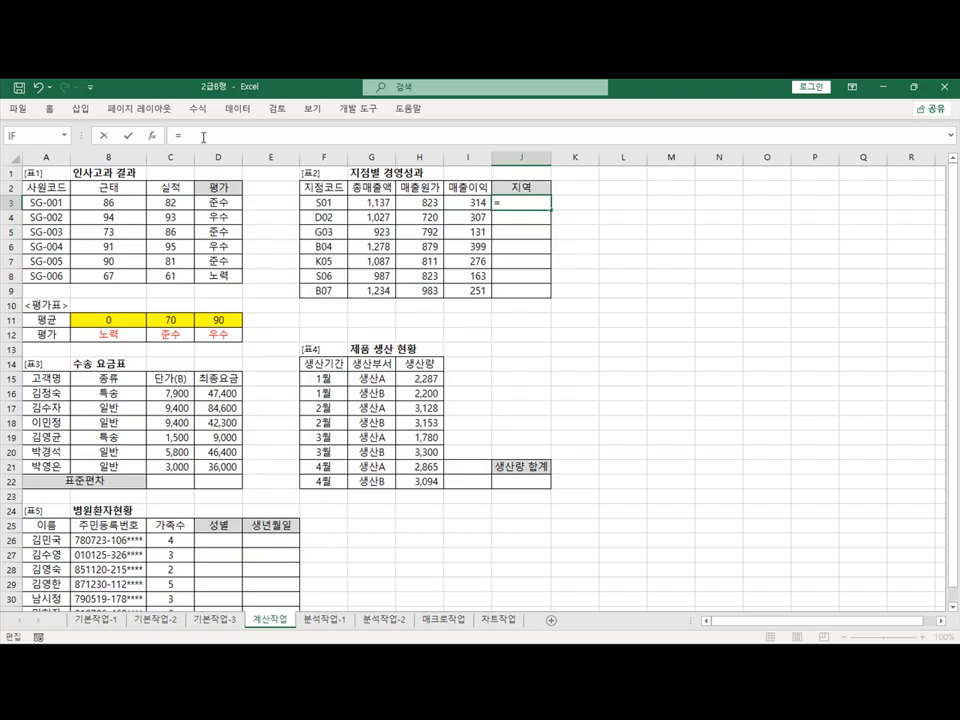
{"action": "type", "text": "LEFT("}
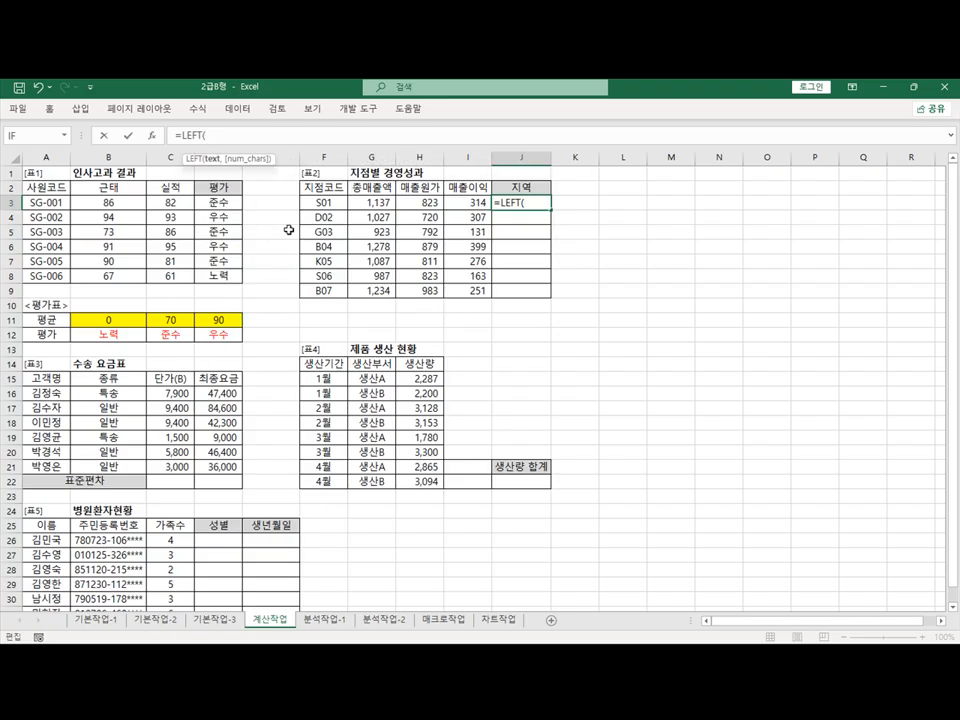
{"action": "left_click", "coordinate": [322, 199]}
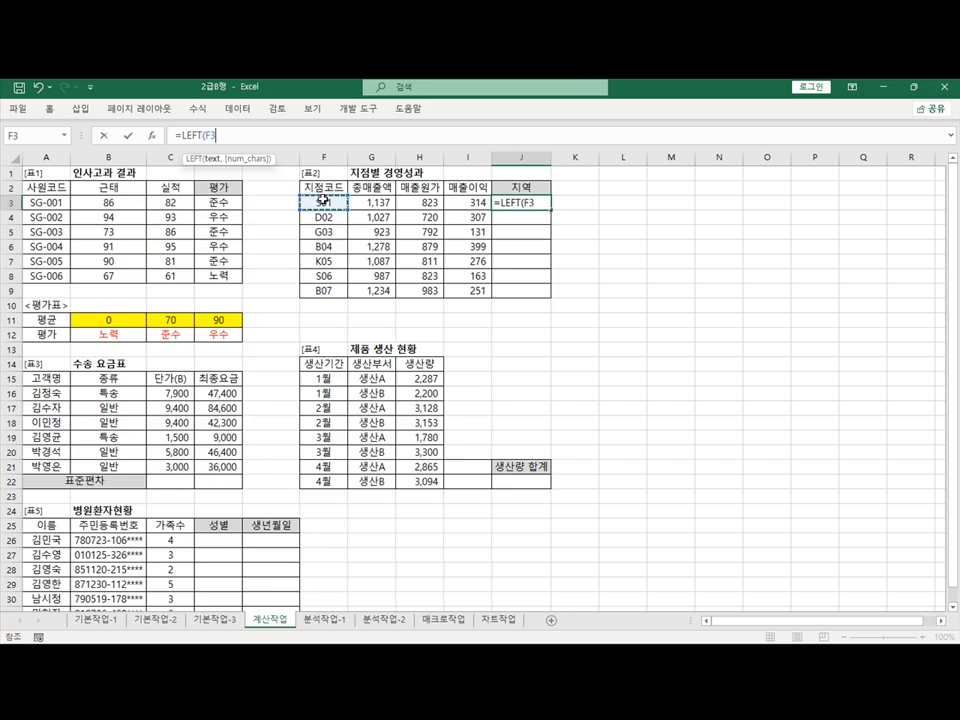
{"action": "left_click", "coordinate": [152, 136]}
{"action": "key", "text": "Tab"}
{"action": "type", "text": "1"}
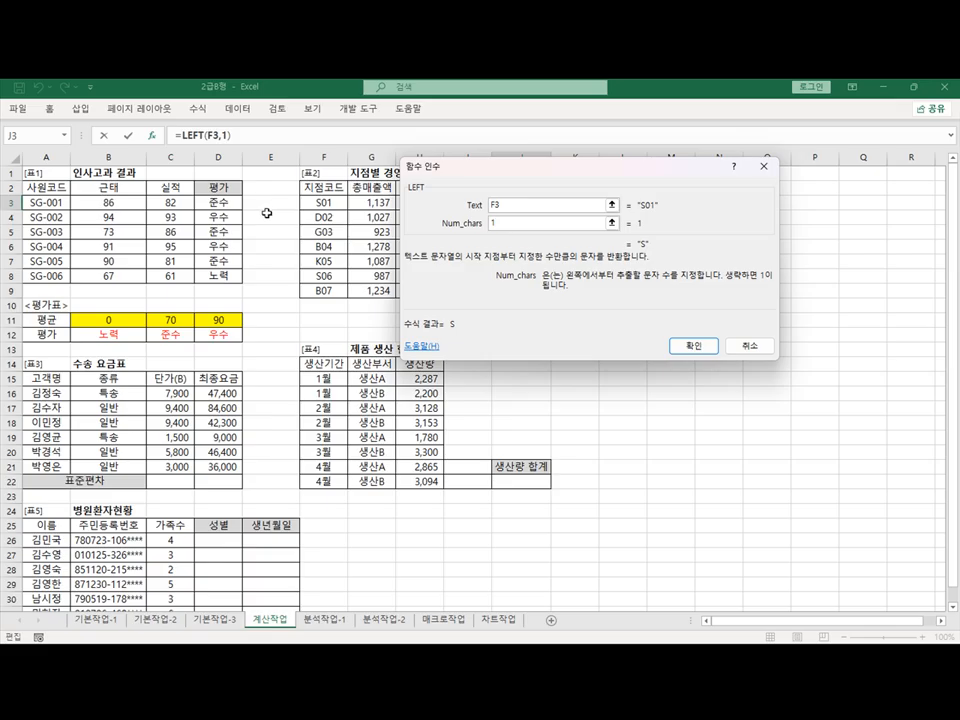
{"action": "left_click", "coordinate": [693, 346]}
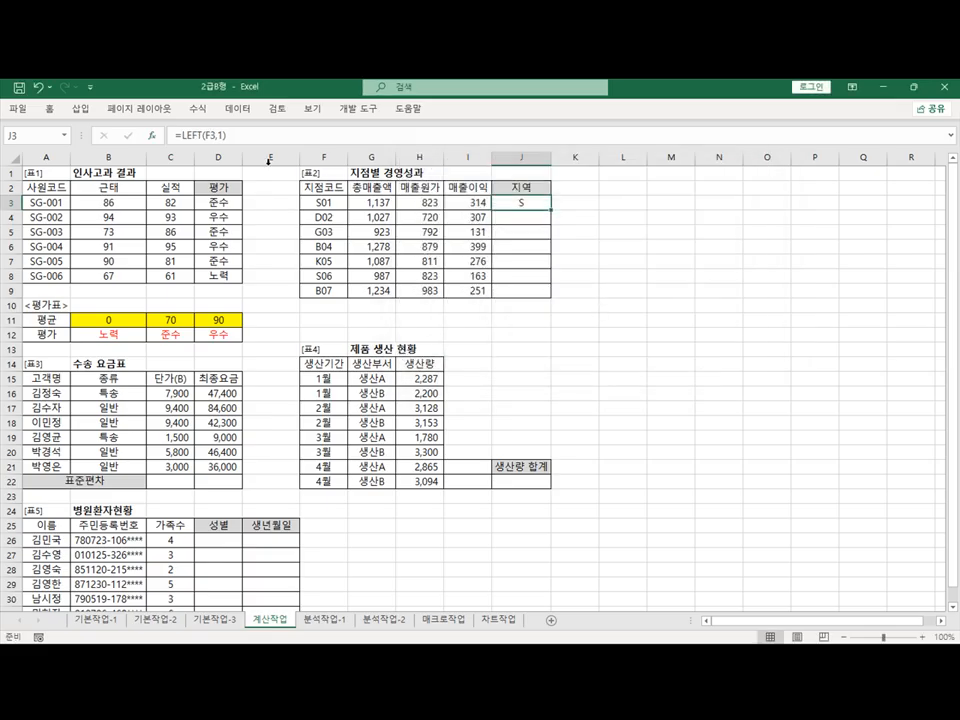
Extend the J3 formula to test whether the extracted letter equals "S", and fill it down to J9
{"action": "left_click", "coordinate": [240, 137]}
{"action": "type", "text": "=\"S\""}
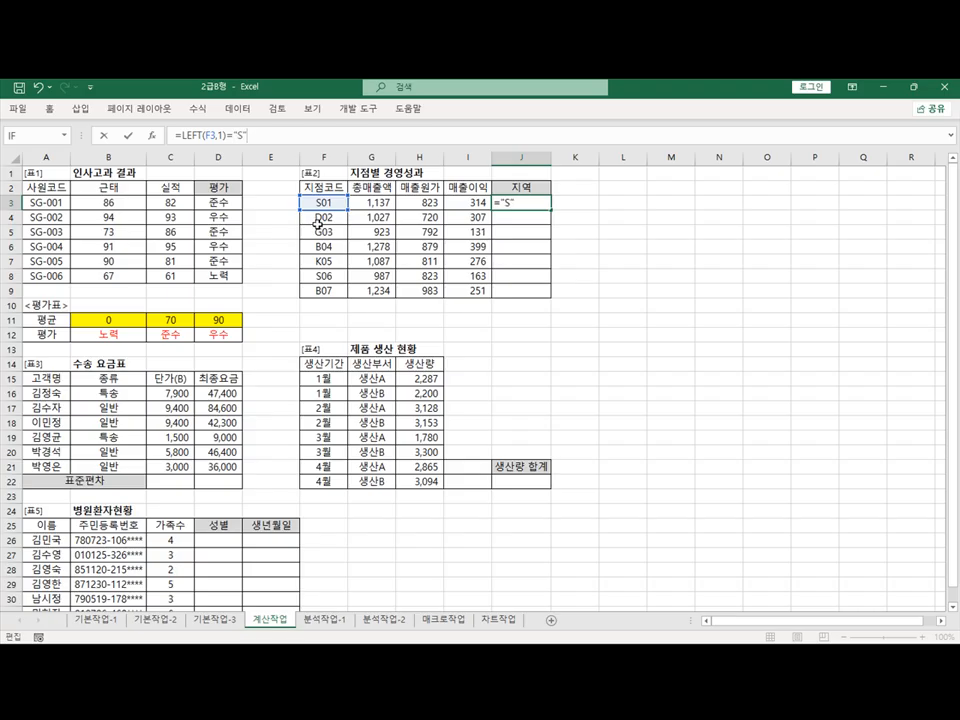
{"action": "key", "text": "Return"}
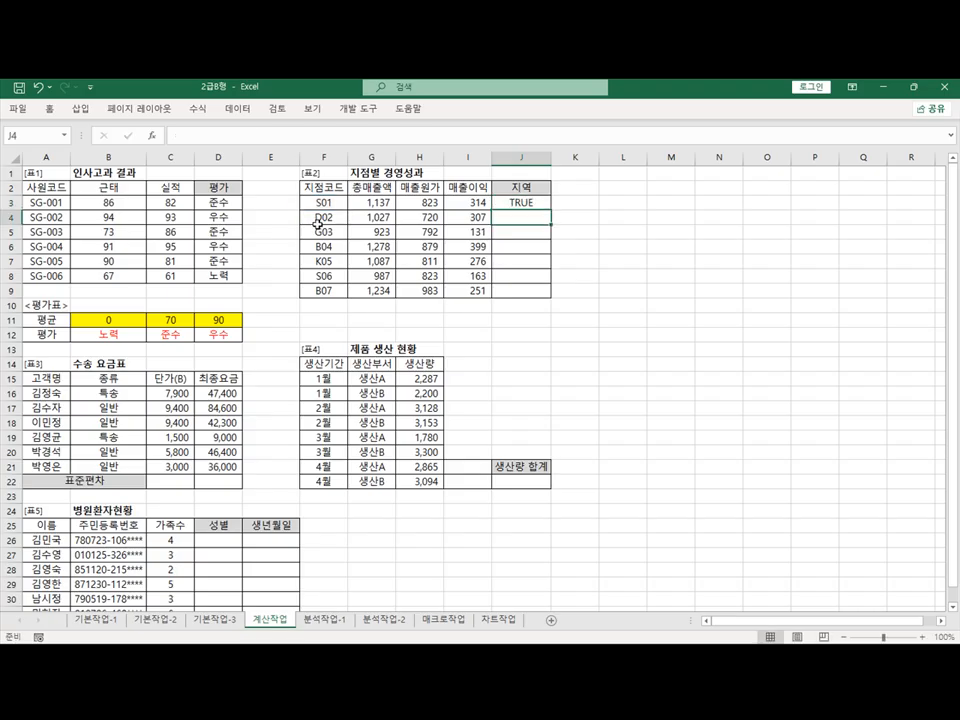
{"action": "left_click", "coordinate": [521, 204]}
{"action": "left_click_drag", "start_coordinate": [551, 213], "coordinate": [551, 298]}
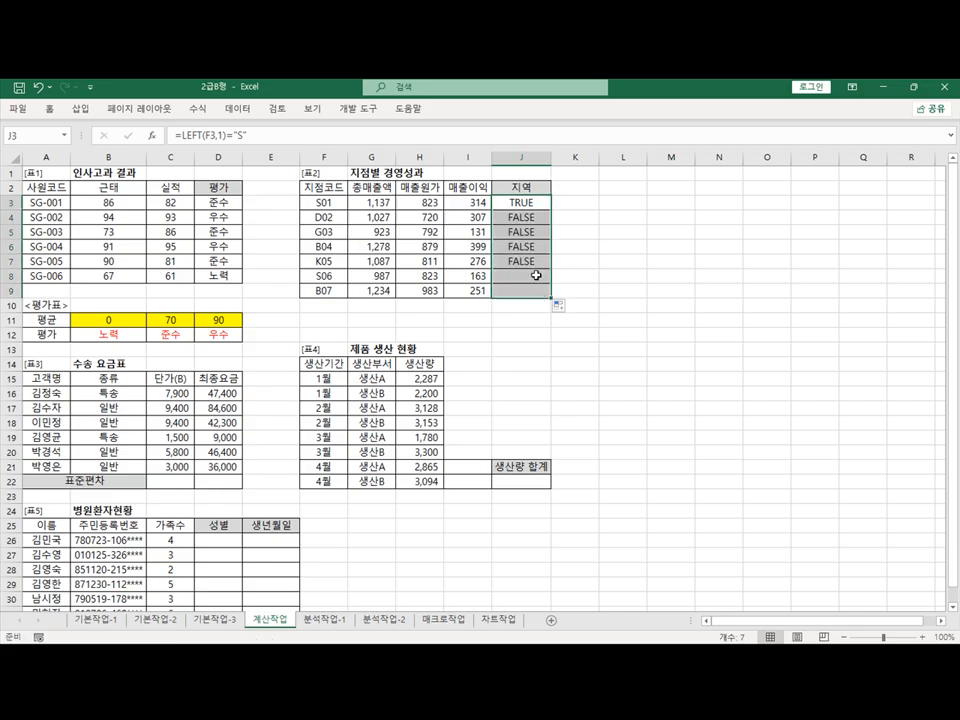
Wrap the test in an OR function with a second condition LEFT(F3,1)="K", and apply it to J3:J9
{"action": "left_click", "coordinate": [182, 135]}
{"action": "type", "text": "or"}
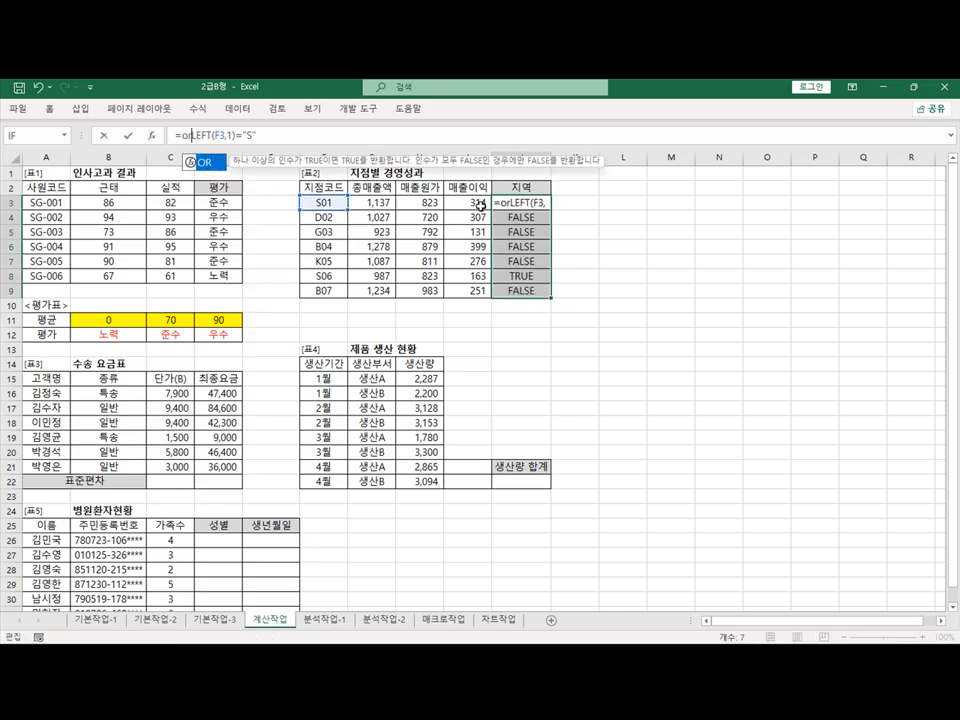
{"action": "type", "text": "("}
{"action": "key", "text": "ctrl+a"}
{"action": "key", "text": "ctrl+c"}
{"action": "left_click", "coordinate": [495, 196]}
{"action": "key", "text": "ctrl+v"}
{"action": "left_click", "coordinate": [534, 213]}
{"action": "key", "text": "BackSpace"}
{"action": "key", "text": "BackSpace"}
{"action": "type", "text": "K\""}
{"action": "key", "text": "ctrl+Return"}
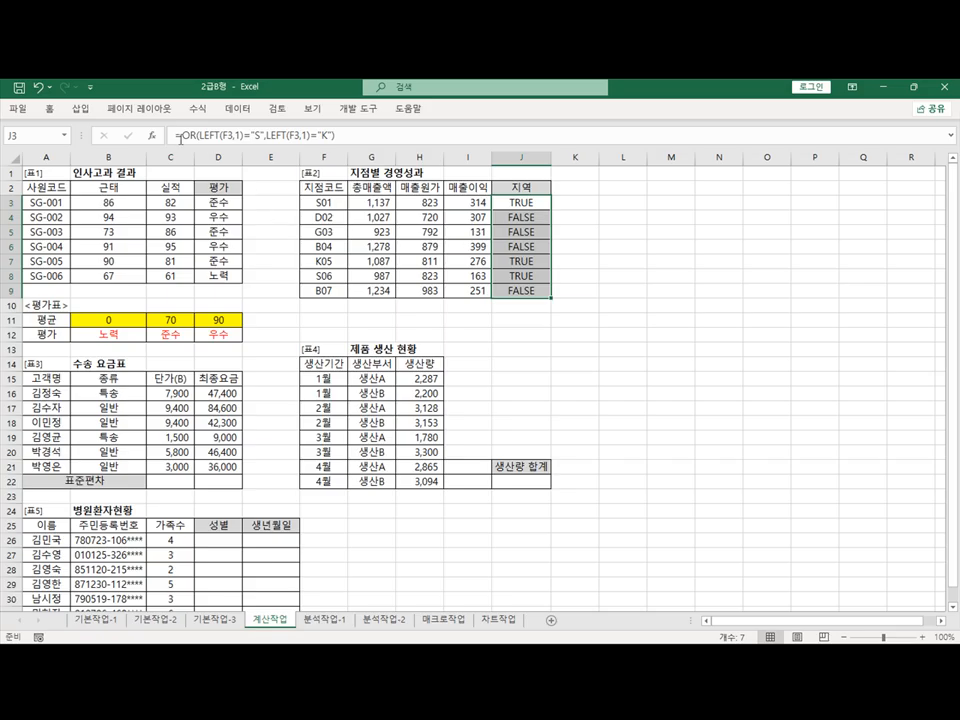
Wrap the OR condition in an IFS function and set its first result to "수도권"
{"action": "left_click", "coordinate": [183, 135]}
{"action": "type", "text": "if"}
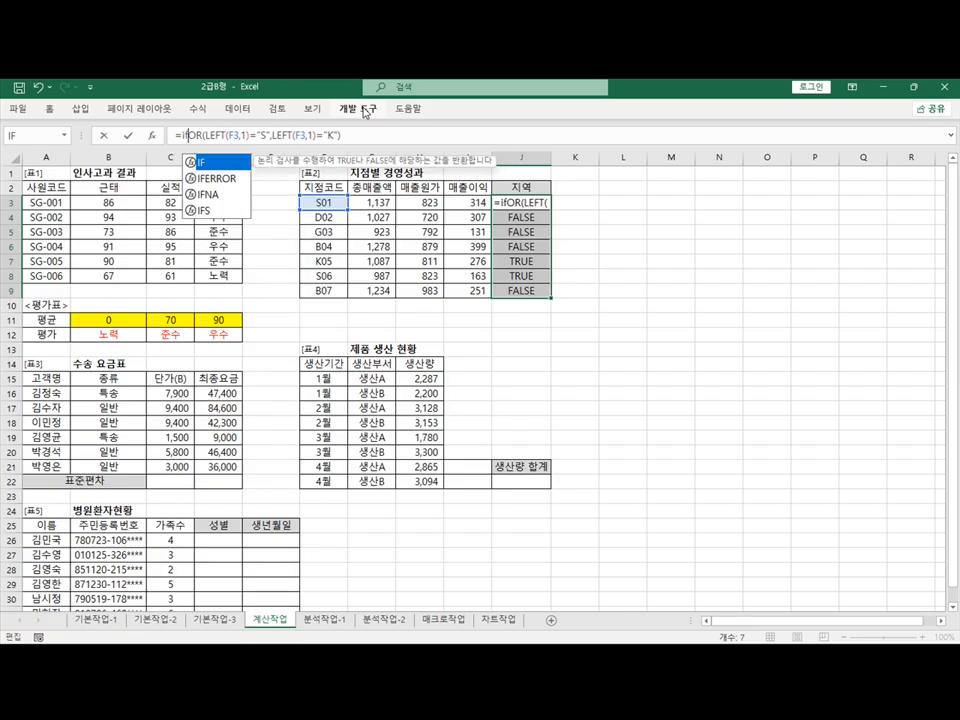
{"action": "type", "text": "s"}
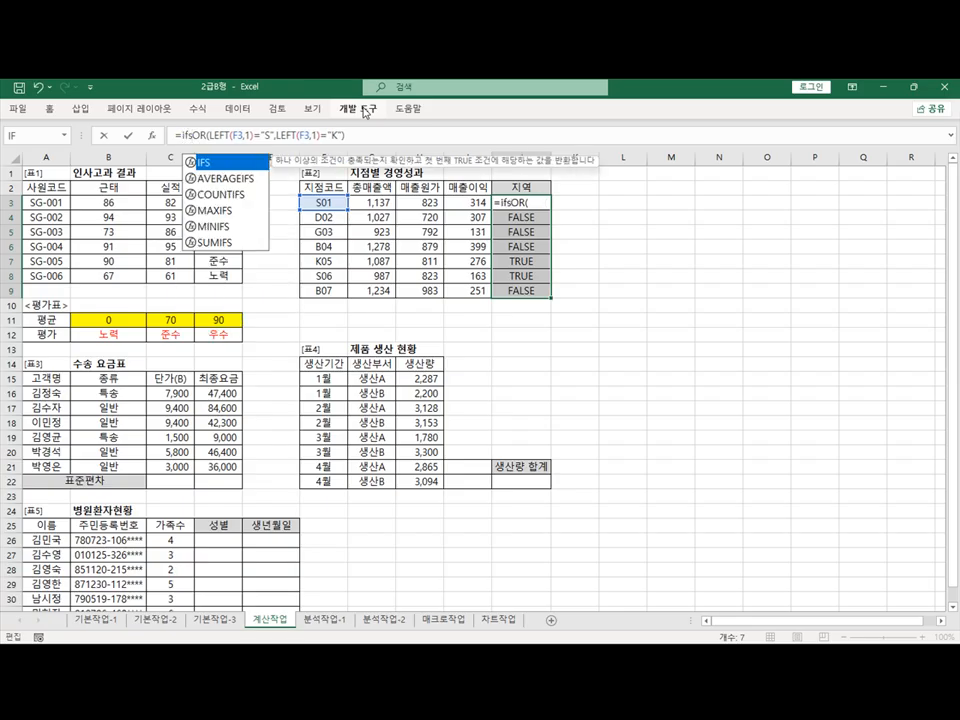
{"action": "key", "text": "Tab"}
{"action": "key", "text": "ctrl+a"}
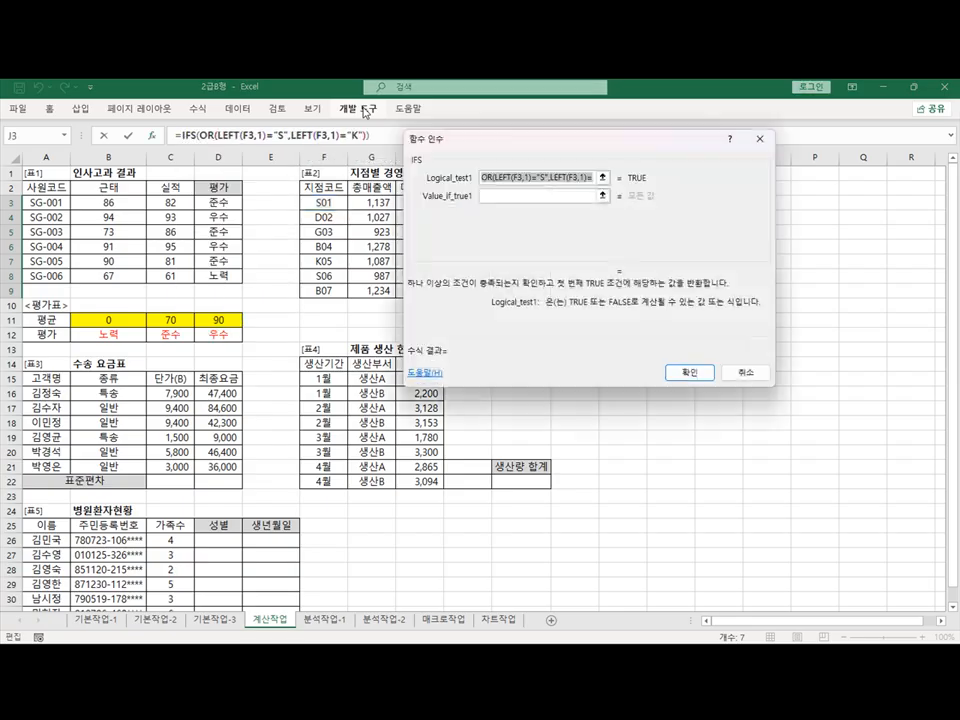
{"action": "left_click", "coordinate": [506, 196]}
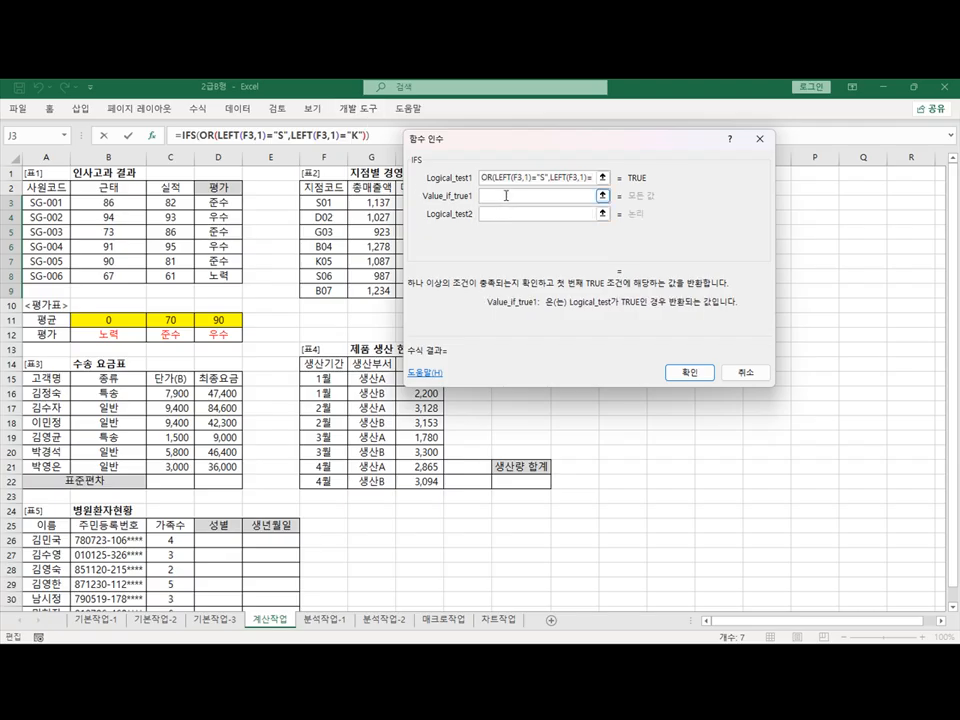
{"action": "type", "text": "수도권"}
{"action": "key", "text": "Tab"}
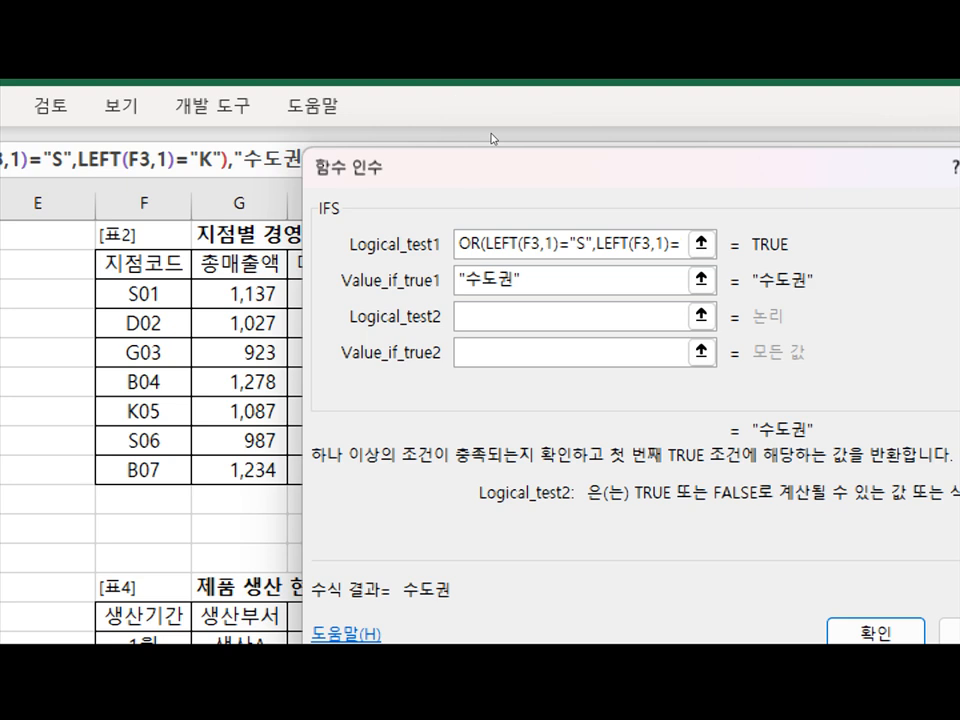
Copy the first OR condition into the second logical test of the IFS function
{"action": "left_click_drag", "start_coordinate": [407, 91], "coordinate": [121, 123]}
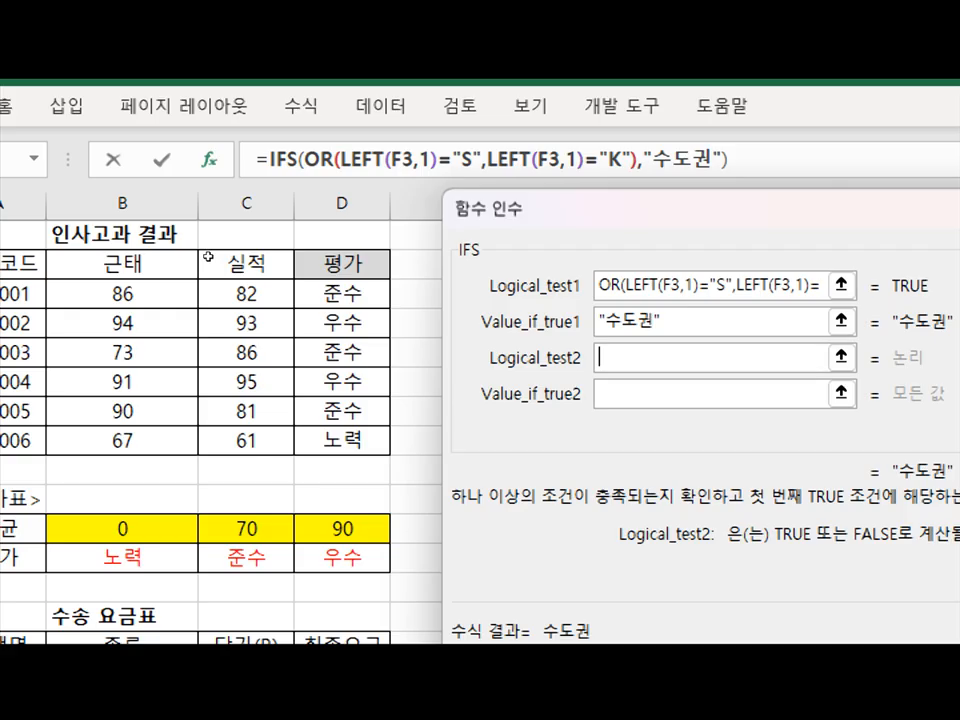
{"action": "key", "text": "ctrl+v"}
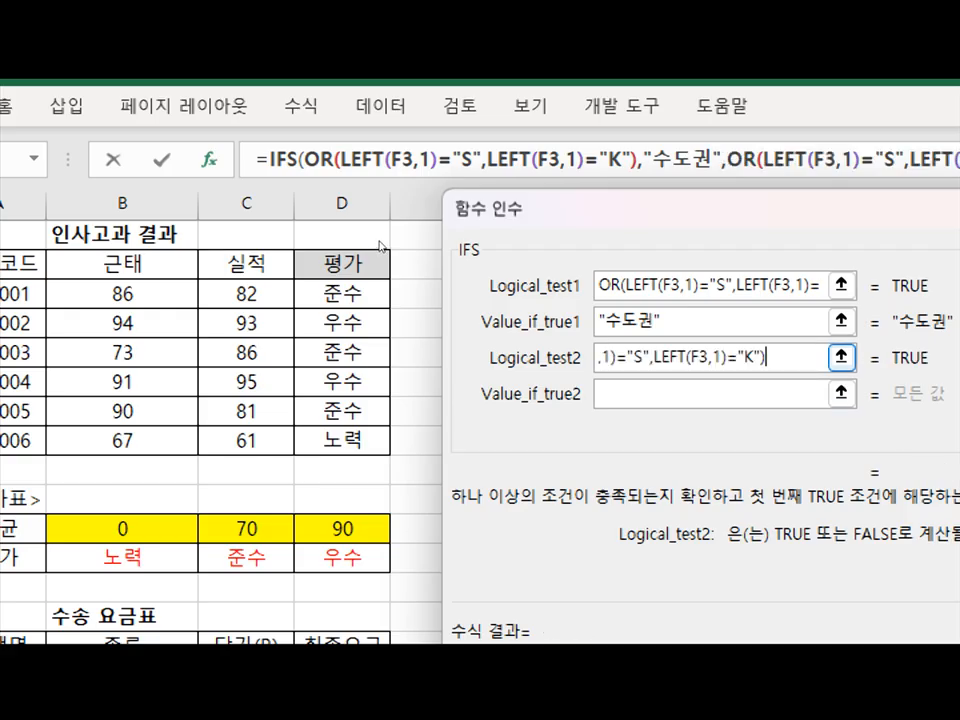
{"action": "key", "text": "Tab"}
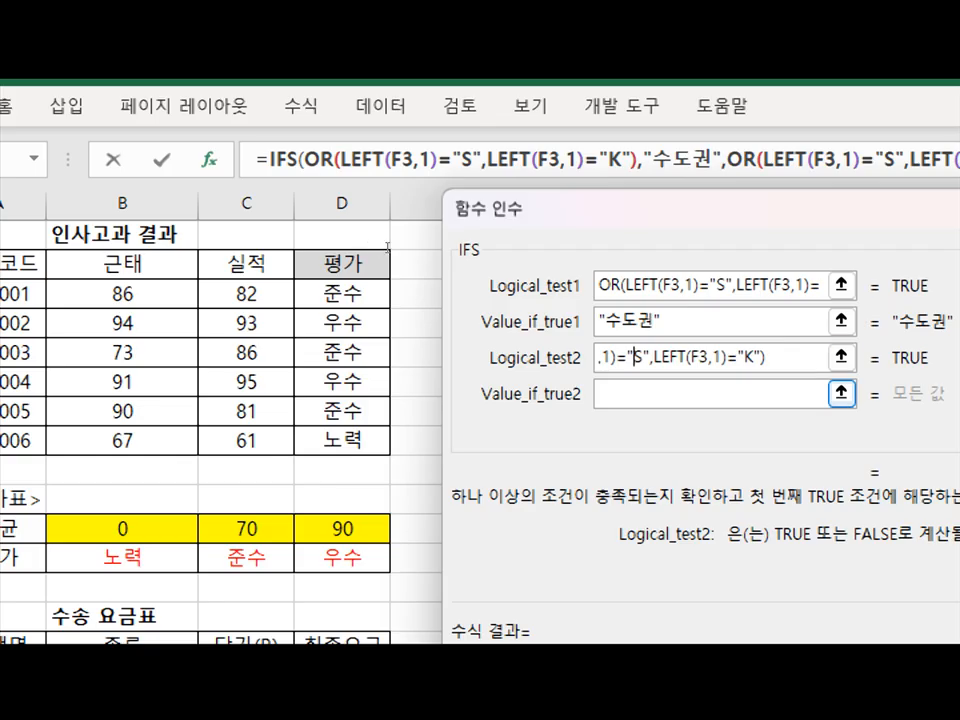
Change the letters compared in the second logical test to "D" and "B"
{"action": "left_click", "coordinate": [624, 357]}
{"action": "type", "text": "D"}
{"action": "key", "text": "Delete"}
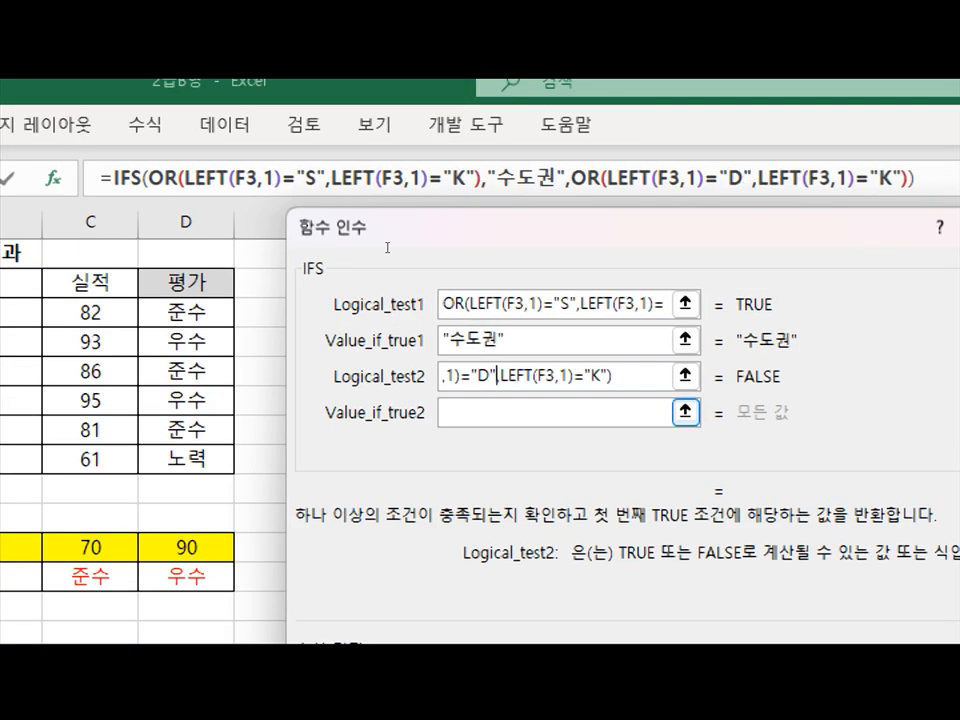
{"action": "key", "text": "Right"}
{"action": "key", "text": "Right"}
{"action": "key", "text": "Right"}
{"action": "key", "text": "Right"}
{"action": "key", "text": "Right"}
{"action": "key", "text": "Right"}
{"action": "key", "text": "Right"}
{"action": "key", "text": "Right"}
{"action": "key", "text": "Right"}
{"action": "key", "text": "Right"}
{"action": "key", "text": "Right"}
{"action": "key", "text": "Right"}
{"action": "key", "text": "Right"}
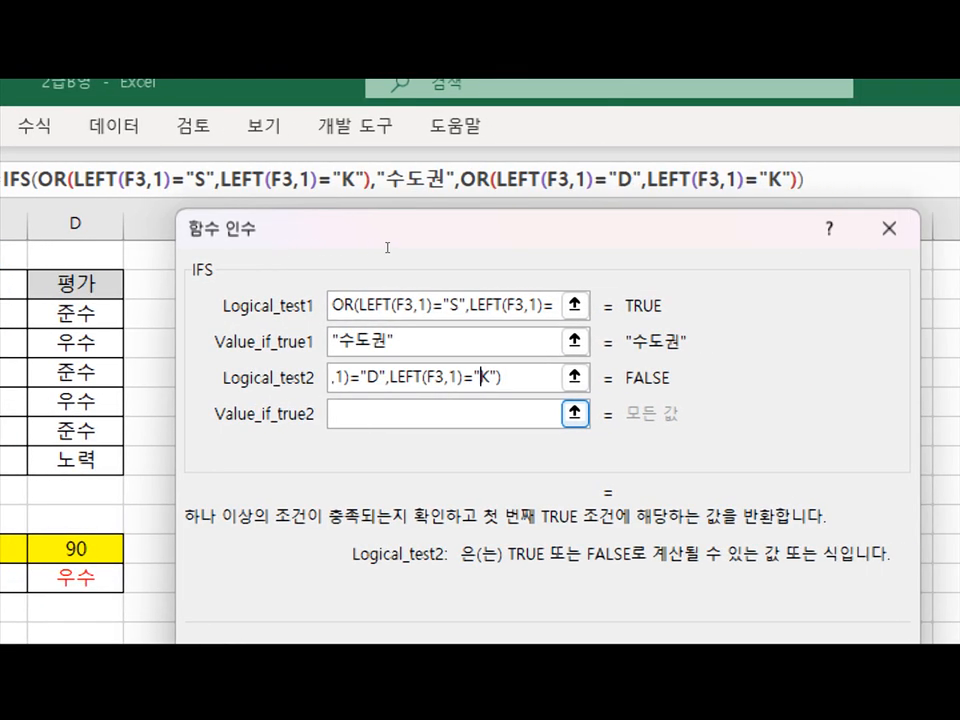
{"action": "type", "text": "B"}
{"action": "key", "text": "Delete"}
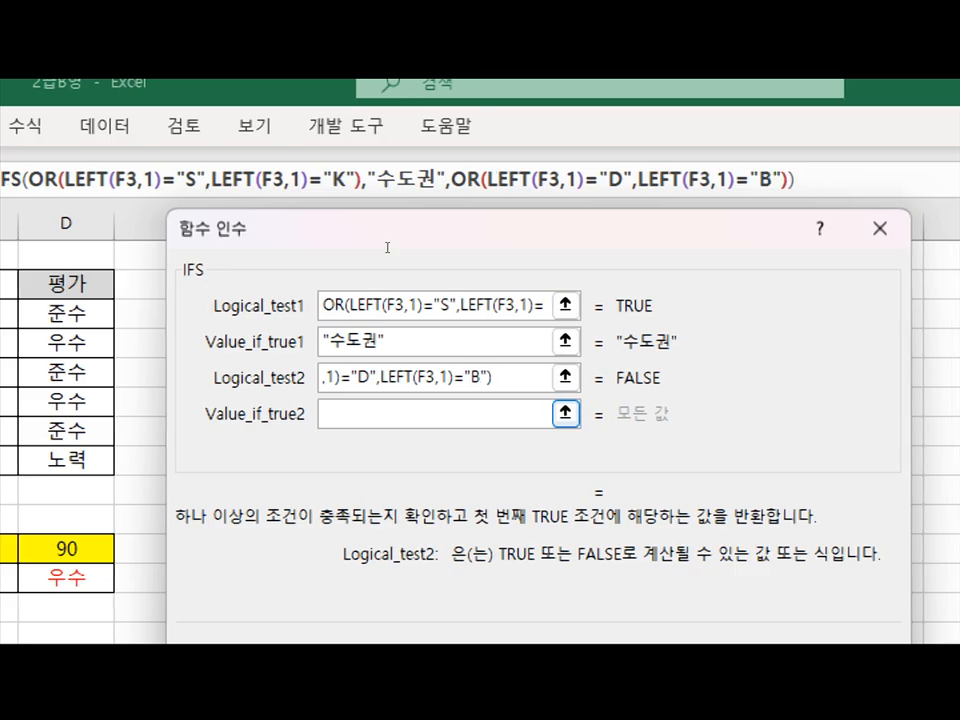
Set the second IFS result to "경상도" and the third logical test to true
{"action": "key", "text": "Tab"}
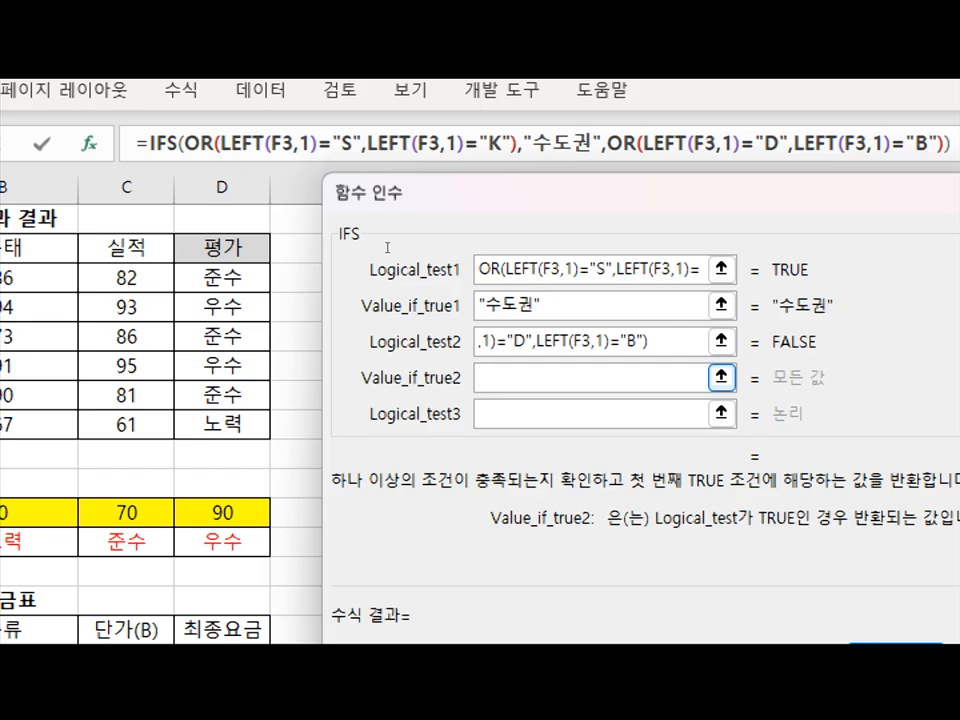
{"action": "type", "text": "경상"}
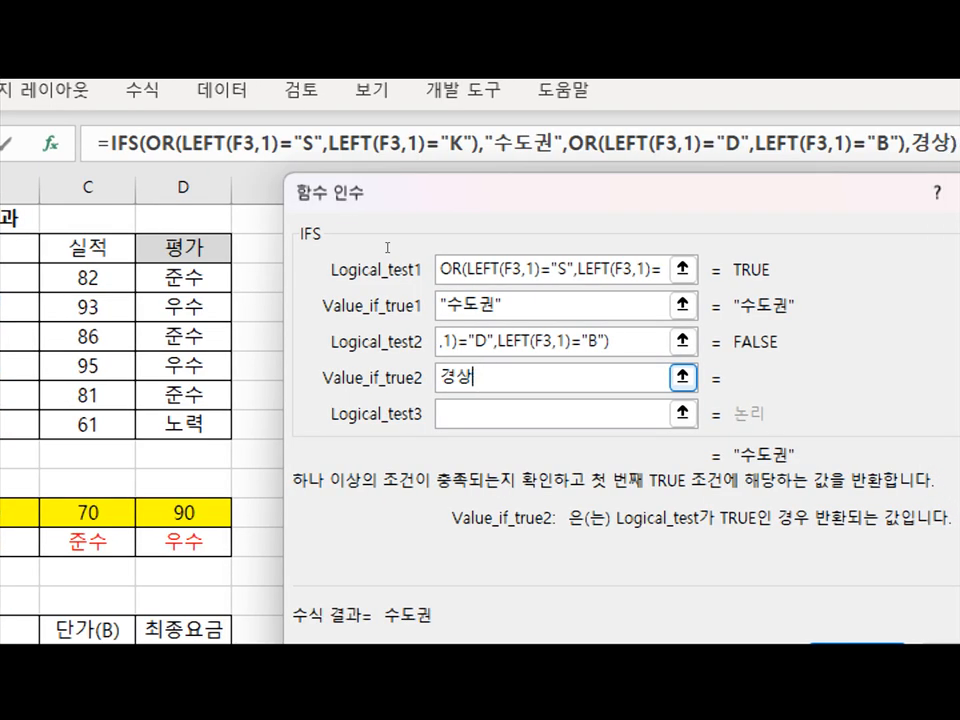
{"action": "type", "text": "도"}
{"action": "key", "text": "Tab"}
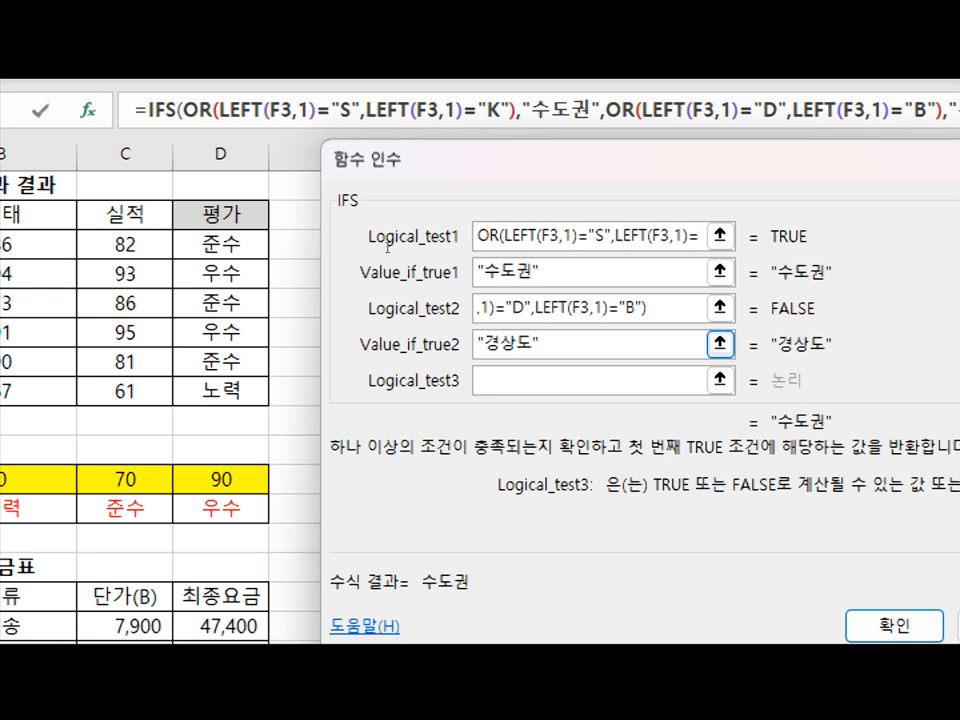
{"action": "type", "text": "true"}
{"action": "key", "text": "Tab"}
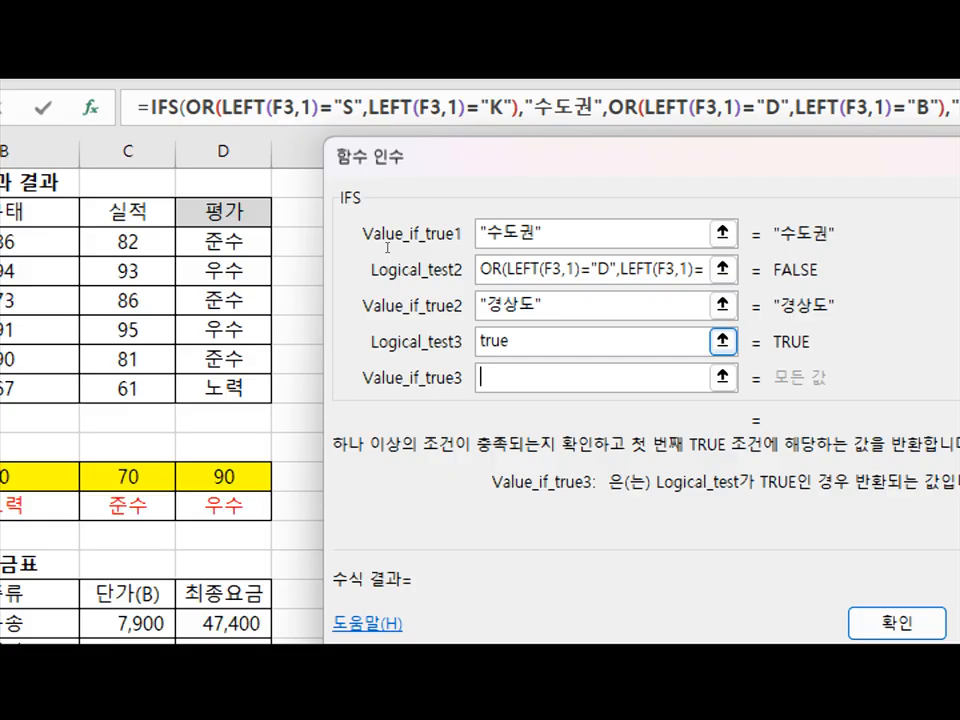
Set the third IFS result to "전라도" and apply the formula to the whole 지역 column
{"action": "type", "text": "저ㄴ라도"}
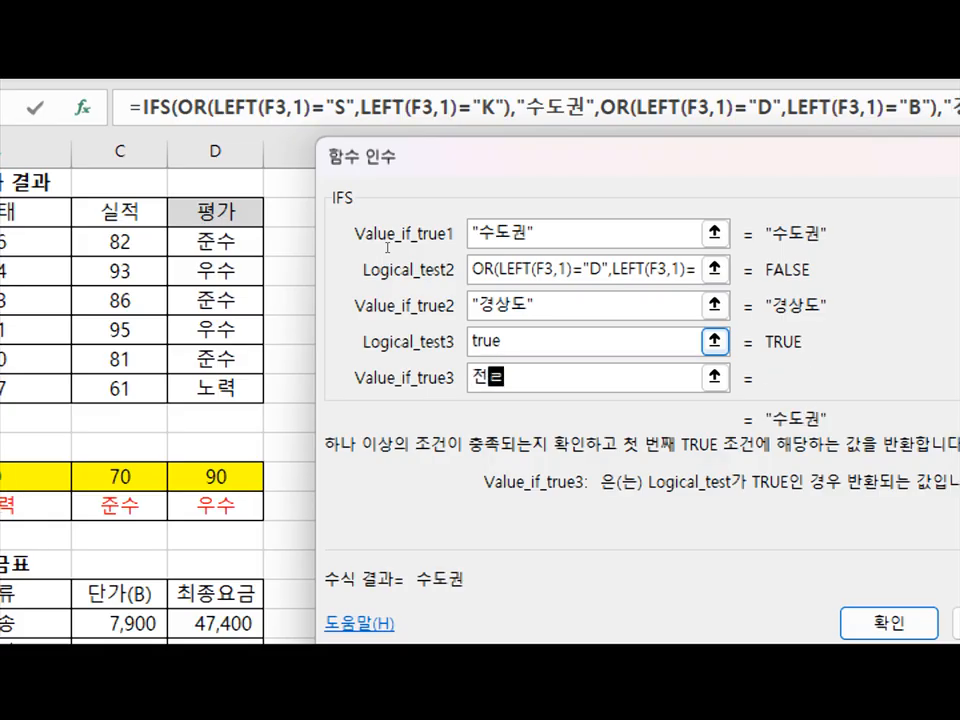
{"action": "key", "text": "Tab"}
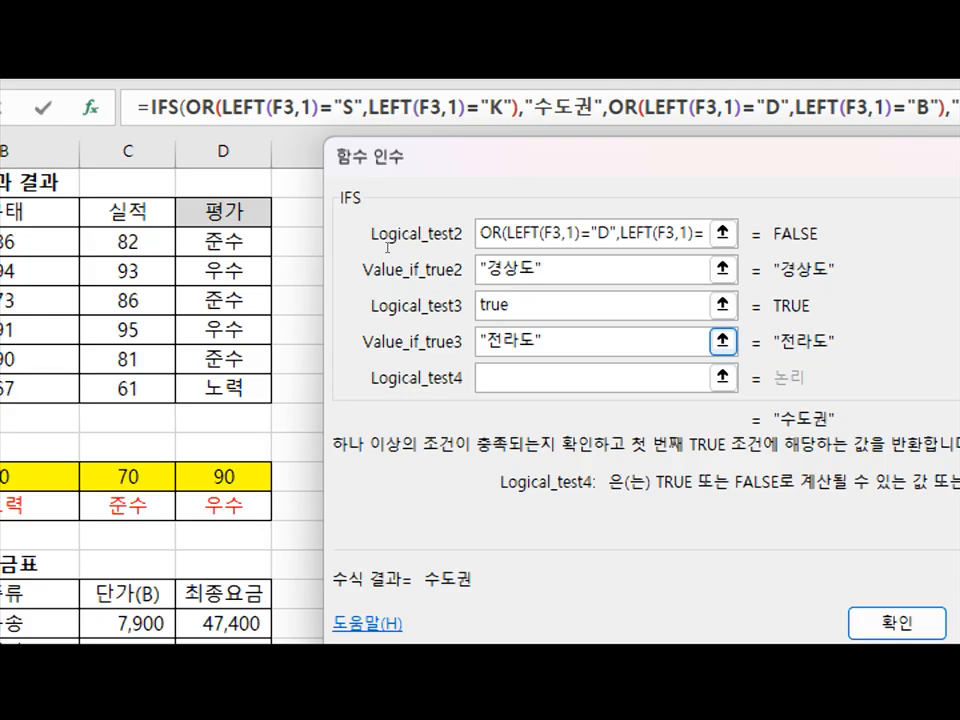
{"action": "key", "text": "Return"}
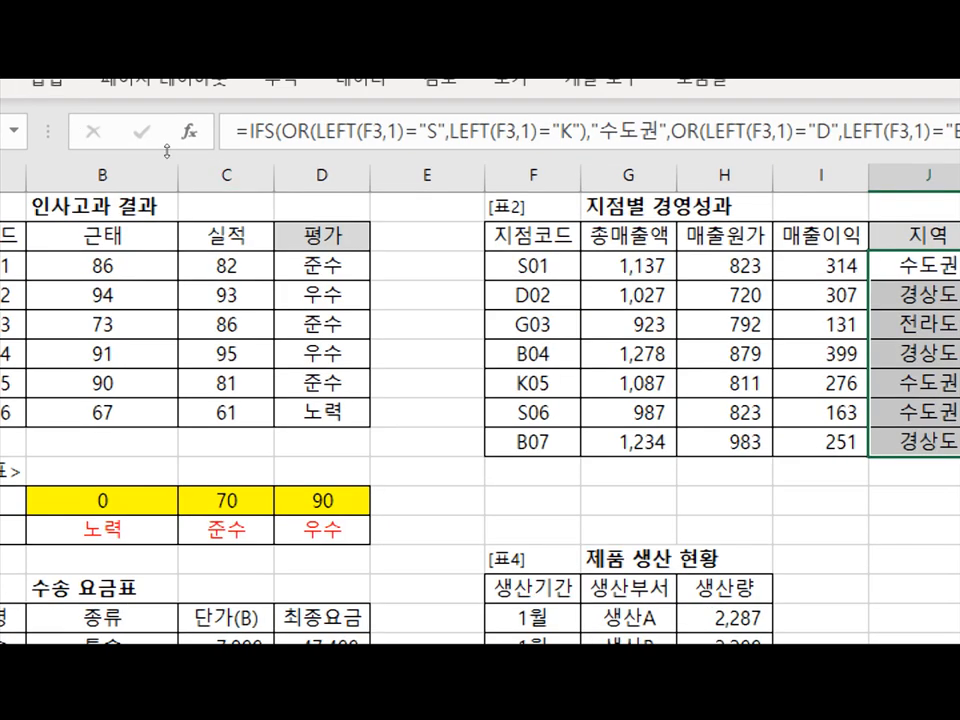
{"action": "key", "text": "alt"}
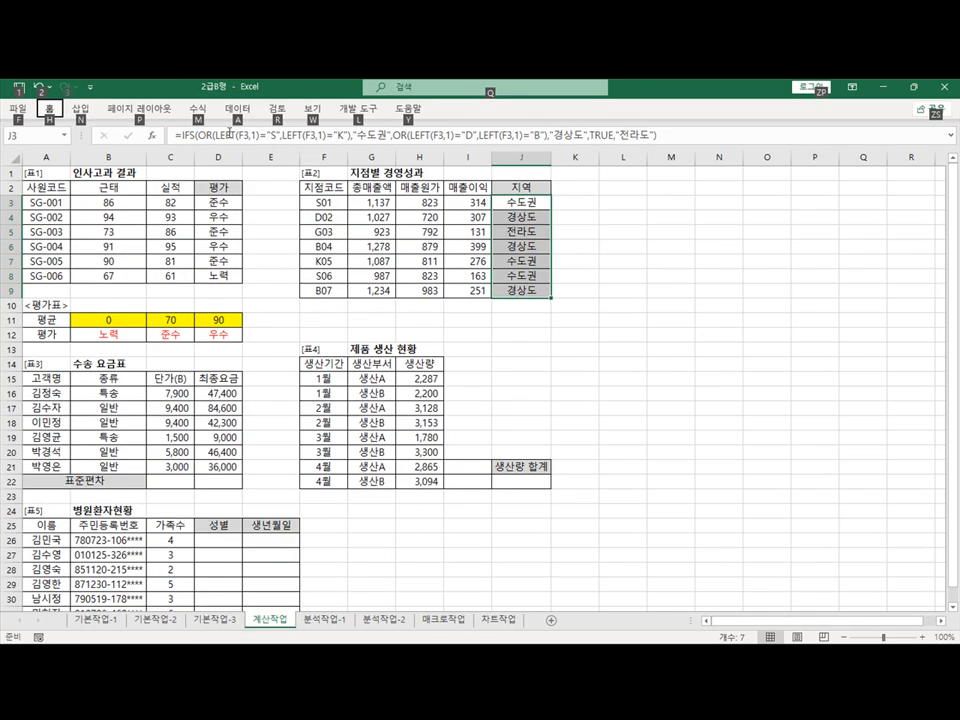
{"action": "key", "text": "Escape"}
{"action": "left_click", "coordinate": [743, 656]}
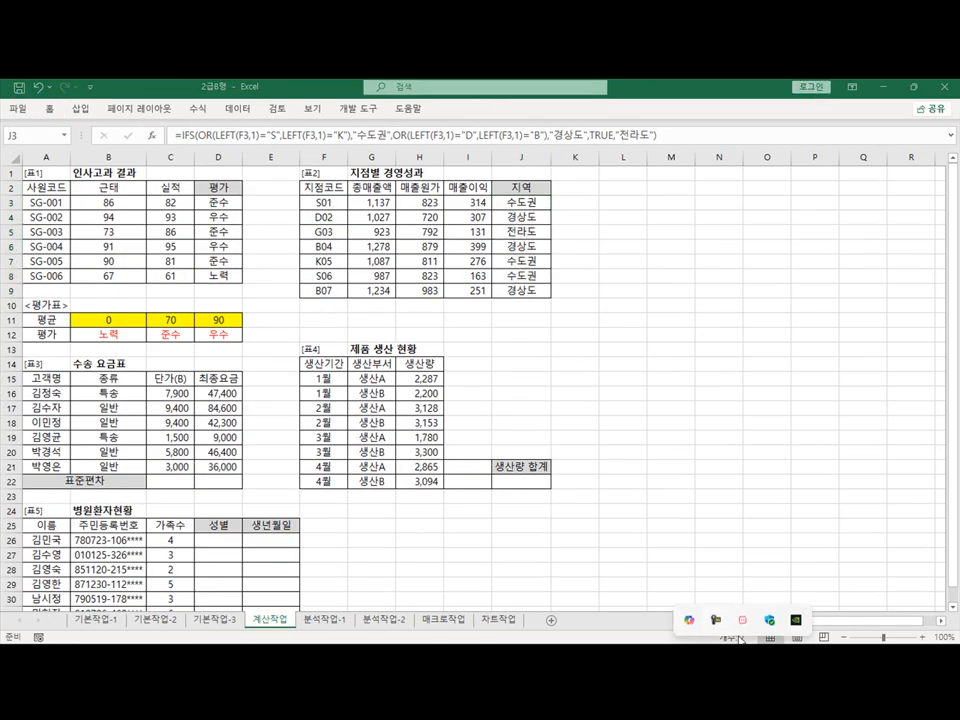
{"action": "left_click", "coordinate": [716, 621]}
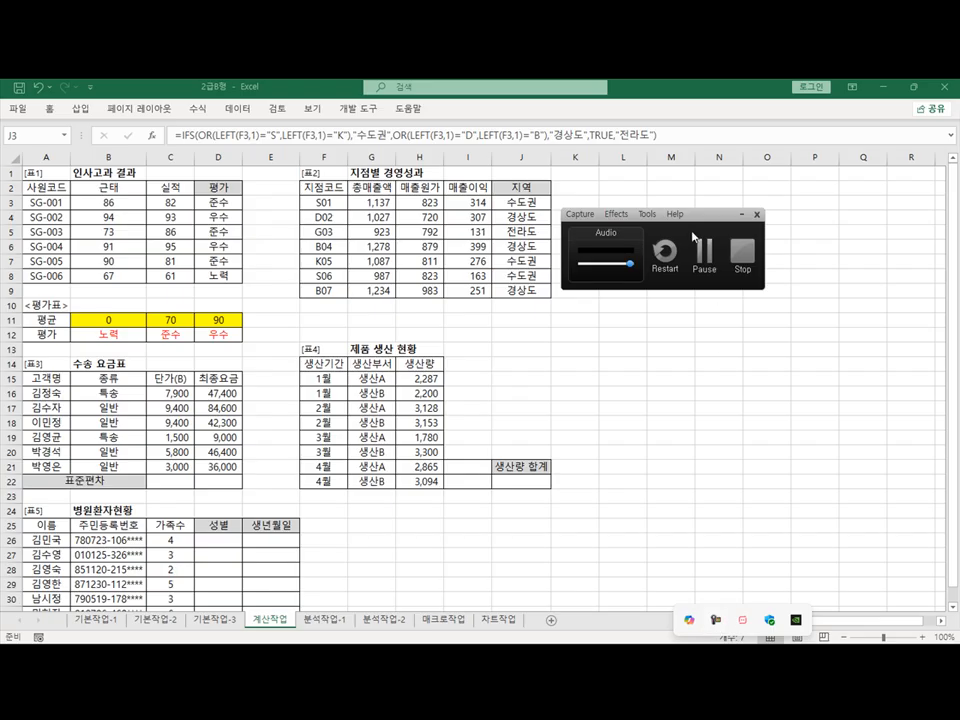
{"action": "left_click", "coordinate": [705, 254]}
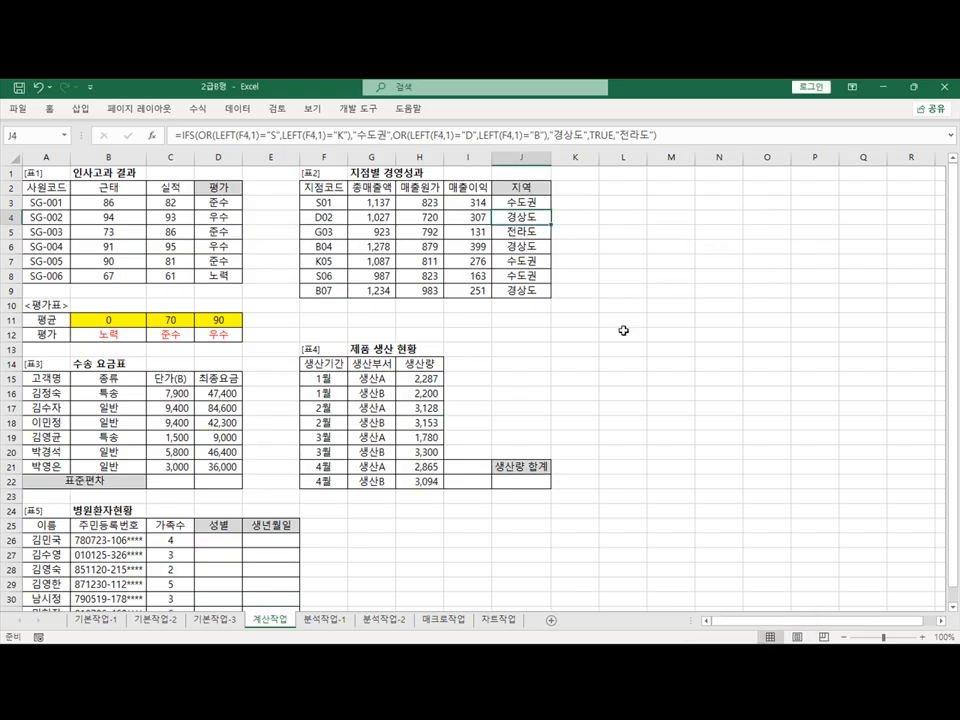
Start a MID function in the first 성별 cell, D26, of the 병원환자현황 table and open its arguments
{"action": "scroll", "coordinate": [623, 330], "scroll_direction": "down", "scroll_amount": 6}
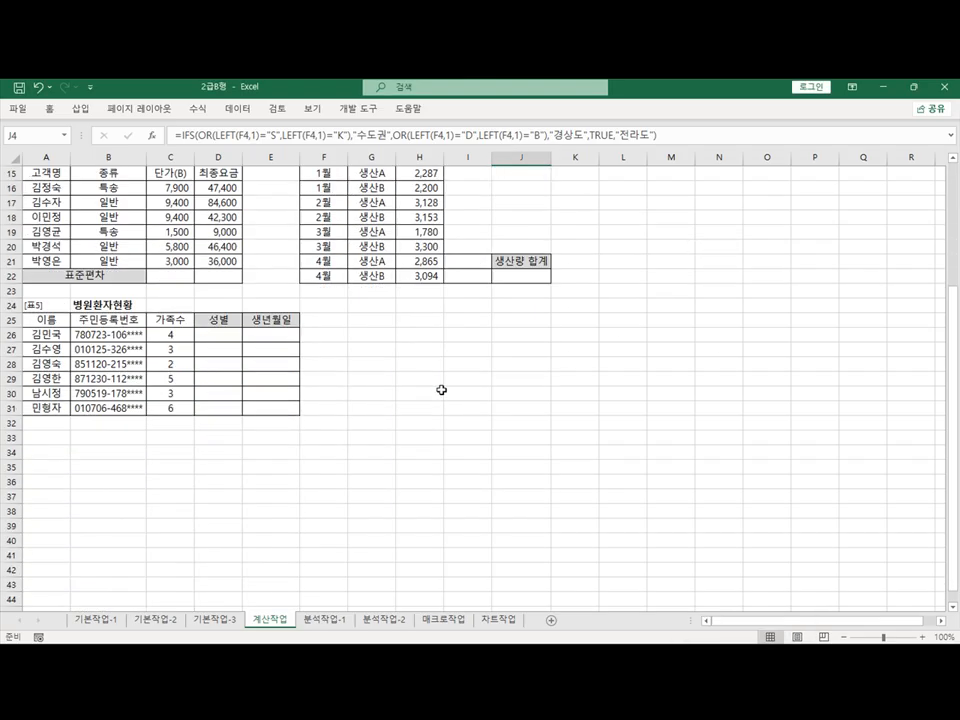
{"action": "scroll", "coordinate": [440, 388], "scroll_direction": "down", "scroll_amount": 1}
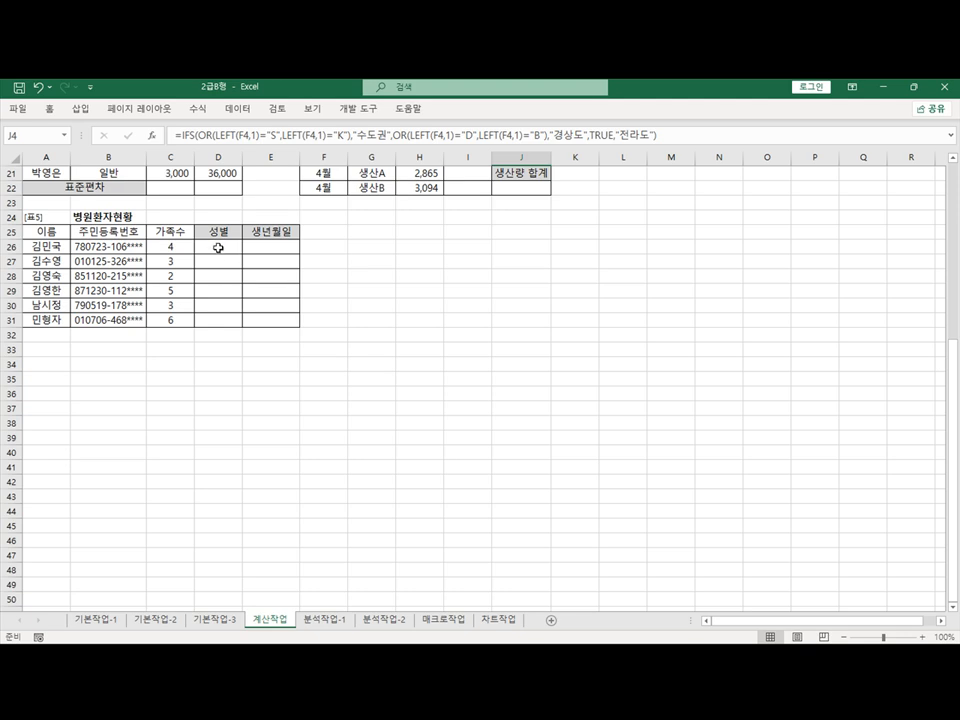
{"action": "left_click_drag", "start_coordinate": [218, 248], "coordinate": [220, 320]}
{"action": "left_click_drag", "start_coordinate": [272, 250], "coordinate": [270, 320]}
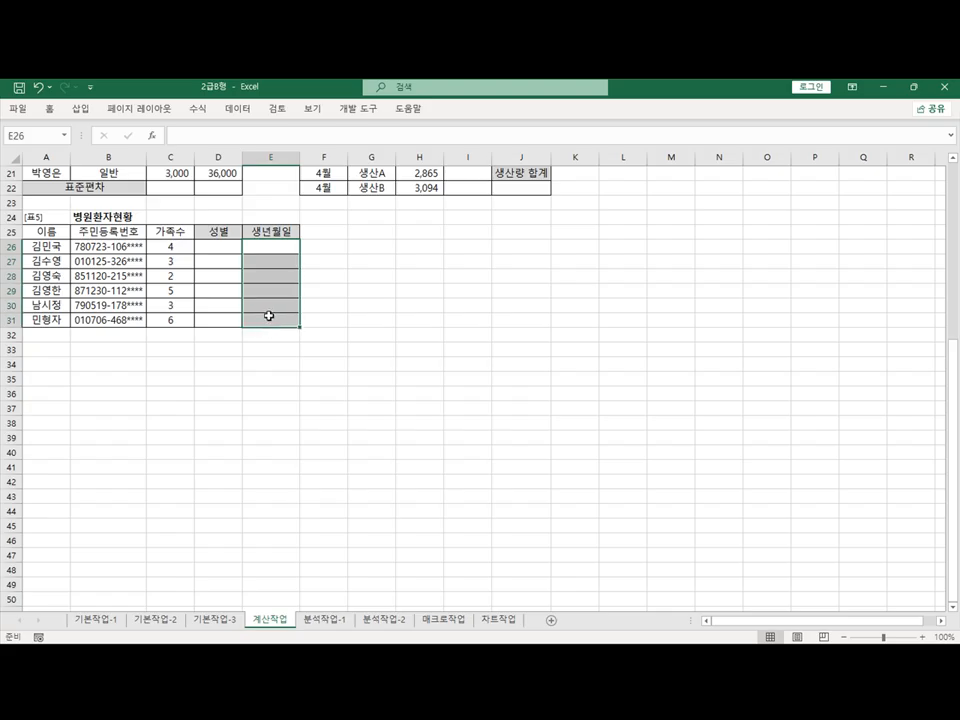
{"action": "left_click", "coordinate": [227, 247]}
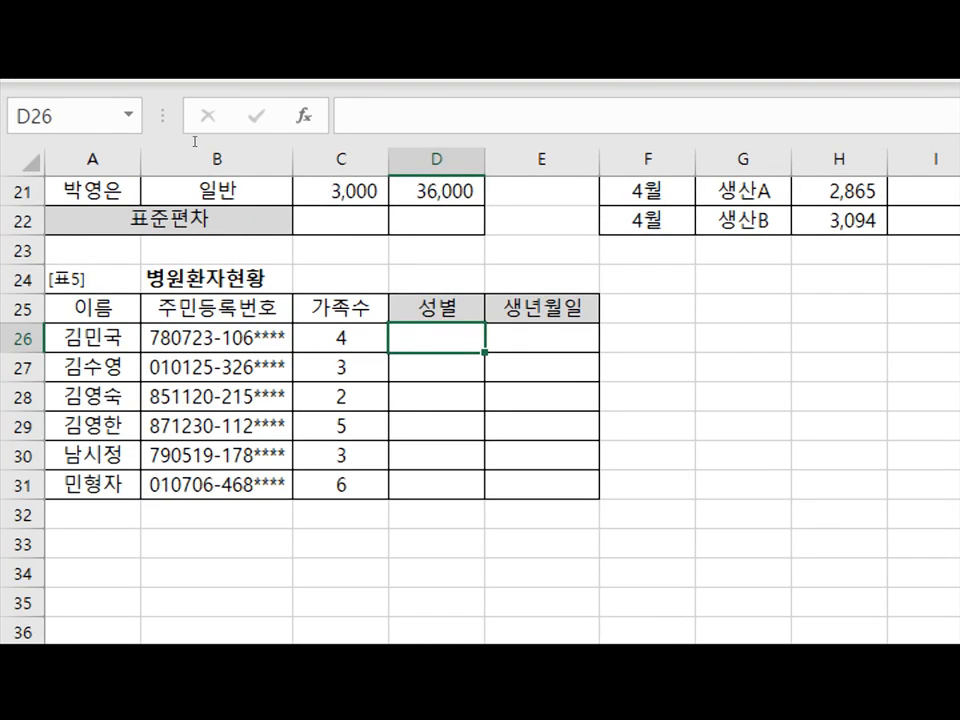
{"action": "type", "text": "=ㅡㅣ"}
{"action": "key", "text": "BackSpace"}
{"action": "key", "text": "BackSpace"}
{"action": "key", "text": "Hangul"}
{"action": "type", "text": "mi"}
{"action": "key", "text": "Tab"}
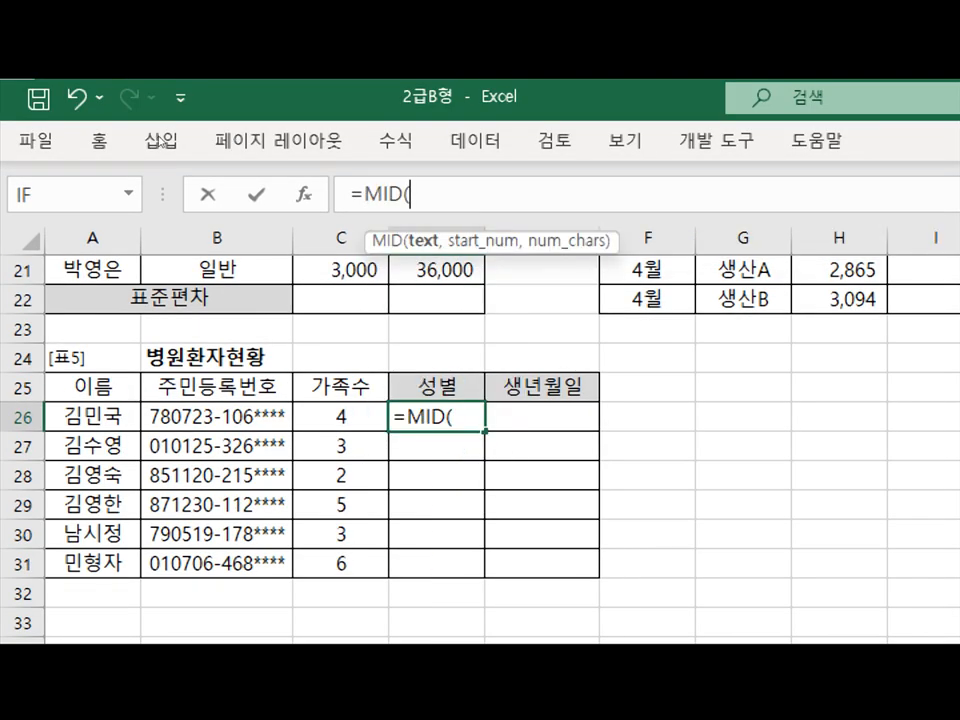
{"action": "key", "text": "ctrl+a"}
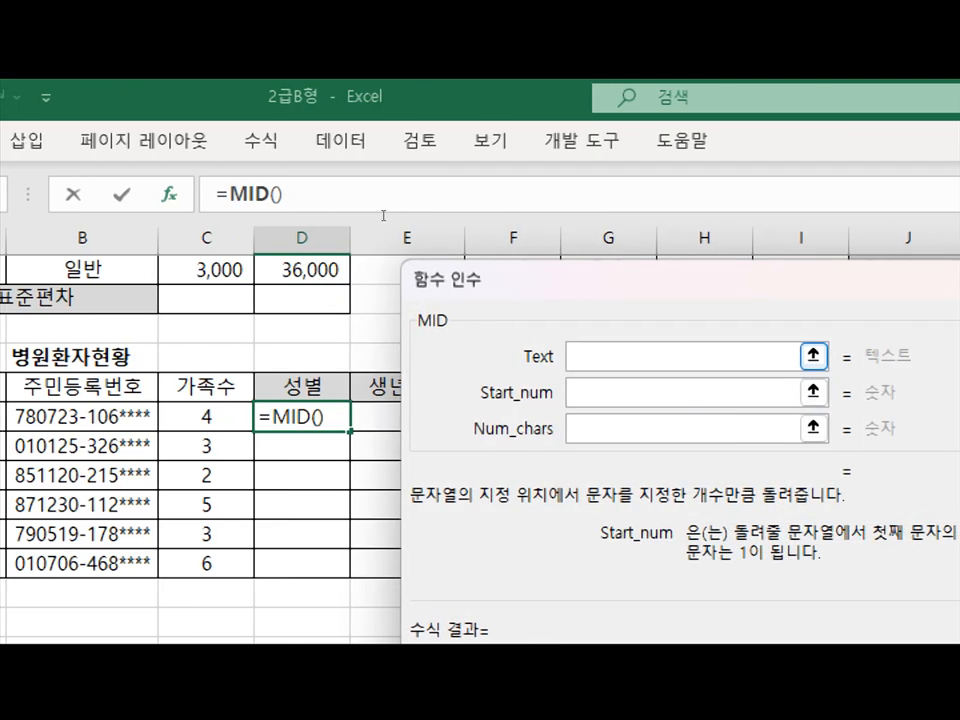
Have MID extract 1 character from B26 starting at position 8, and fill the formula down the 성별 column
{"action": "left_click", "coordinate": [85, 416]}
{"action": "key", "text": "Tab"}
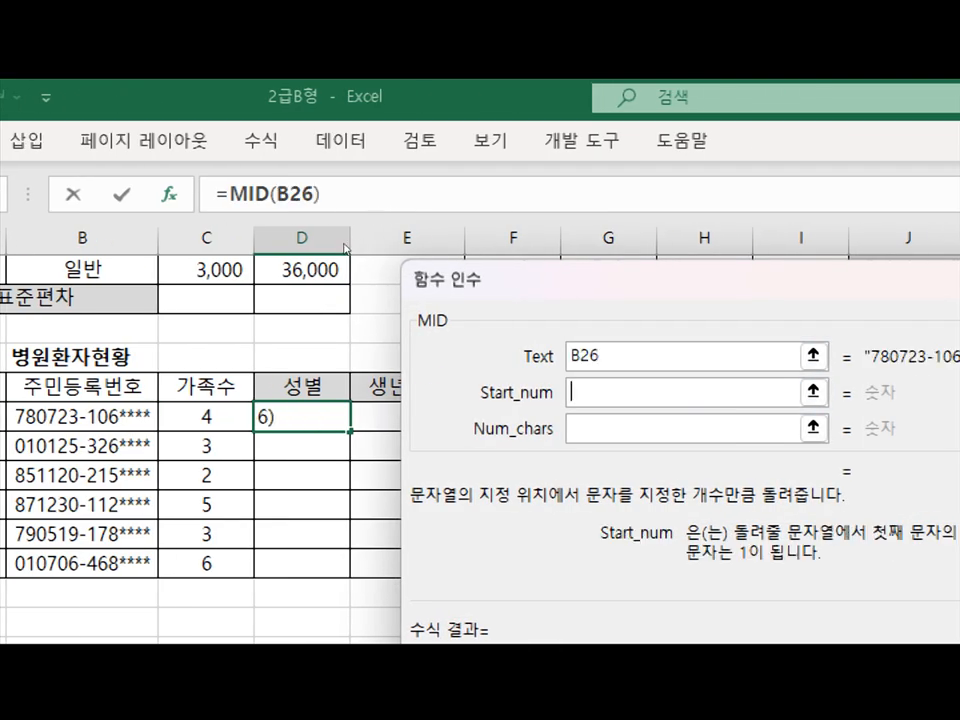
{"action": "type", "text": "8"}
{"action": "key", "text": "Tab"}
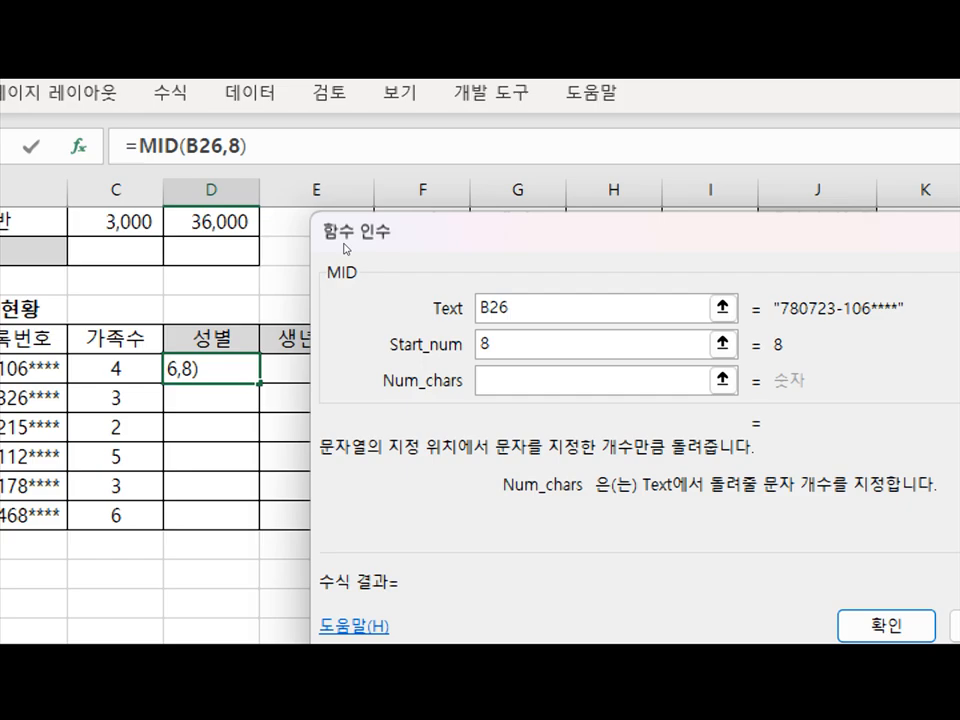
{"action": "type", "text": "1"}
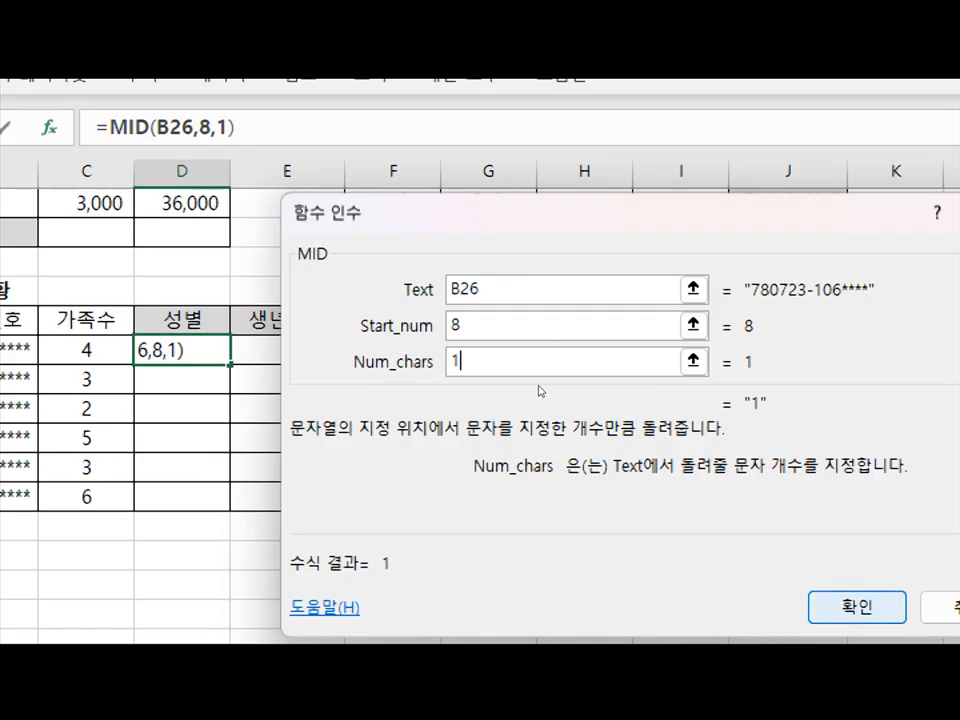
{"action": "key", "text": "Return"}
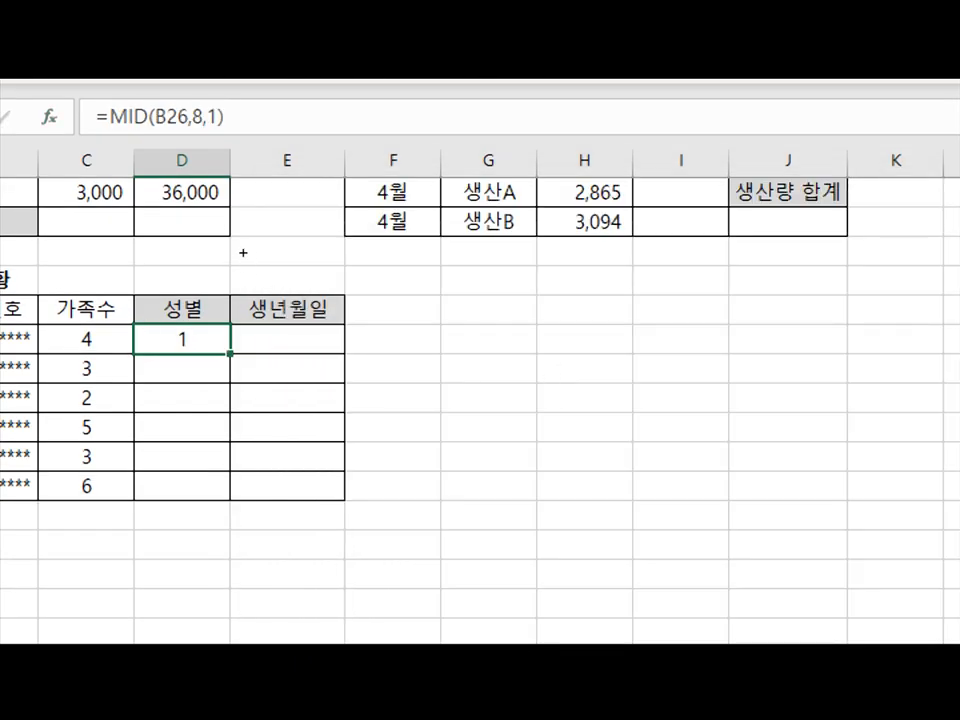
{"action": "double_click", "coordinate": [230, 353]}
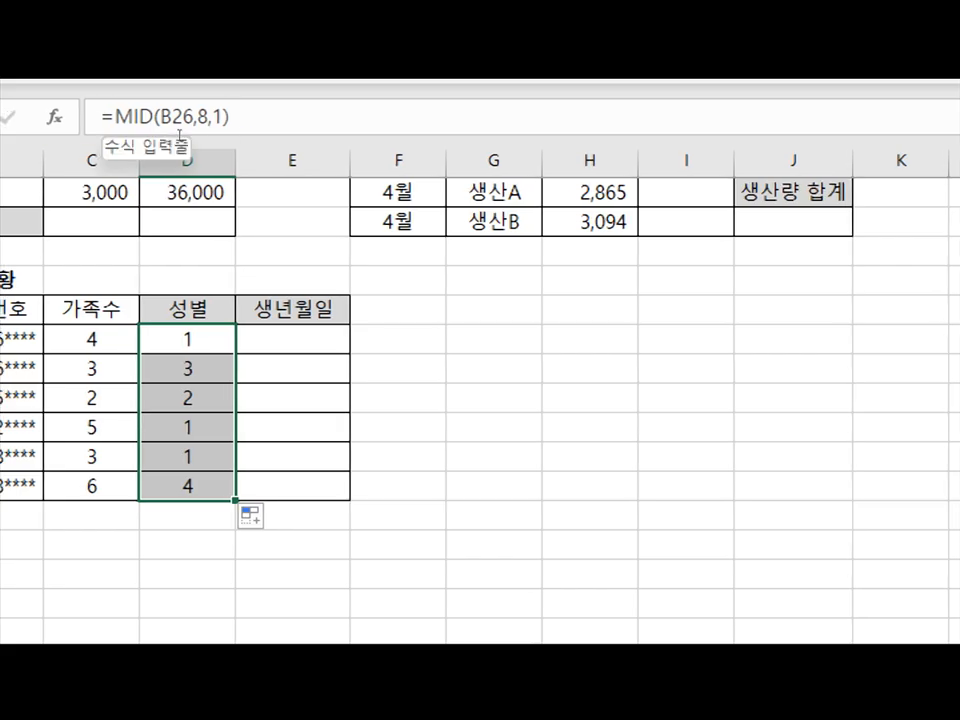
Wrap the MID formula in MOD with a divisor of 2 and fill it down the 성별 column
{"action": "left_click", "coordinate": [115, 118]}
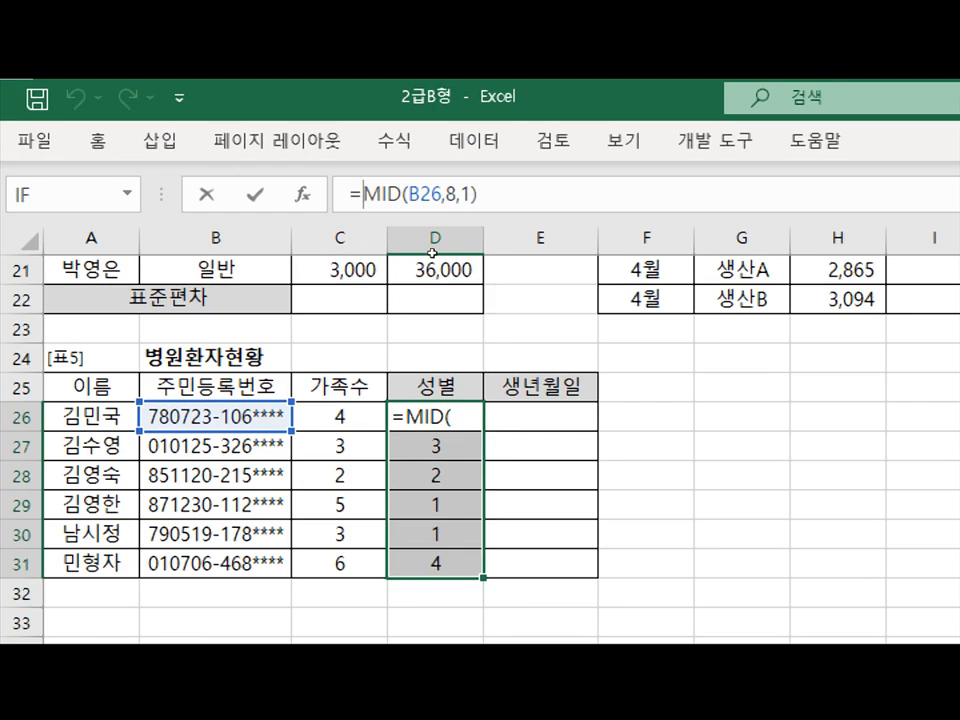
{"action": "type", "text": "mm"}
{"action": "key", "text": "BackSpace"}
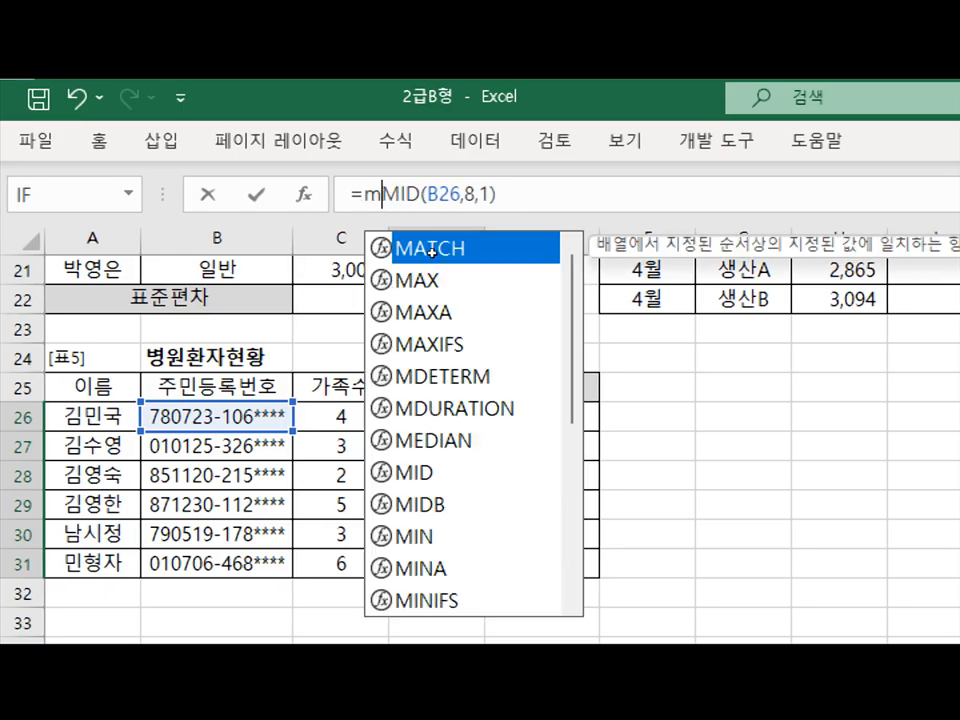
{"action": "type", "text": "o"}
{"action": "key", "text": "Tab"}
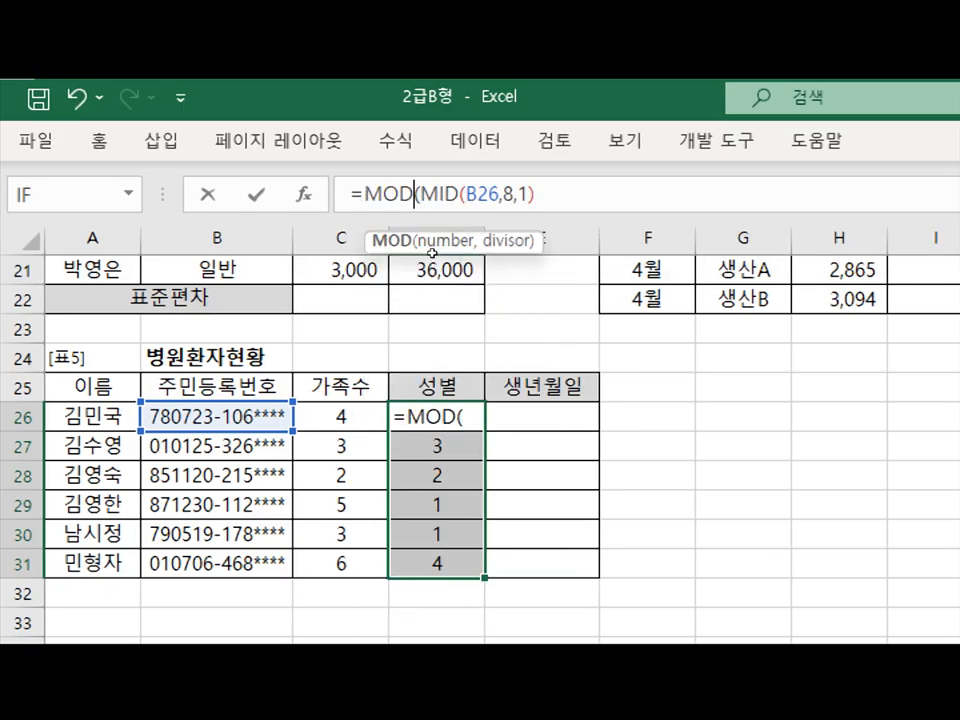
{"action": "key", "text": "ctrl+a"}
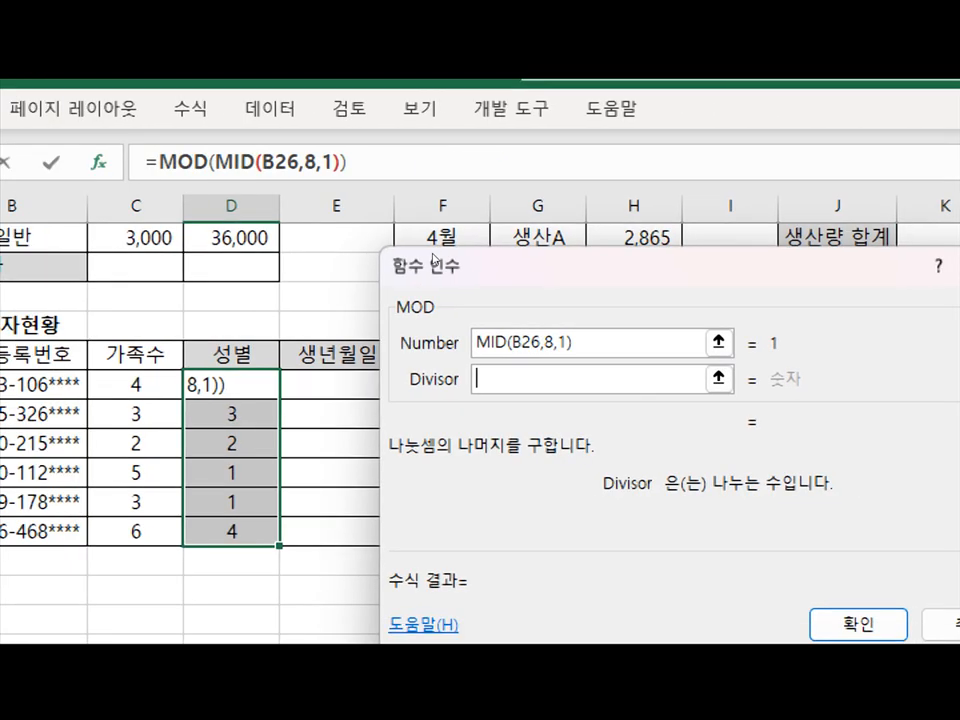
{"action": "type", "text": "2"}
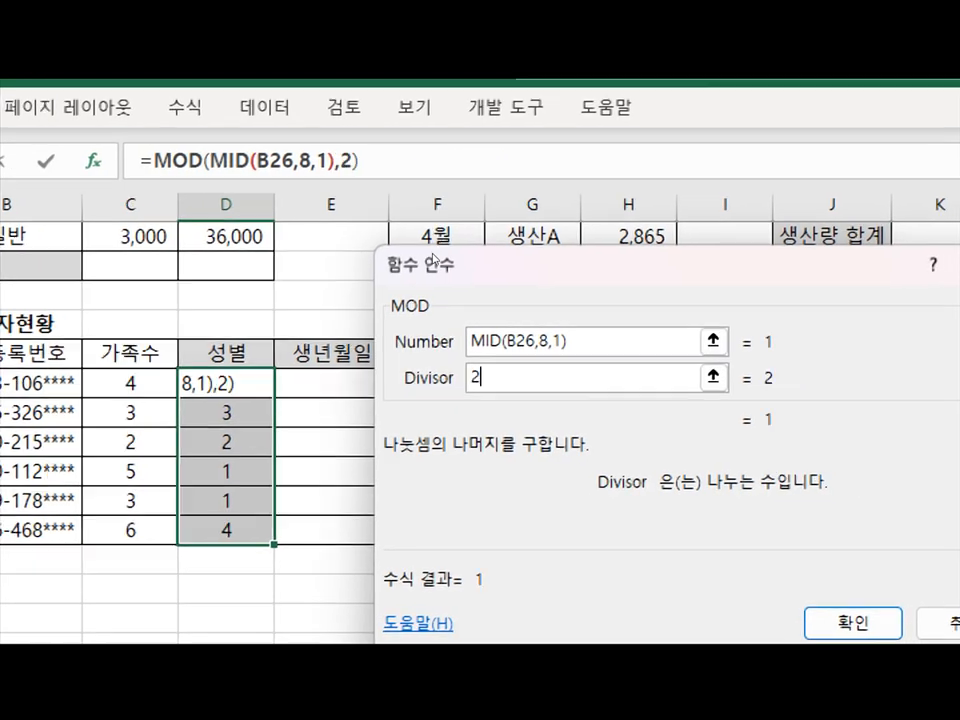
{"action": "key", "text": "Return"}
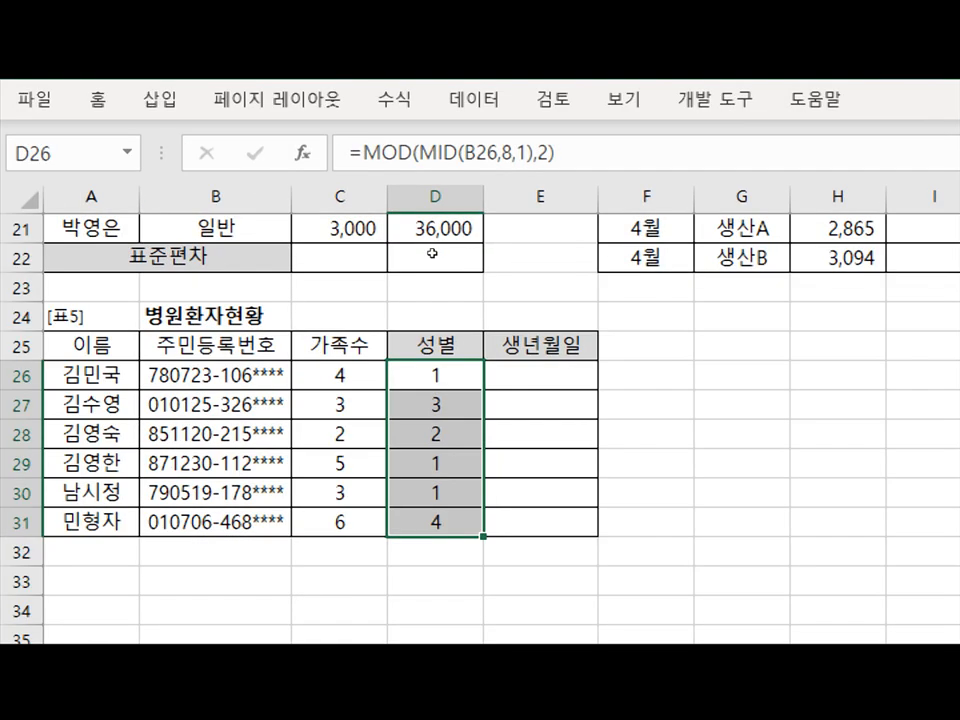
{"action": "key", "text": "ctrl+d"}
Append the comparison =0 to the MOD formula and fill it down through D31
{"action": "key", "text": "F2"}
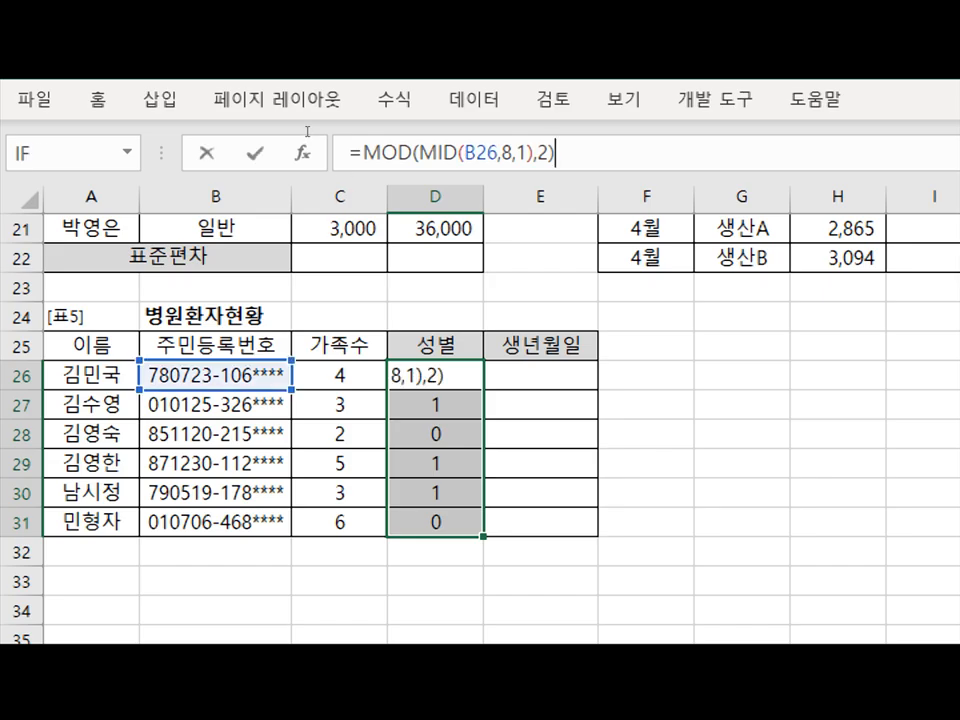
{"action": "type", "text": "=0"}
{"action": "key", "text": "Return"}
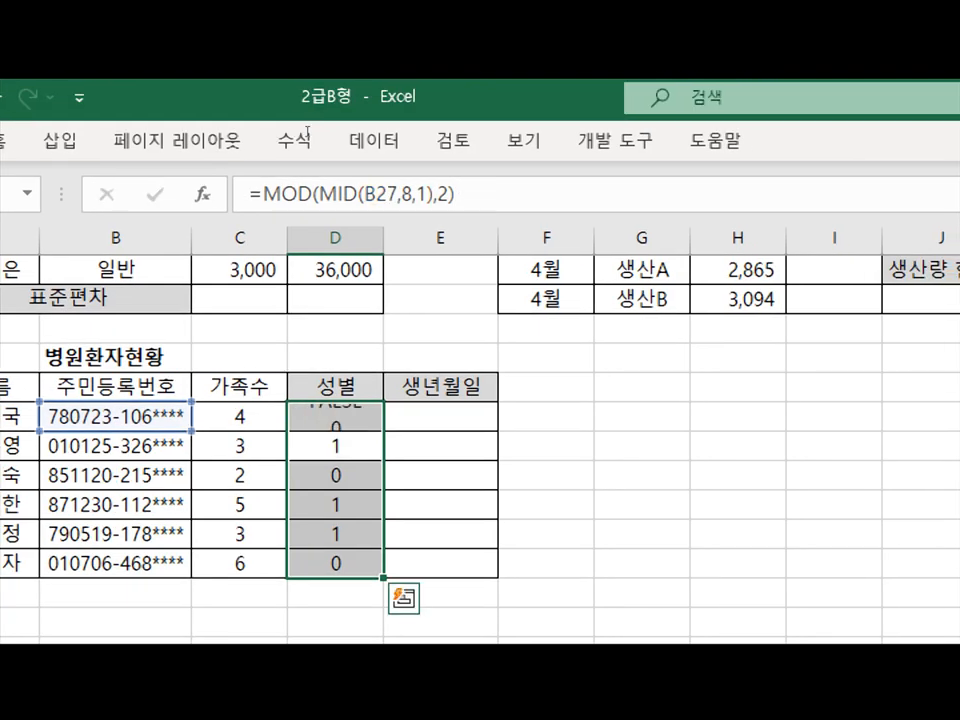
{"action": "key", "text": "ctrl+d"}
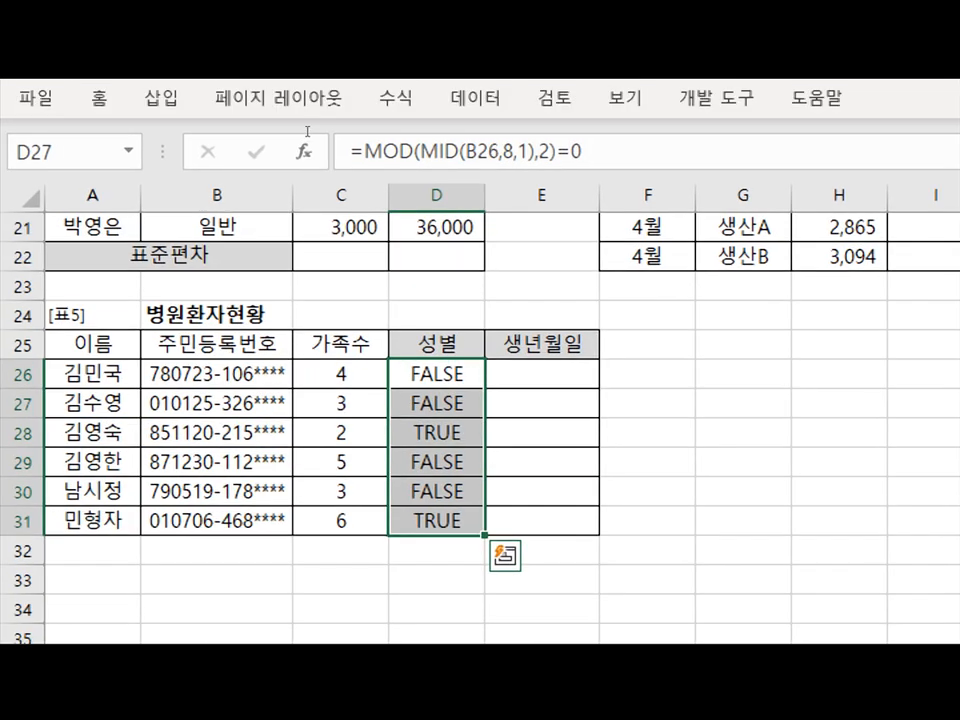
Wrap the comparison in an IF function returning "여자" when true and "남자" when false, applied to the 성별 column
{"action": "left_click", "coordinate": [365, 152]}
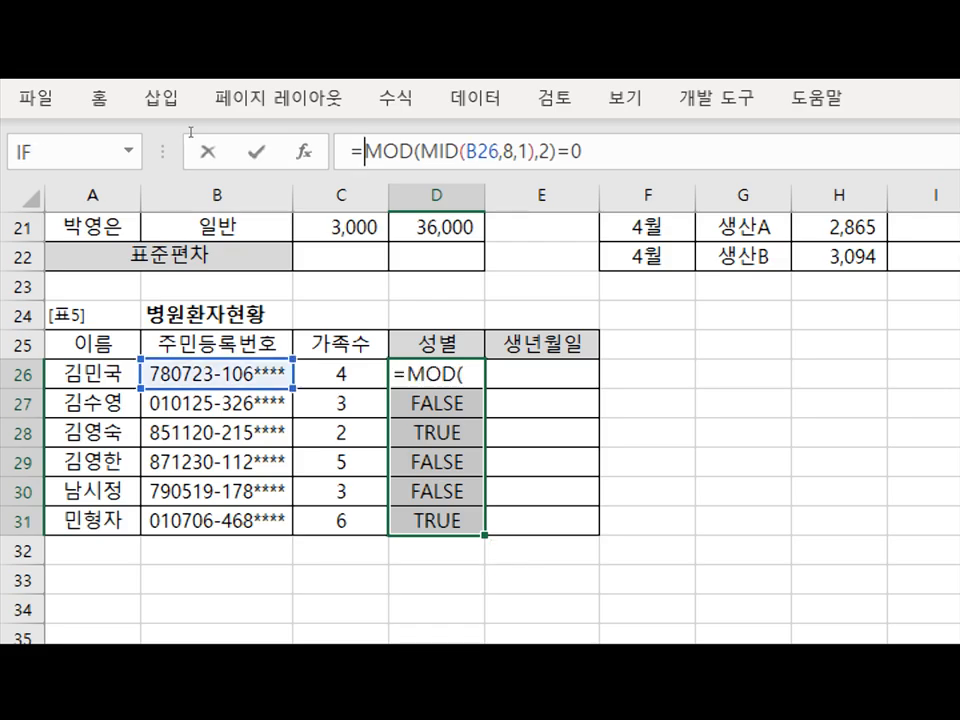
{"action": "type", "text": "if"}
{"action": "key", "text": "Tab"}
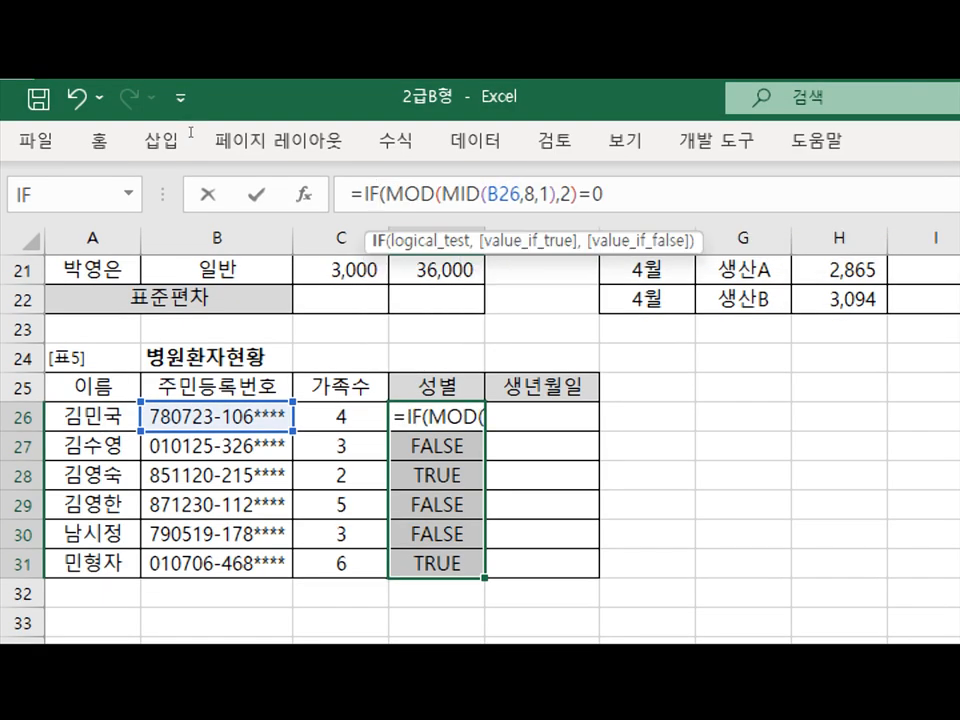
{"action": "key", "text": "ctrl+a"}
{"action": "key", "text": "Tab"}
{"action": "type", "text": "여자"}
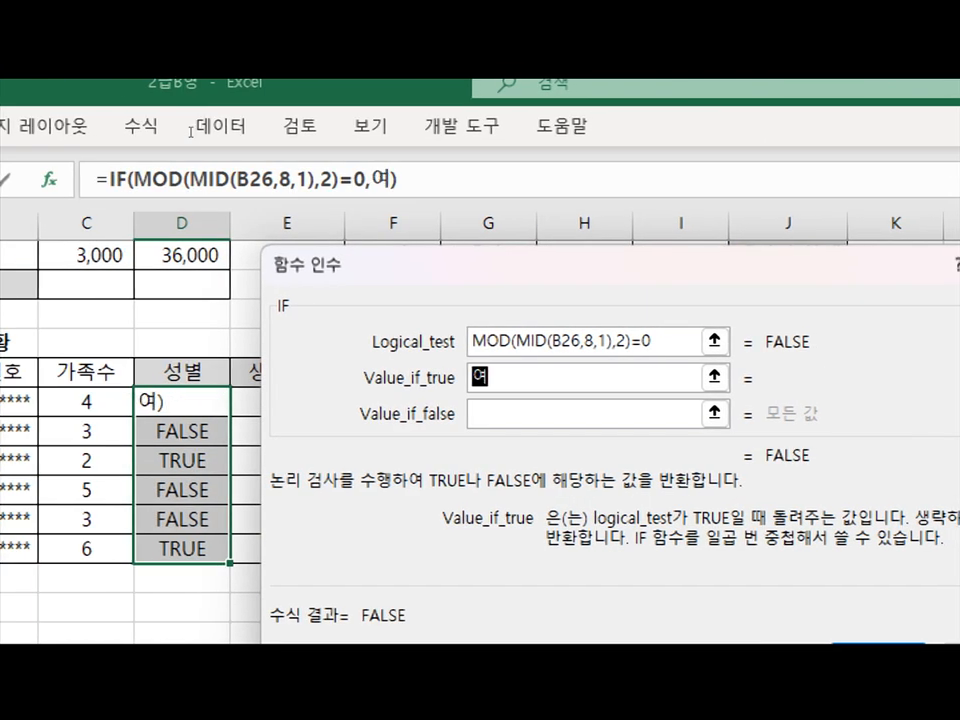
{"action": "key", "text": "Tab"}
{"action": "type", "text": "남자"}
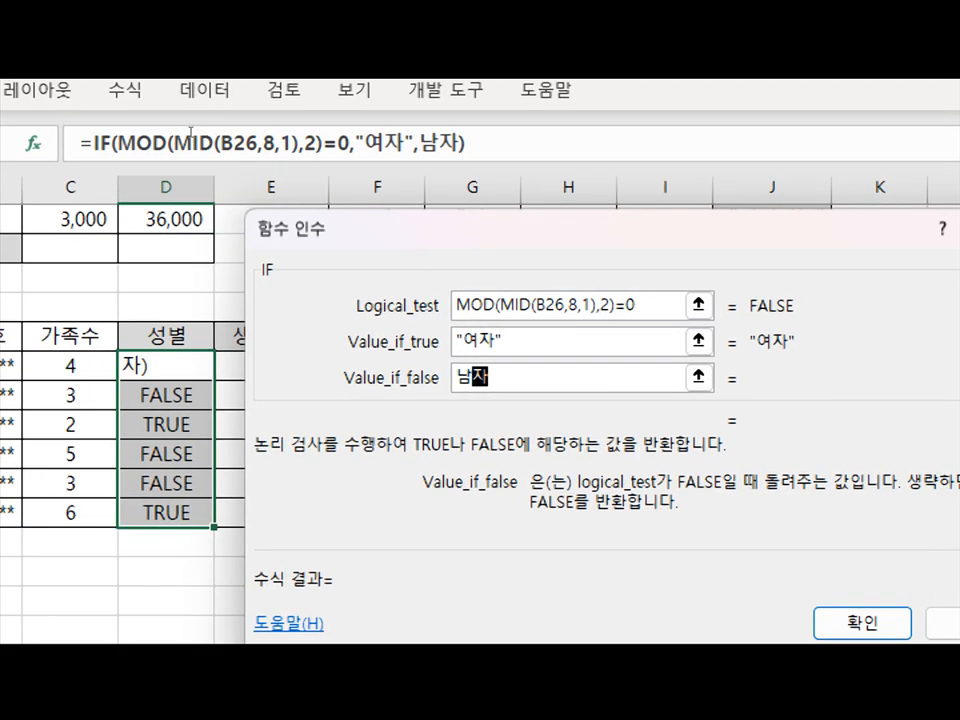
{"action": "key", "text": "Tab"}
{"action": "key", "text": "Return"}
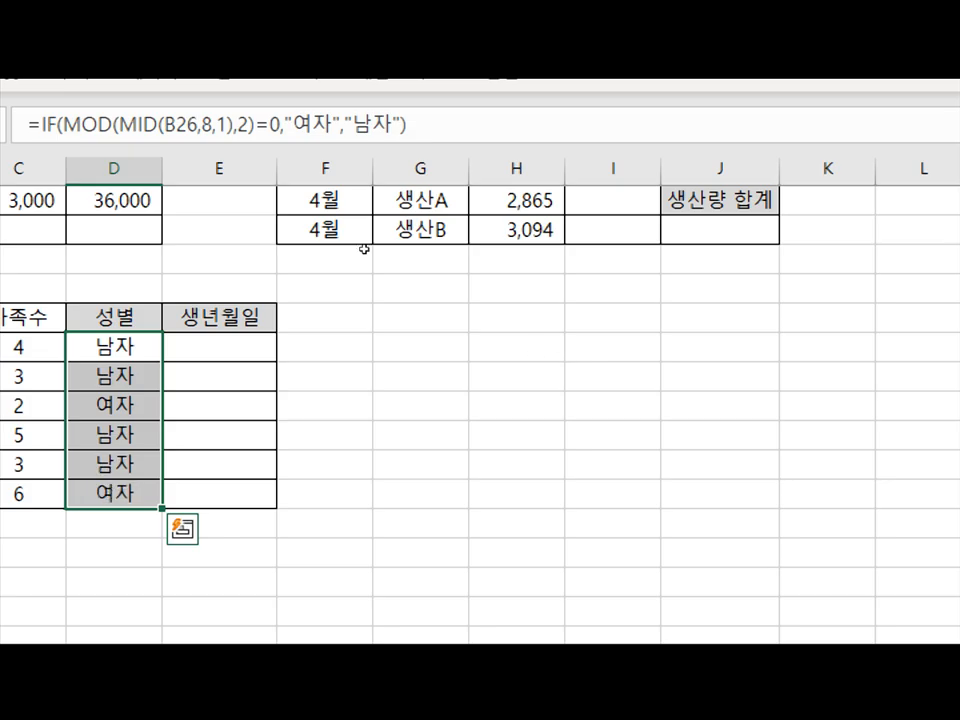
In cell G26, use MID to extract 1 character from B26 starting at position 8
{"action": "left_click", "coordinate": [420, 347]}
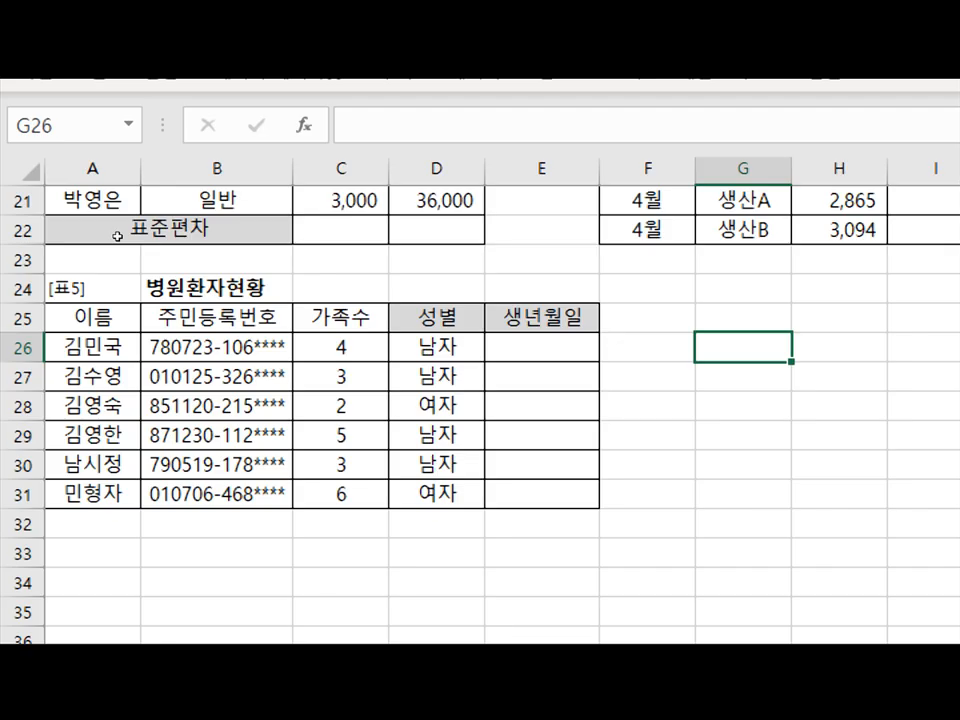
{"action": "key", "text": "F2"}
{"action": "type", "text": "="}
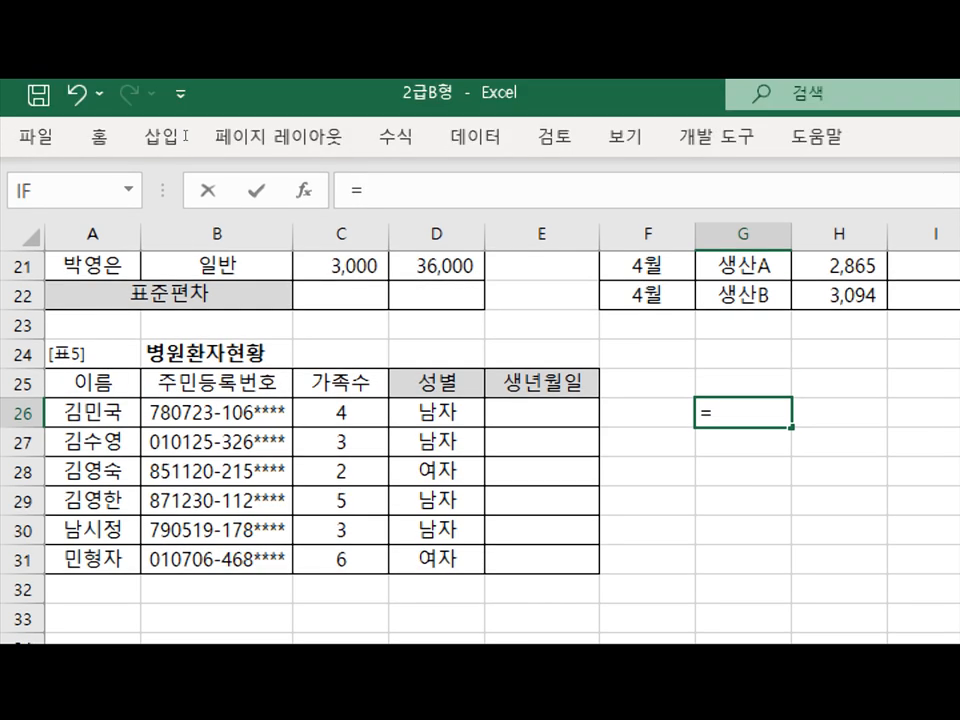
{"action": "type", "text": "ㅡ"}
{"action": "key", "text": "BackSpace"}
{"action": "type", "text": "mid("}
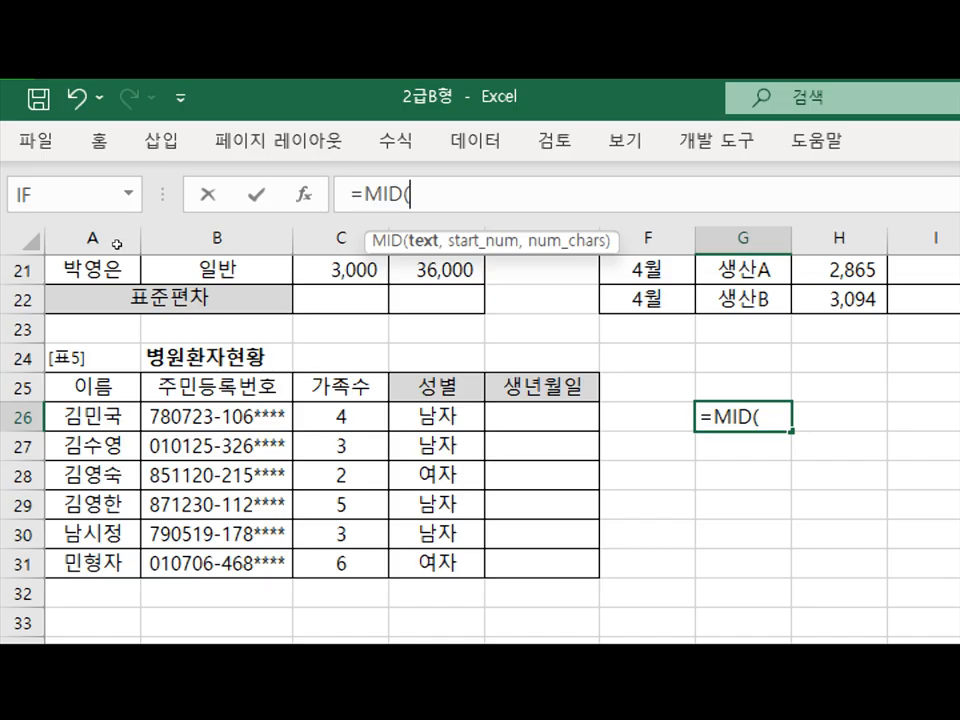
{"action": "left_click", "coordinate": [217, 416]}
{"action": "key", "text": "ctrl+a"}
{"action": "key", "text": "Tab"}
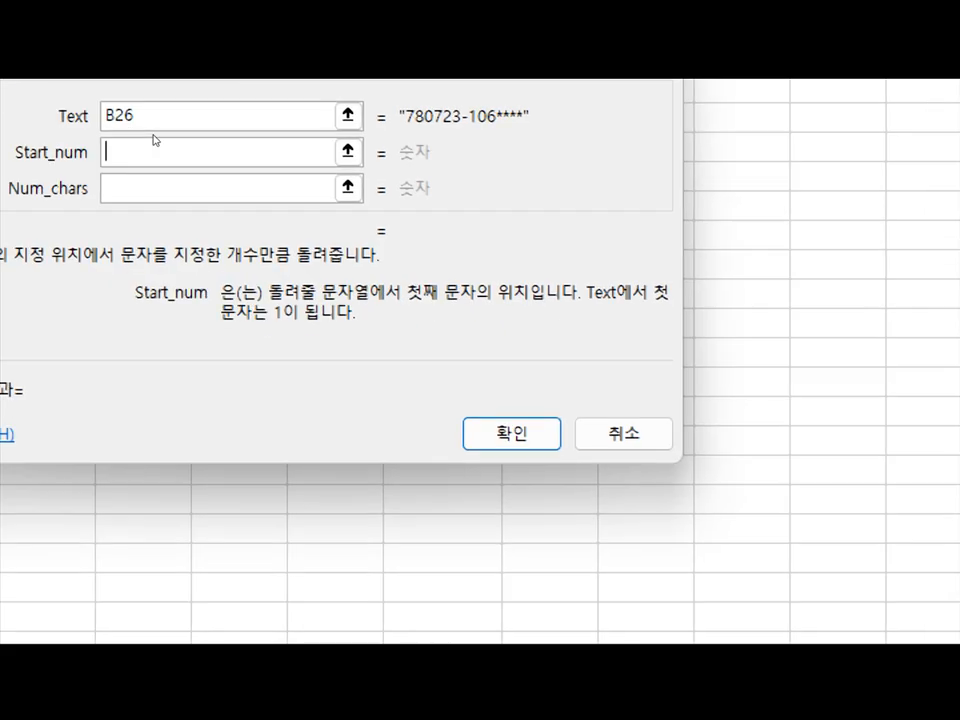
{"action": "type", "text": "8"}
{"action": "key", "text": "Tab"}
{"action": "type", "text": "1"}
{"action": "key", "text": "Return"}
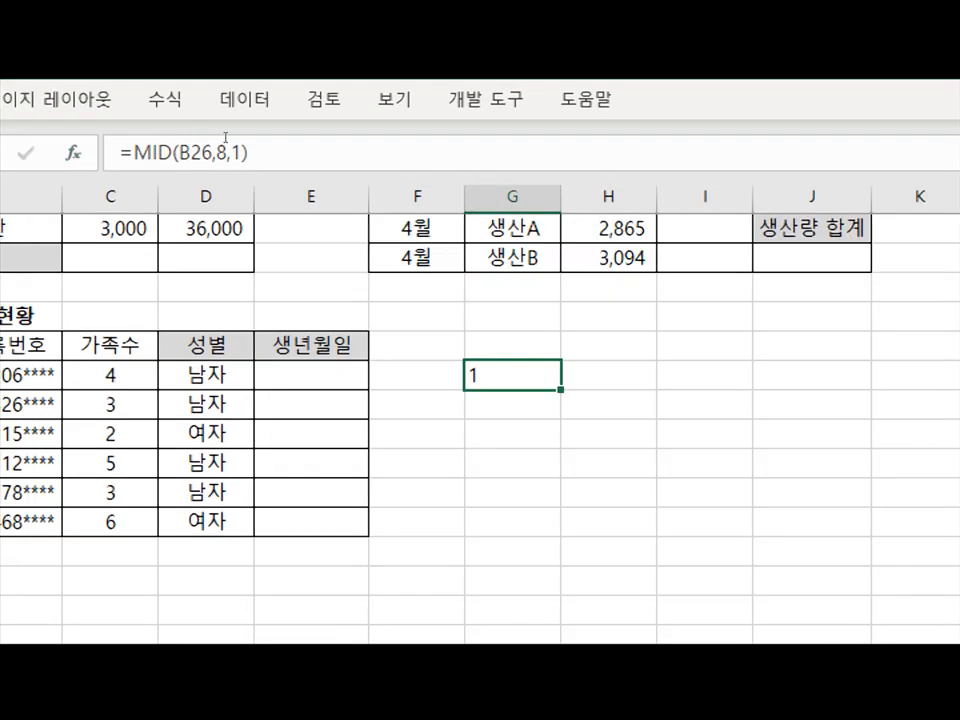
Append the comparison =2 to the MID formula in G26 and fill it down through G31
{"action": "left_click", "coordinate": [251, 140]}
{"action": "type", "text": "="}
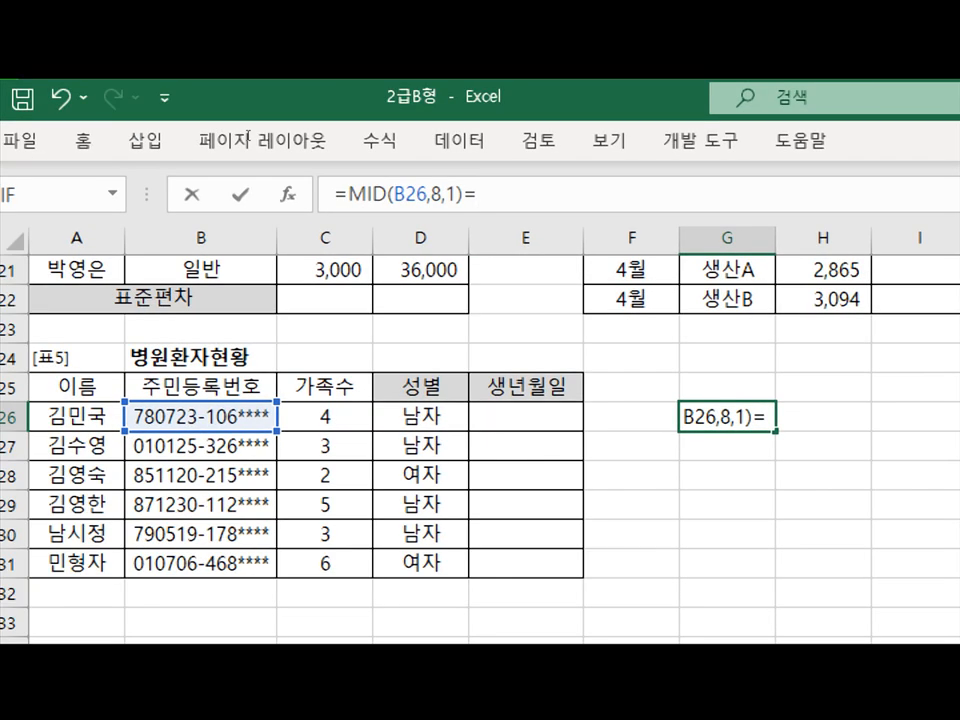
{"action": "type", "text": "2"}
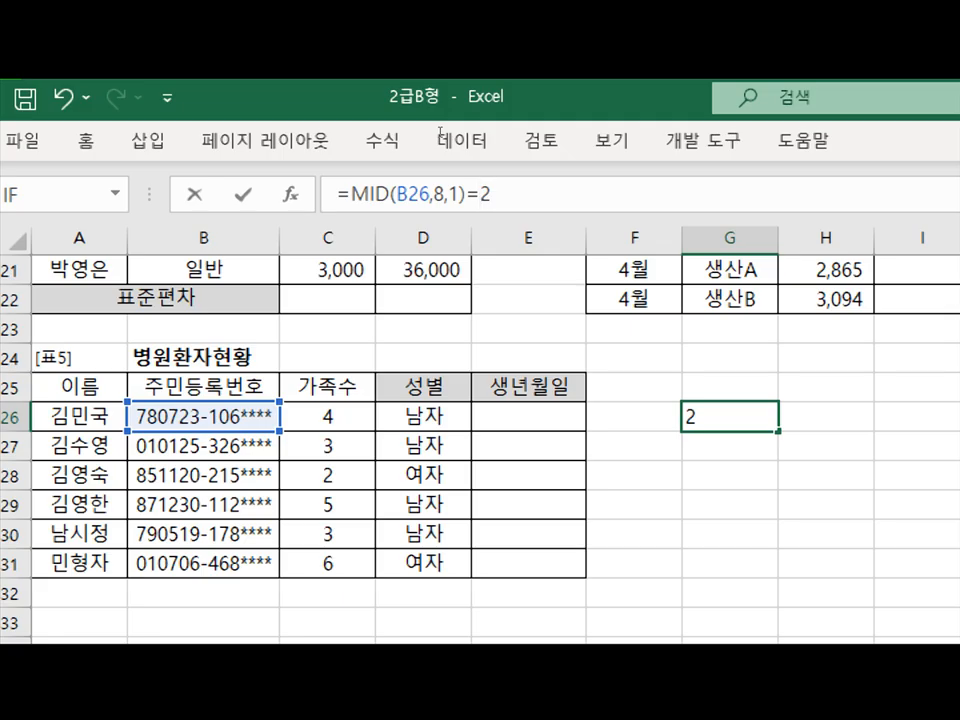
{"action": "key", "text": "Return"}
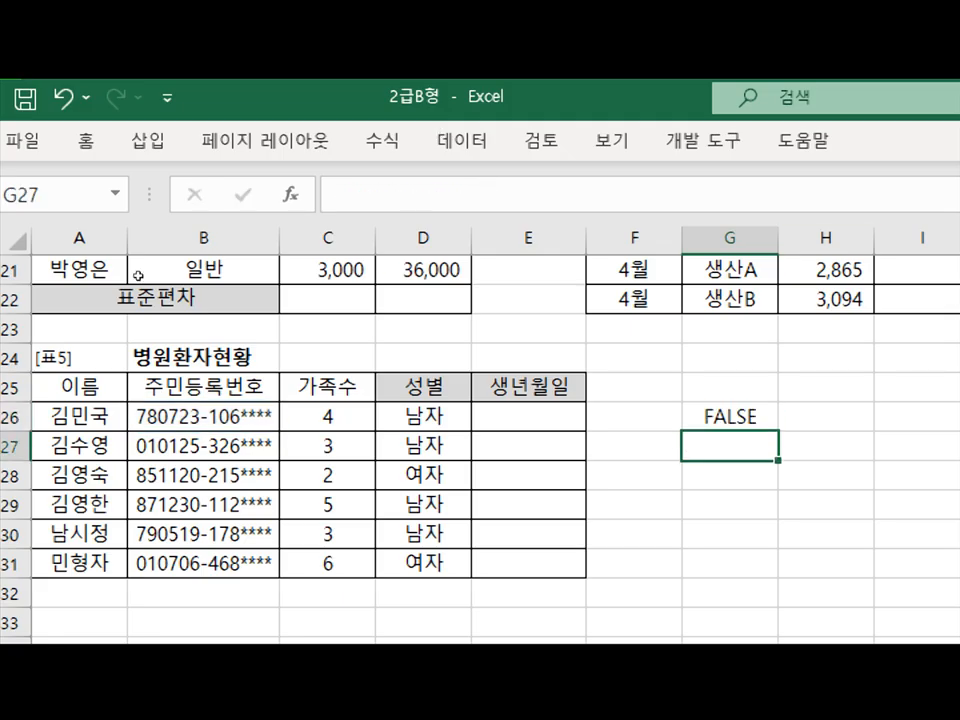
{"action": "key", "text": "Up"}
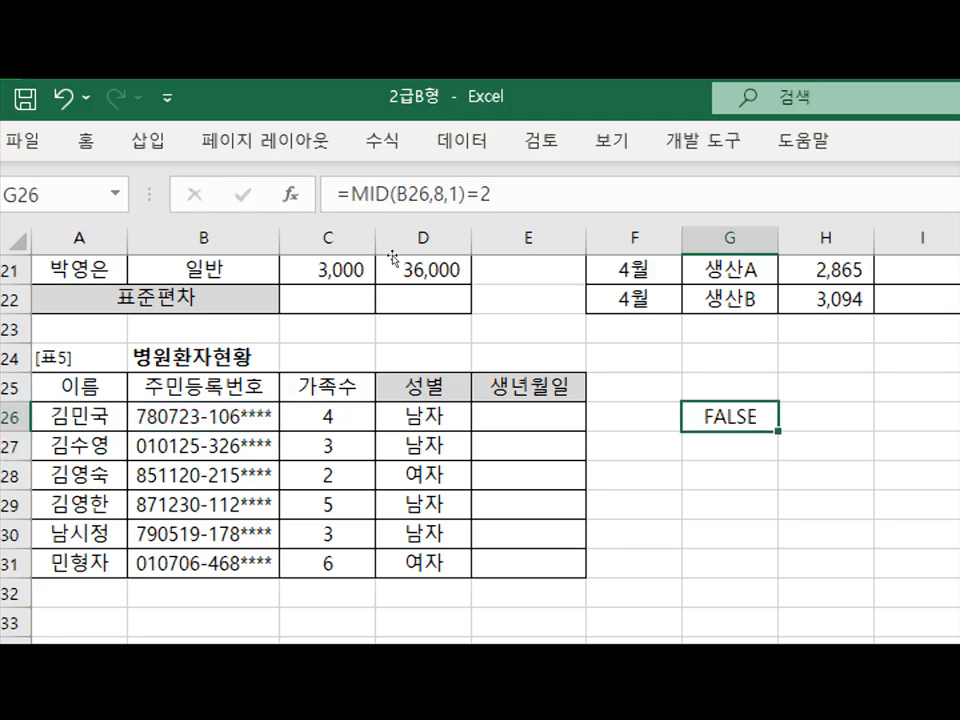
{"action": "key", "text": "shift+Down"}
{"action": "key", "text": "shift+Down"}
{"action": "key", "text": "shift+Down"}
{"action": "key", "text": "shift+Down"}
{"action": "key", "text": "shift+Down"}
{"action": "key", "text": "ctrl+d"}
{"action": "left_click_drag", "start_coordinate": [256, 475], "coordinate": [725, 474]}
Put the comparison value in G26 in quotes as "2" and fill the formula down through G31
{"action": "left_click", "coordinate": [730, 413]}
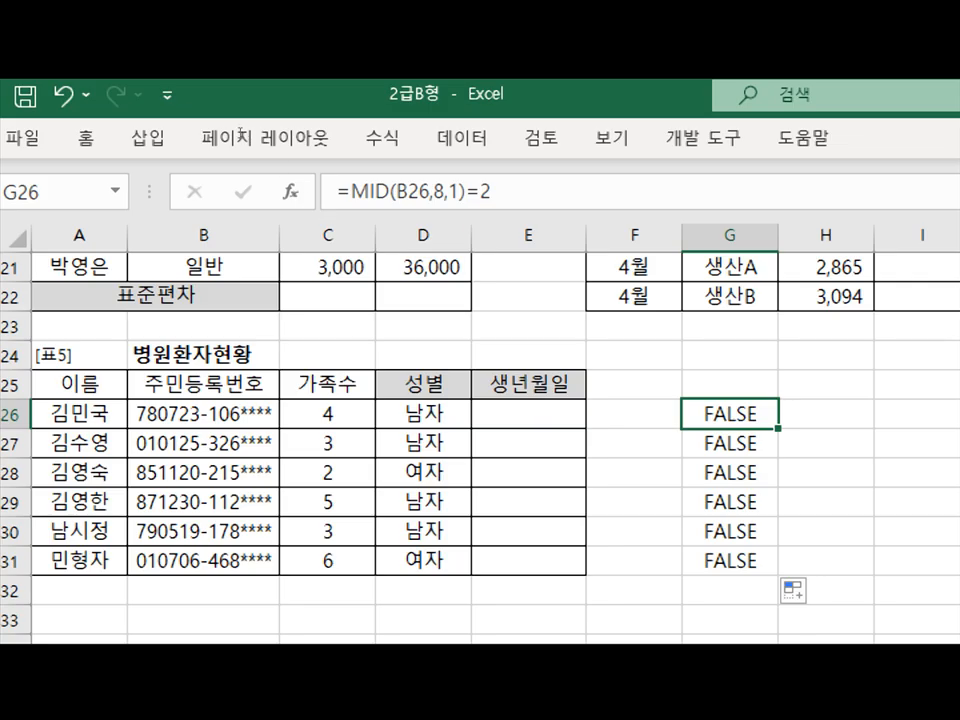
{"action": "left_click", "coordinate": [483, 190]}
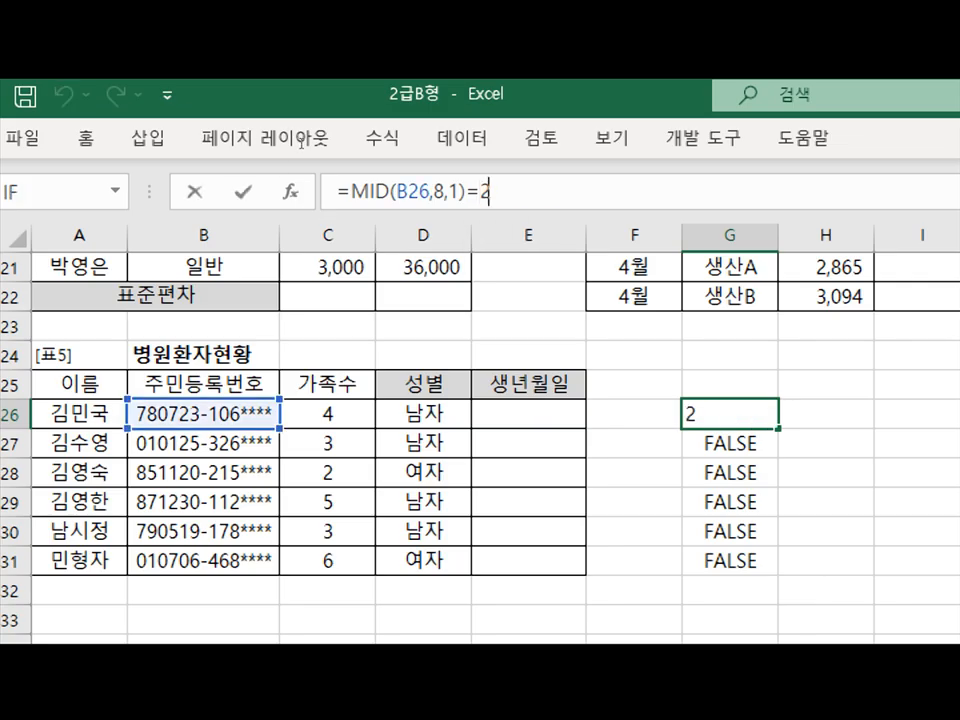
{"action": "type", "text": "\""}
{"action": "key", "text": "Right"}
{"action": "type", "text": "\""}
{"action": "key", "text": "Return"}
{"action": "key", "text": "Up"}
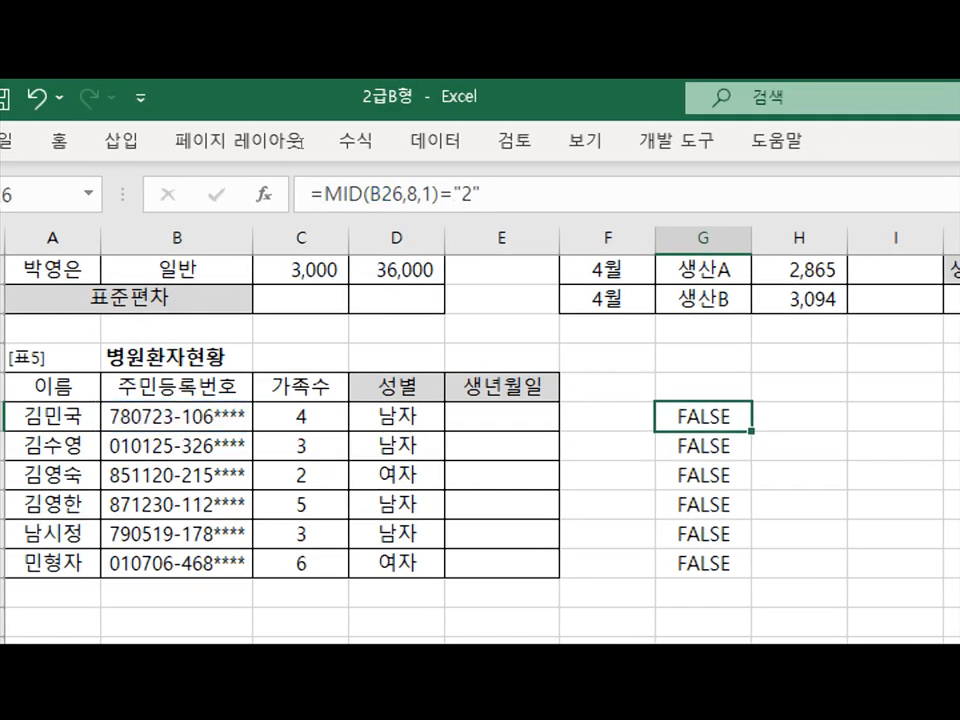
{"action": "mouse_move", "coordinate": [751, 432]}
{"action": "left_mouse_down"}
{"action": "mouse_move", "coordinate": [750, 594]}
{"action": "mouse_move", "coordinate": [749, 573]}
{"action": "left_mouse_up"}
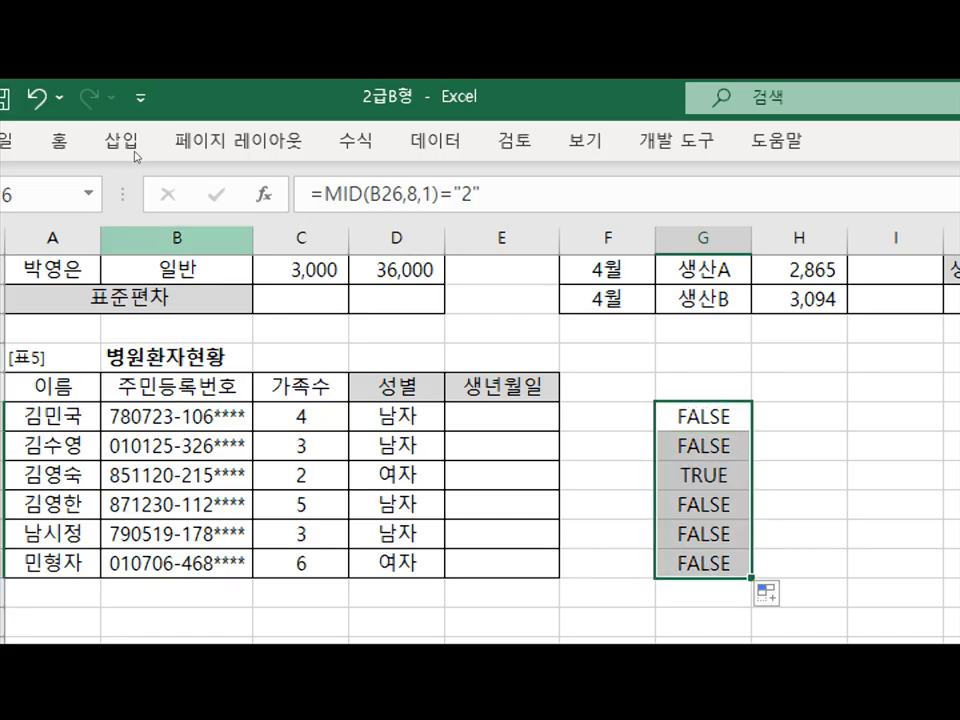
Wrap the comparison in OR with MID(B26,8,1)="4" as the second condition, applied to G26:G31
{"action": "left_click", "coordinate": [324, 193]}
{"action": "type", "text": "OR("}
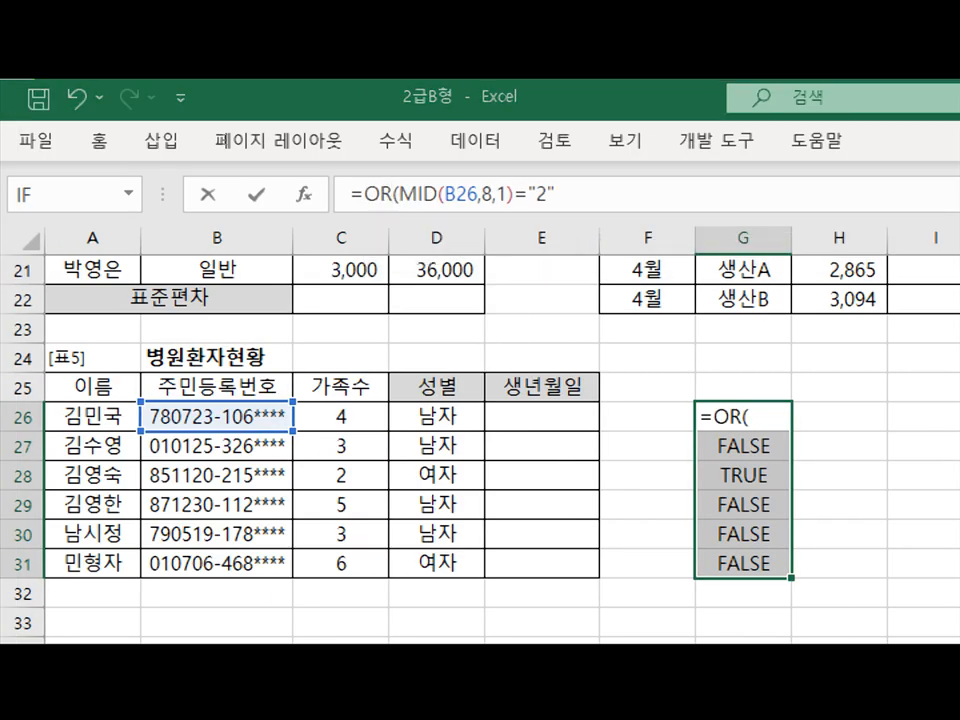
{"action": "key", "text": "ctrl+a"}
{"action": "key", "text": "ctrl+c"}
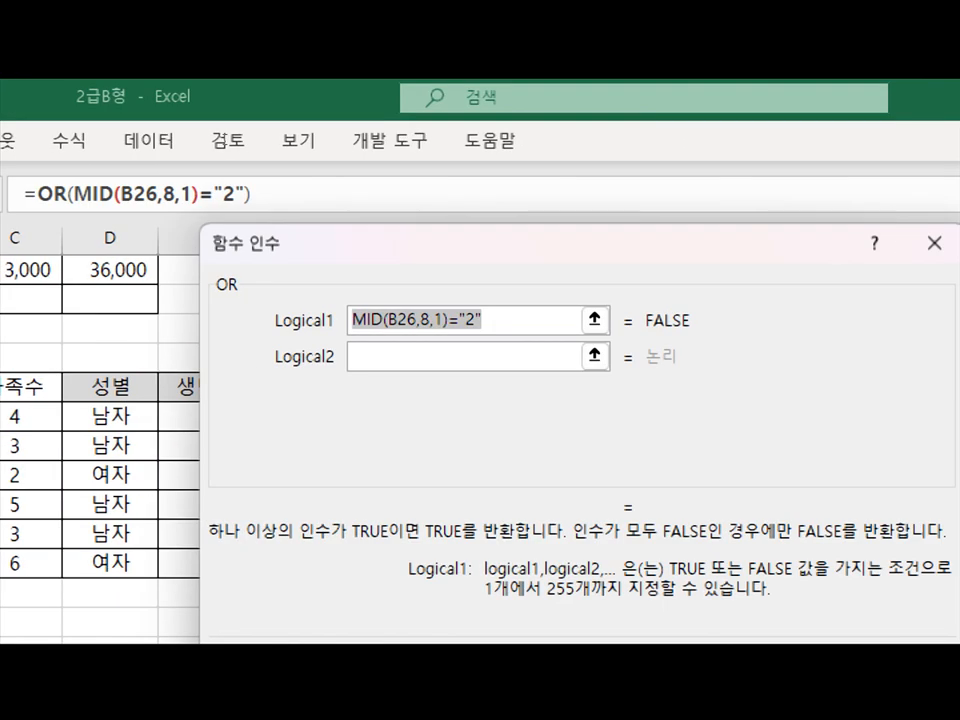
{"action": "key", "text": "Tab"}
{"action": "key", "text": "ctrl+v"}
{"action": "key", "text": "BackSpace"}
{"action": "key", "text": "BackSpace"}
{"action": "type", "text": "4\""}
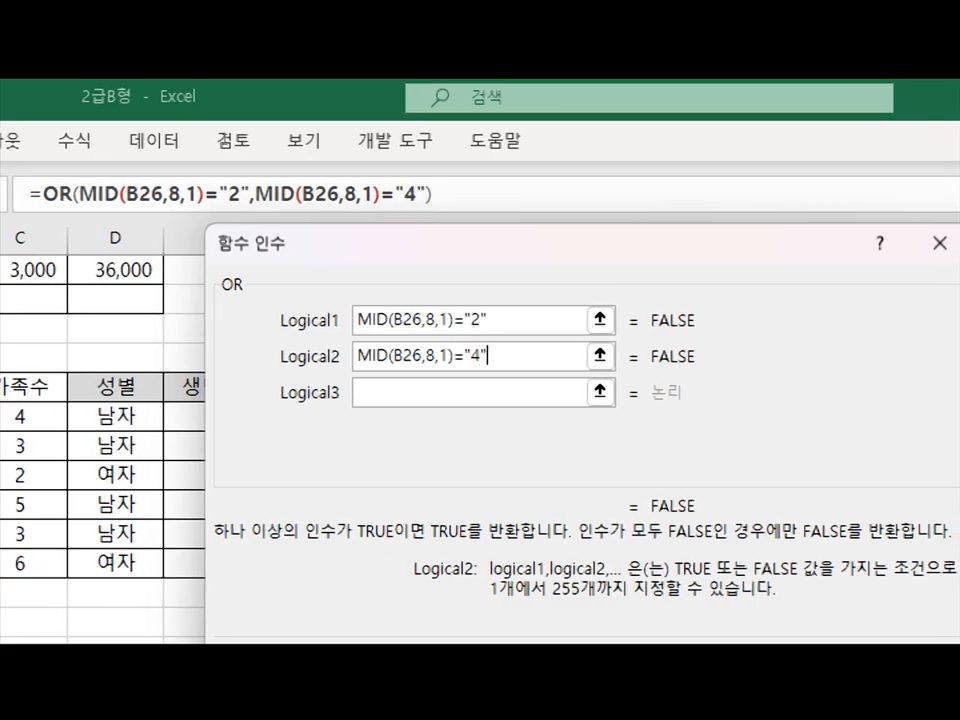
{"action": "key", "text": "ctrl+Return"}
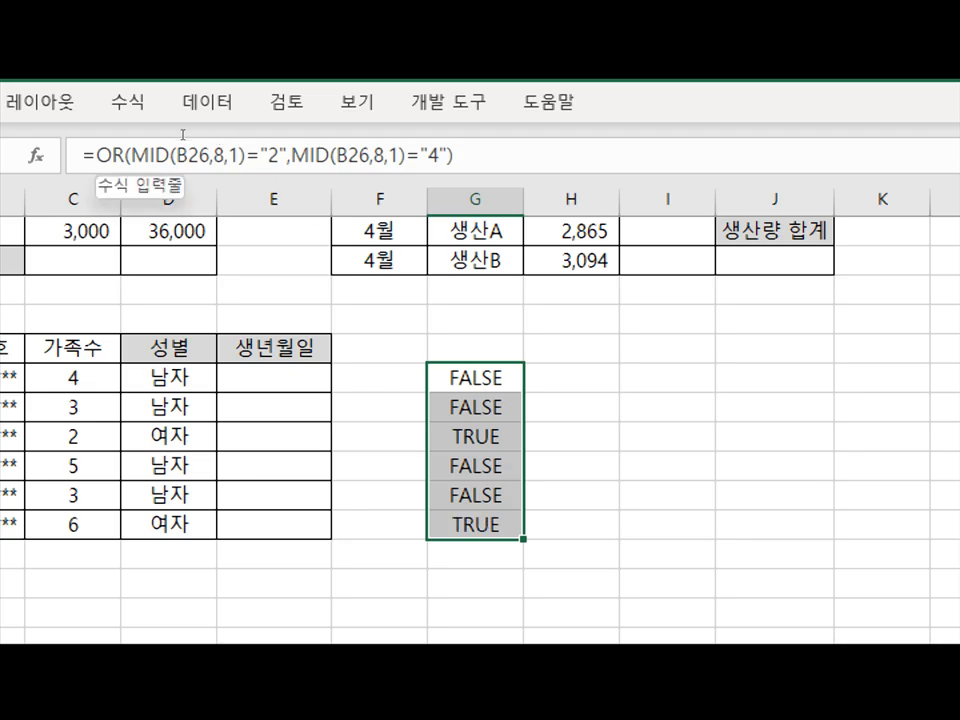
Wrap the OR formula in an IF function returning "여자" when true and "남자" when false for G26:G31
{"action": "left_click", "coordinate": [96, 155]}
{"action": "type", "text": "IF("}
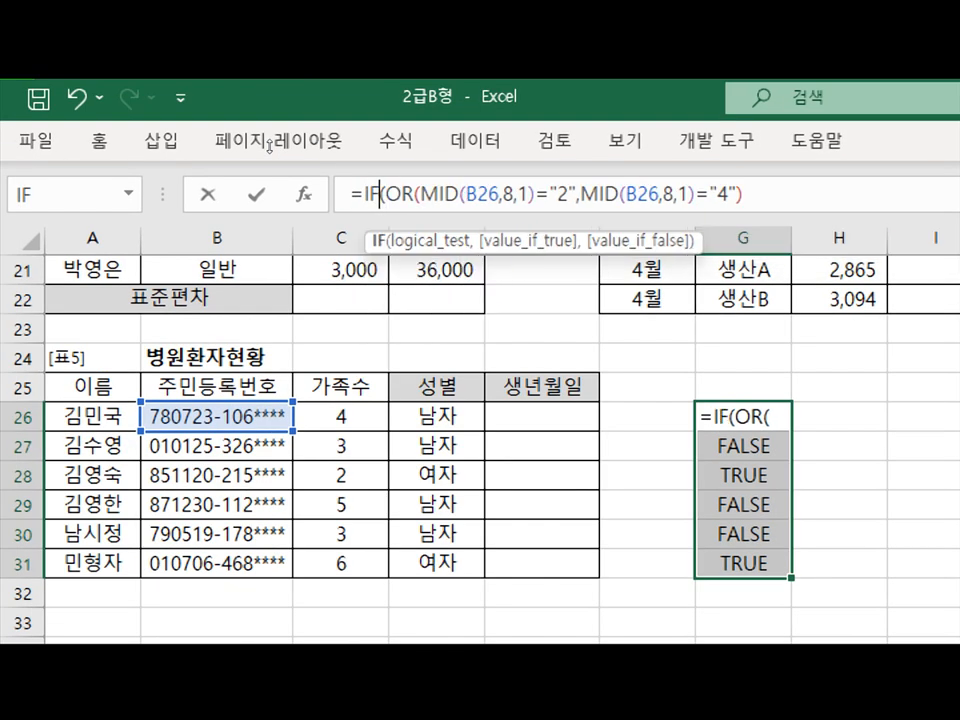
{"action": "key", "text": "ctrl+a"}
{"action": "left_click", "coordinate": [893, 389]}
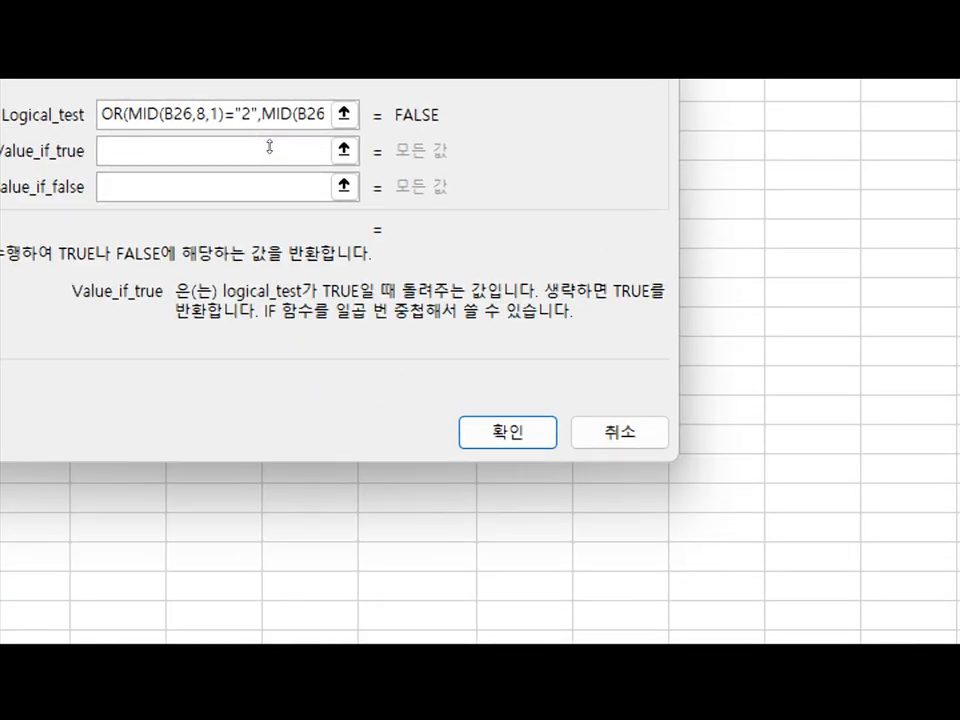
{"action": "type", "text": "여자"}
{"action": "key", "text": "Tab"}
{"action": "type", "text": "남ㅈ"}
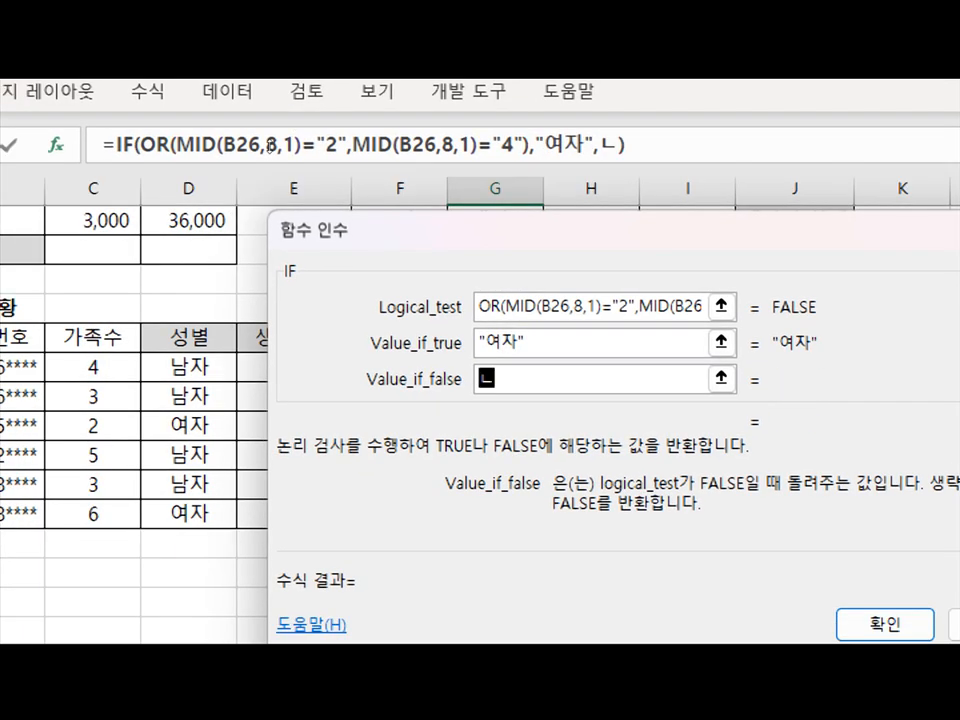
{"action": "type", "text": "ㅏ"}
{"action": "key", "text": "Tab"}
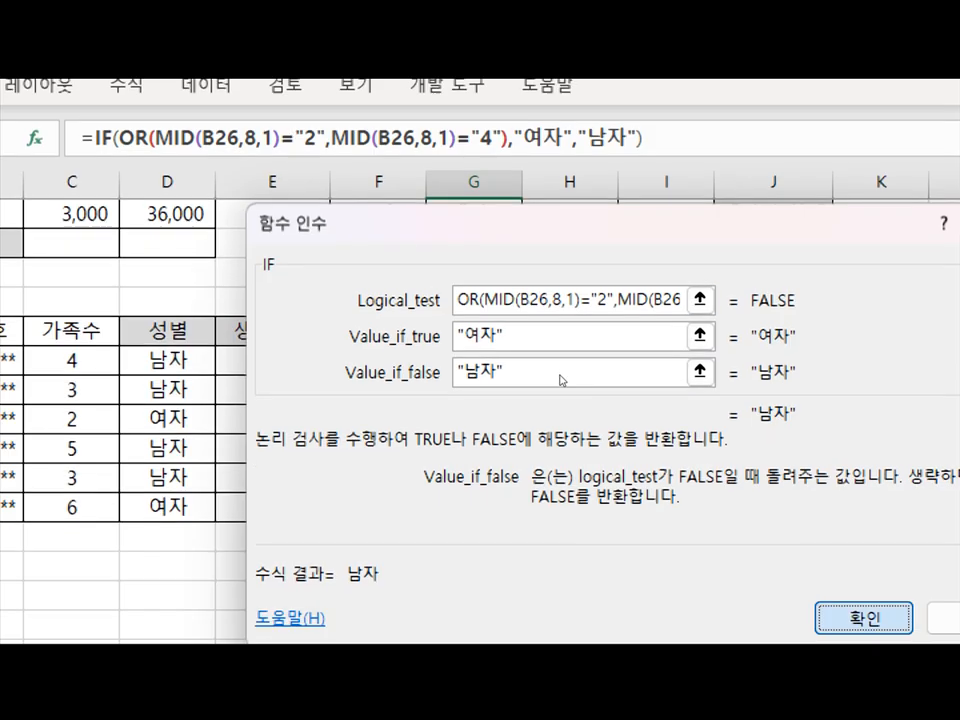
{"action": "key", "text": "Return"}
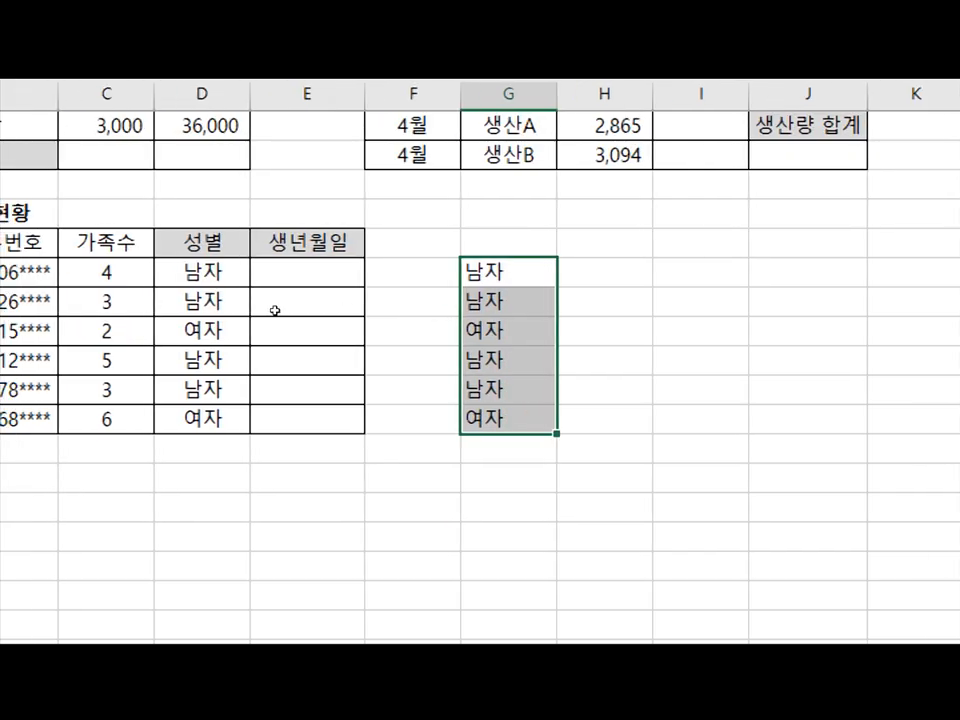
Examine the positions of the month and day digits in the 주민등록번호 in B26
{"action": "left_click", "coordinate": [225, 262]}
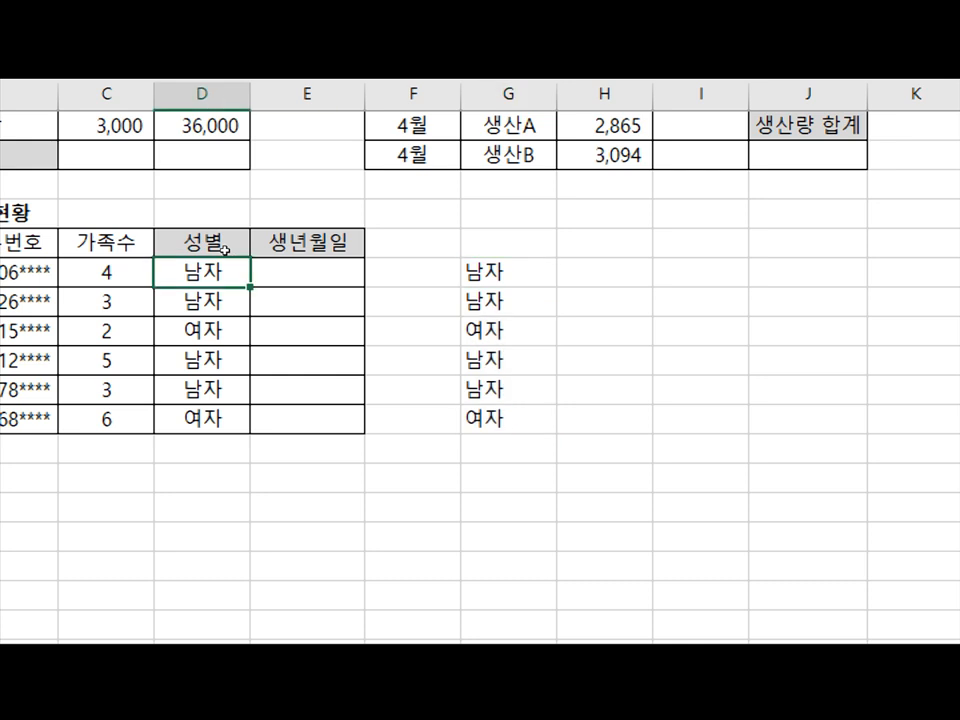
{"action": "left_click", "coordinate": [270, 261]}
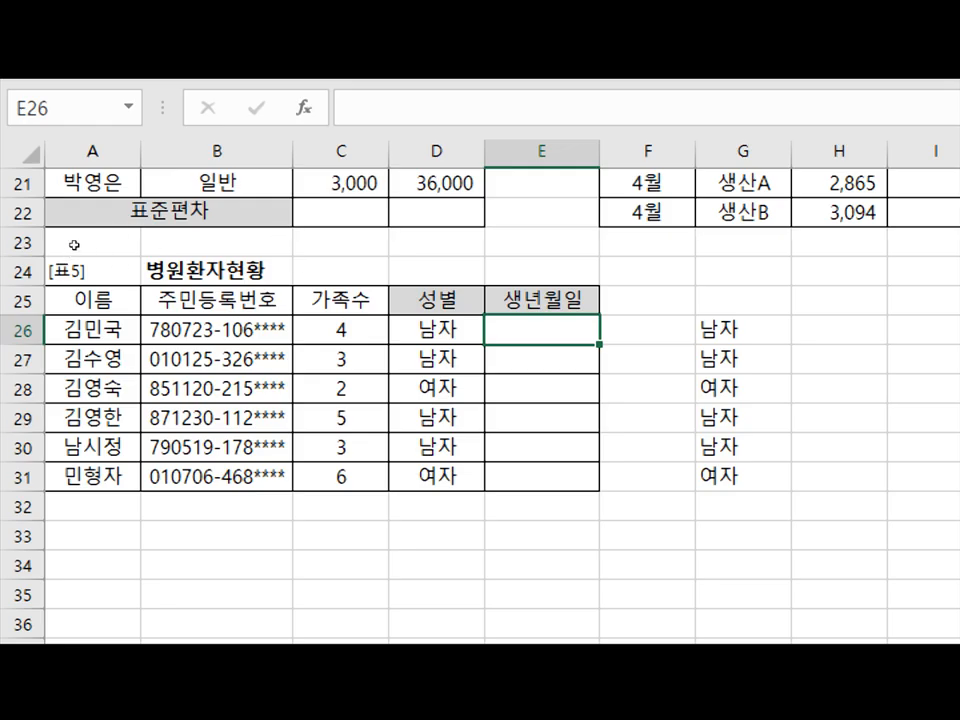
{"action": "double_click", "coordinate": [172, 330]}
{"action": "mouse_move", "coordinate": [171, 375]}
{"action": "left_mouse_down"}
{"action": "mouse_move", "coordinate": [149, 375]}
{"action": "mouse_move", "coordinate": [192, 375]}
{"action": "left_mouse_up"}
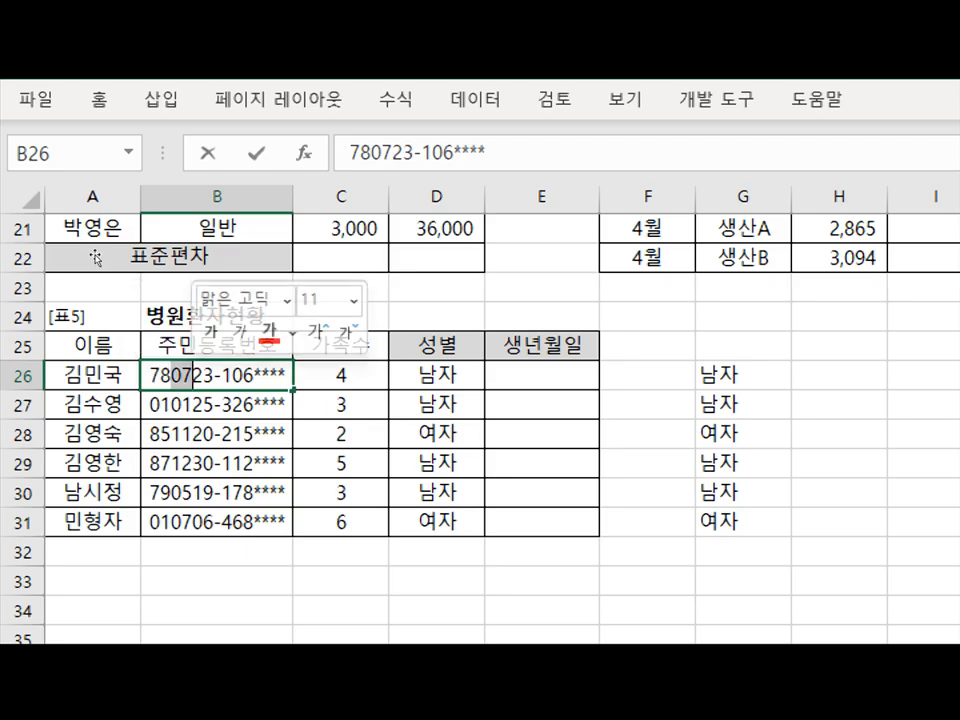
{"action": "left_click_drag", "start_coordinate": [193, 375], "coordinate": [214, 375]}
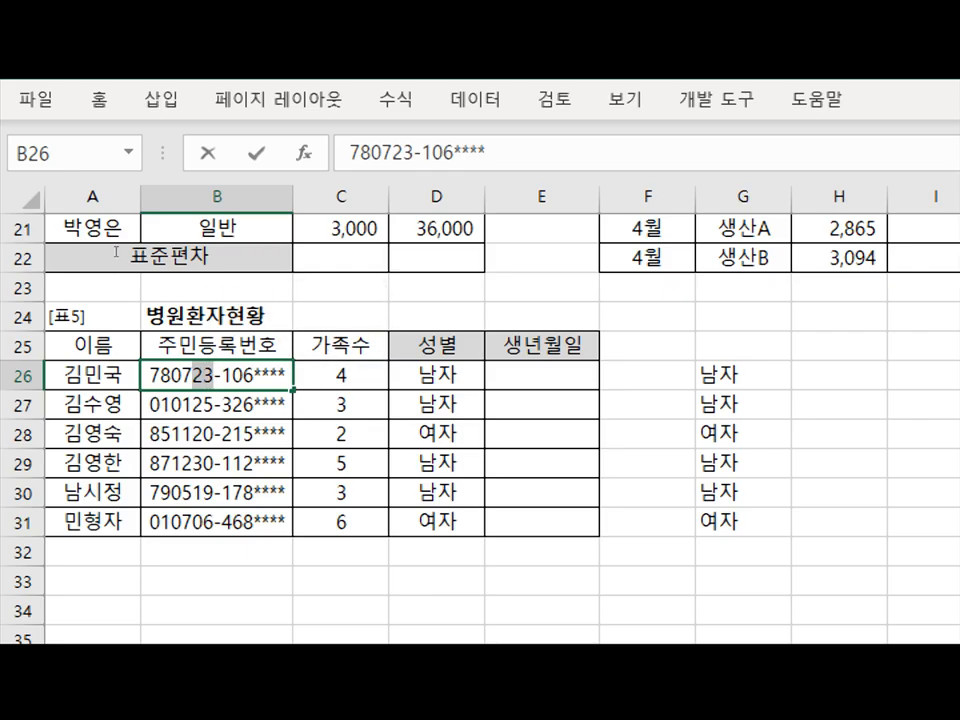
Start a DATE formula in E26 whose year is MID of B26 from position 1 with 2 characters
{"action": "left_click", "coordinate": [542, 375]}
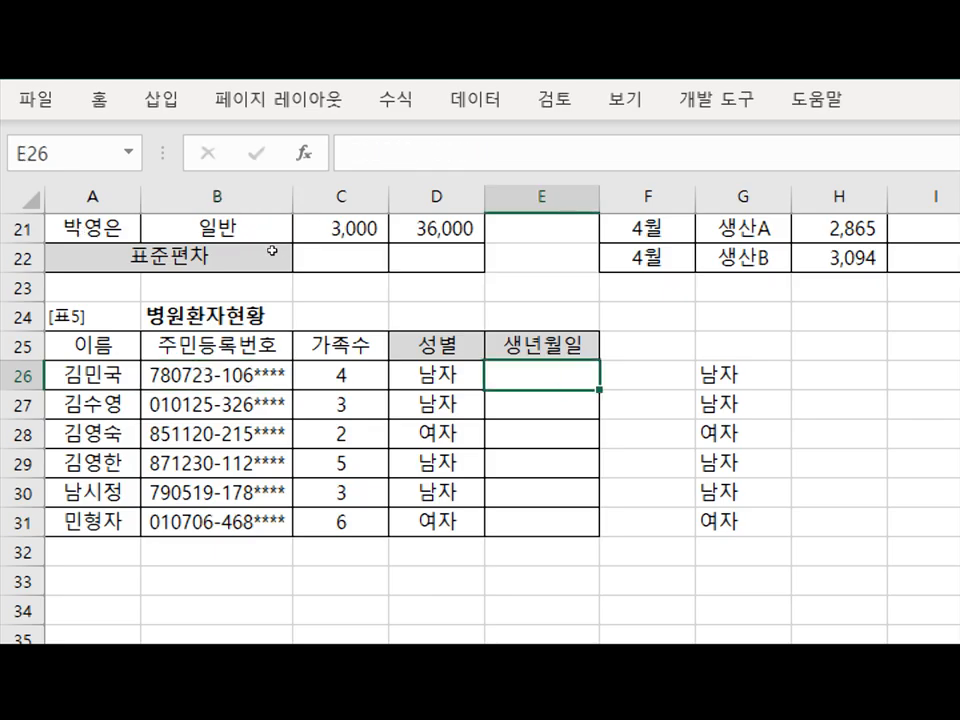
{"action": "left_click", "coordinate": [360, 153]}
{"action": "type", "text": "=ㅇㅁ"}
{"action": "key", "text": "BackSpace"}
{"action": "key", "text": "BackSpace"}
{"action": "type", "text": "dat"}
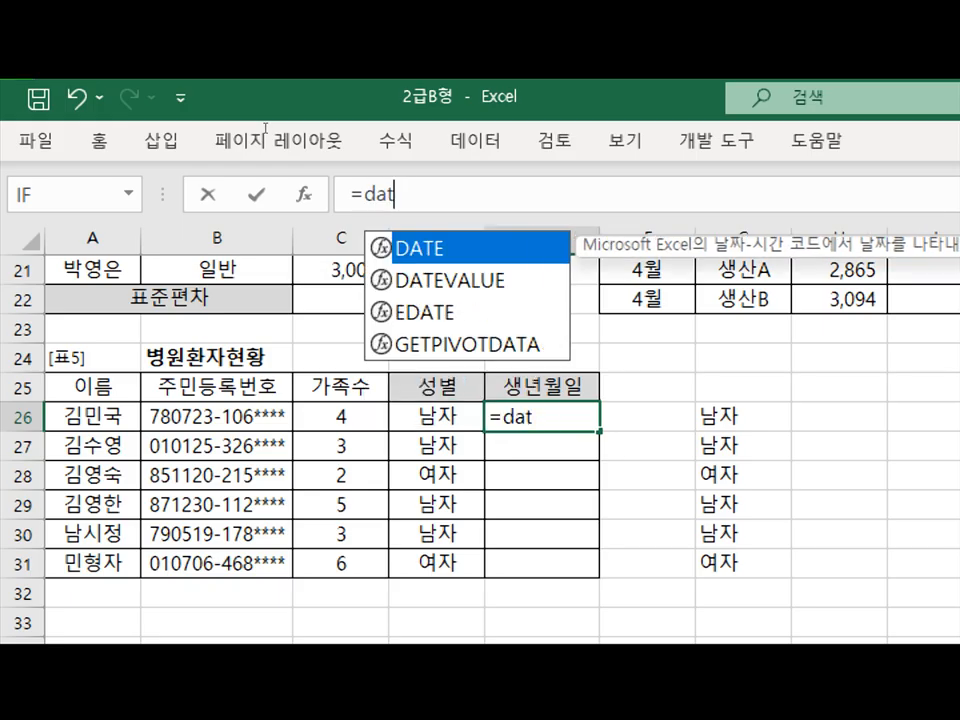
{"action": "key", "text": "Tab"}
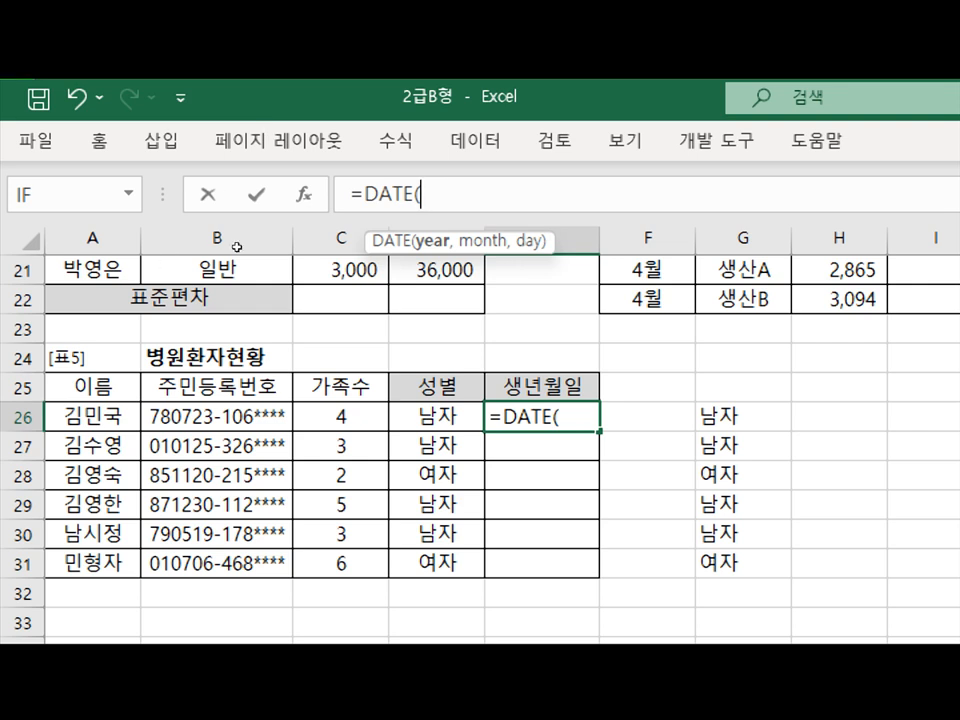
{"action": "type", "text": "mi"}
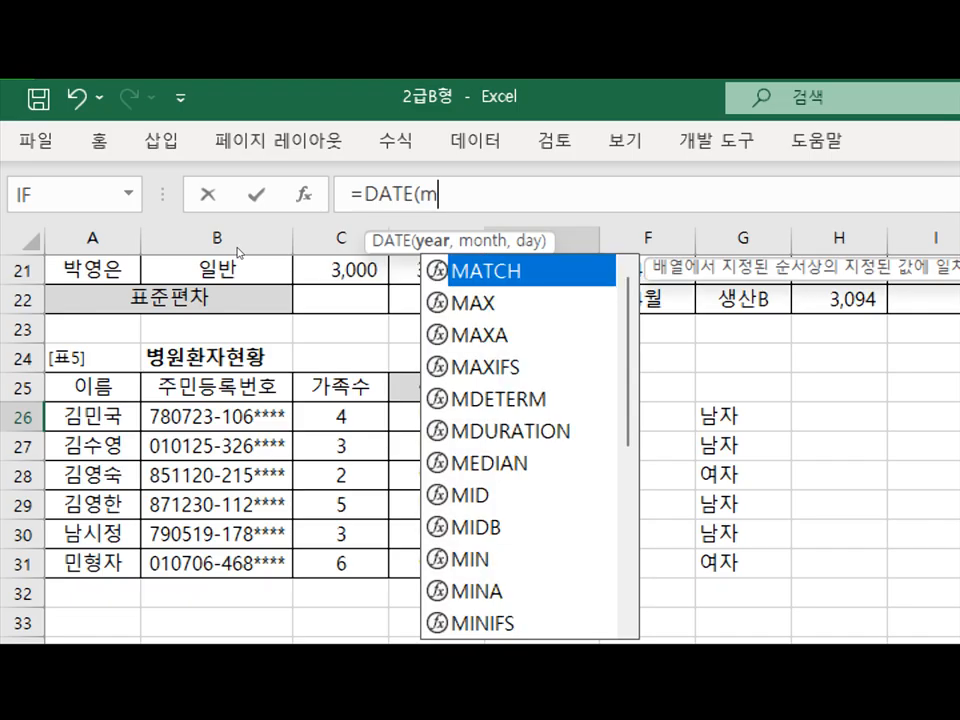
{"action": "key", "text": "Tab"}
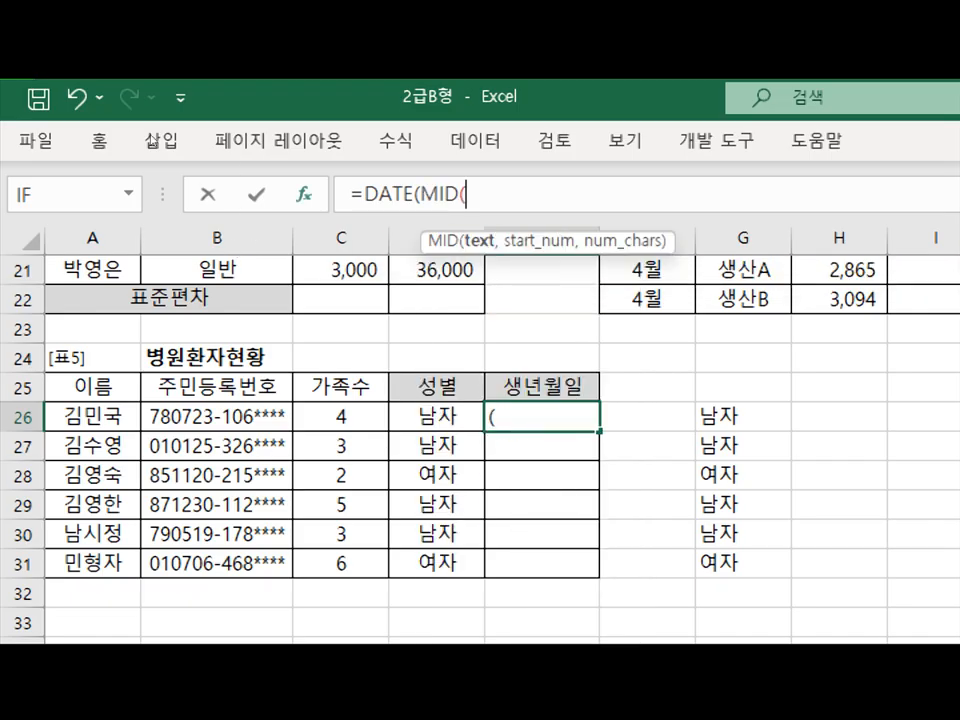
{"action": "left_click", "coordinate": [303, 194]}
{"action": "type", "text": "B26"}
{"action": "key", "text": "Tab"}
{"action": "type", "text": "1"}
{"action": "key", "text": "Tab"}
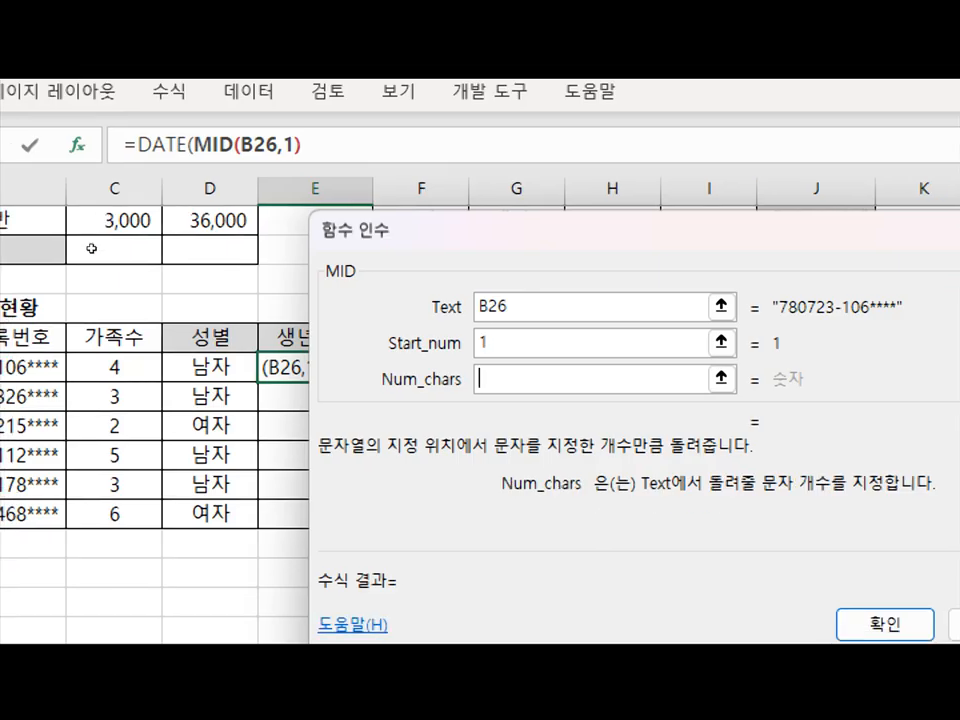
{"action": "type", "text": "2"}
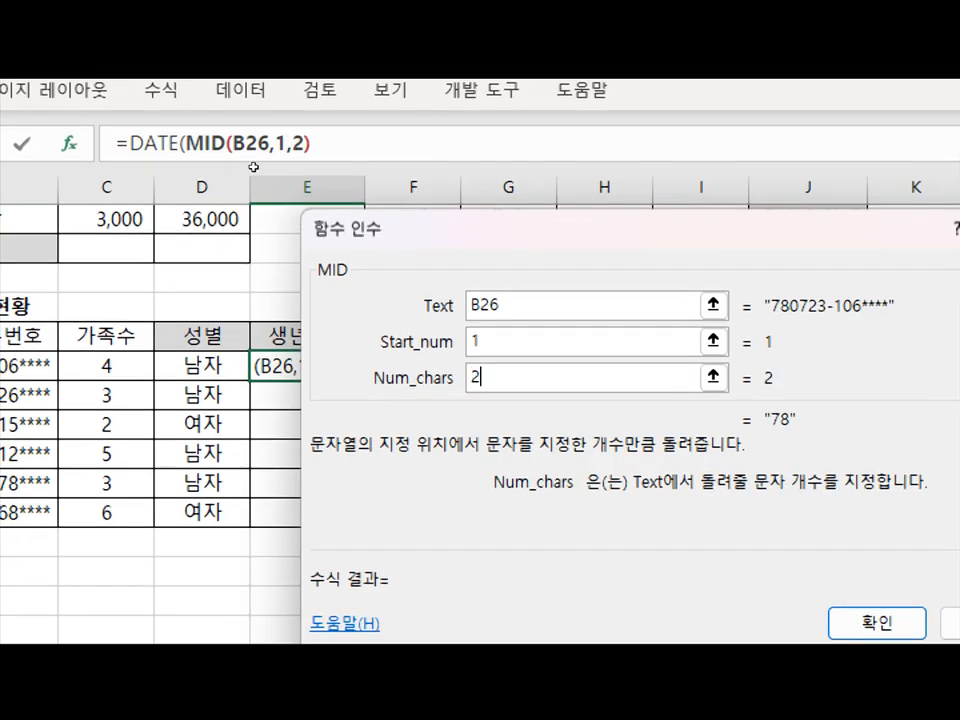
Copy the year's MID expression into the DATE function's month argument and change its start position to 3
{"action": "left_click", "coordinate": [157, 143]}
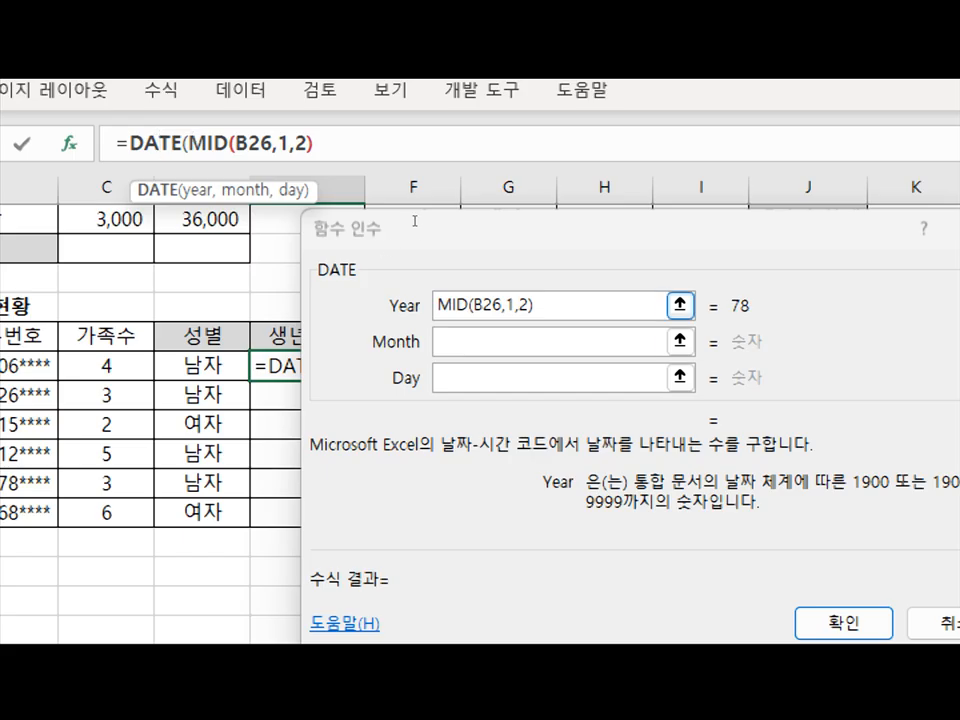
{"action": "left_click", "coordinate": [420, 226]}
{"action": "key", "text": "ctrl+c"}
{"action": "key", "text": "Tab"}
{"action": "key", "text": "ctrl+v"}
{"action": "key", "text": "Left"}
{"action": "key", "text": "Left"}
{"action": "key", "text": "Left"}
{"action": "key", "text": "shift+Left"}
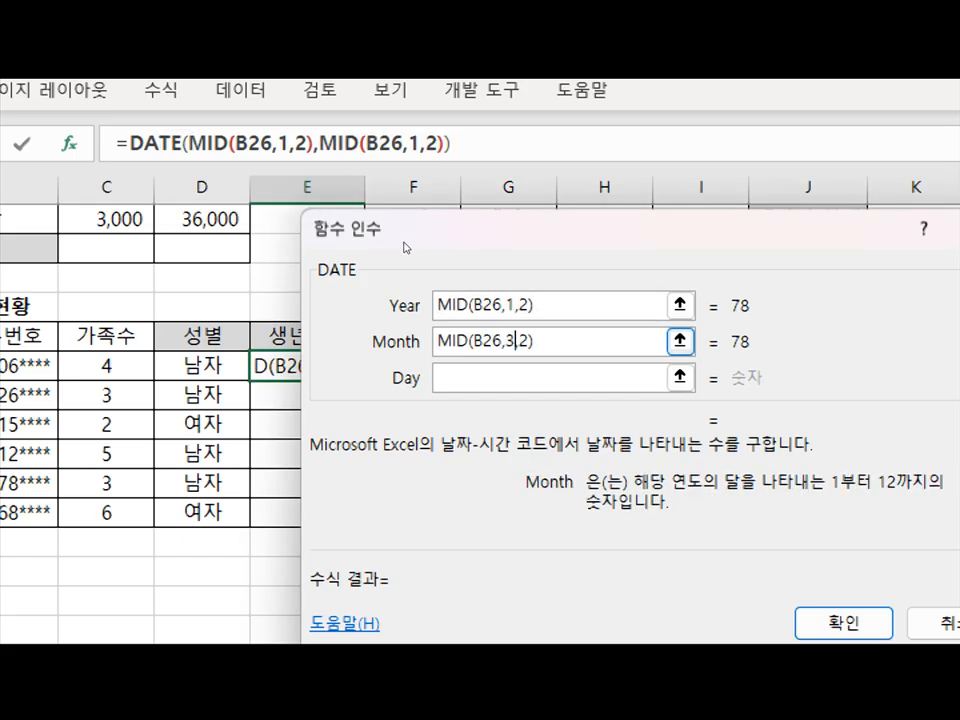
Copy the month's MID expression into the day argument with start position 5, and fill the DATE formula down to E31
{"action": "type", "text": "3"}
{"action": "key", "text": "ctrl+a"}
{"action": "key", "text": "ctrl+c"}
{"action": "key", "text": "Tab"}
{"action": "key", "text": "ctrl+v"}
{"action": "key", "text": "Left"}
{"action": "key", "text": "Left"}
{"action": "key", "text": "Left"}
{"action": "key", "text": "shift+Left"}
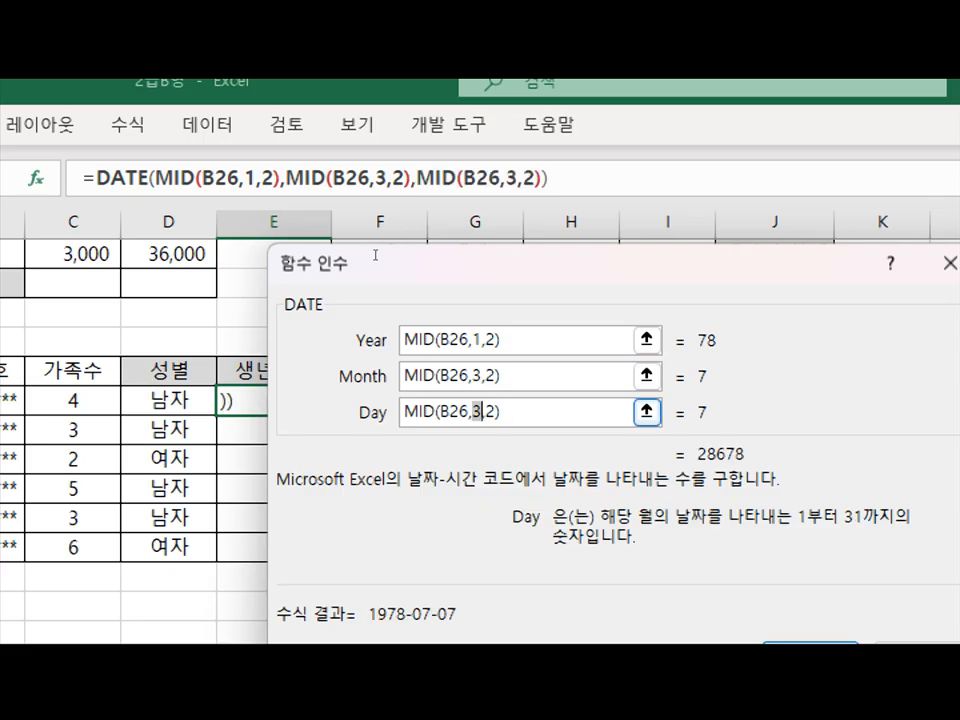
{"action": "type", "text": "5"}
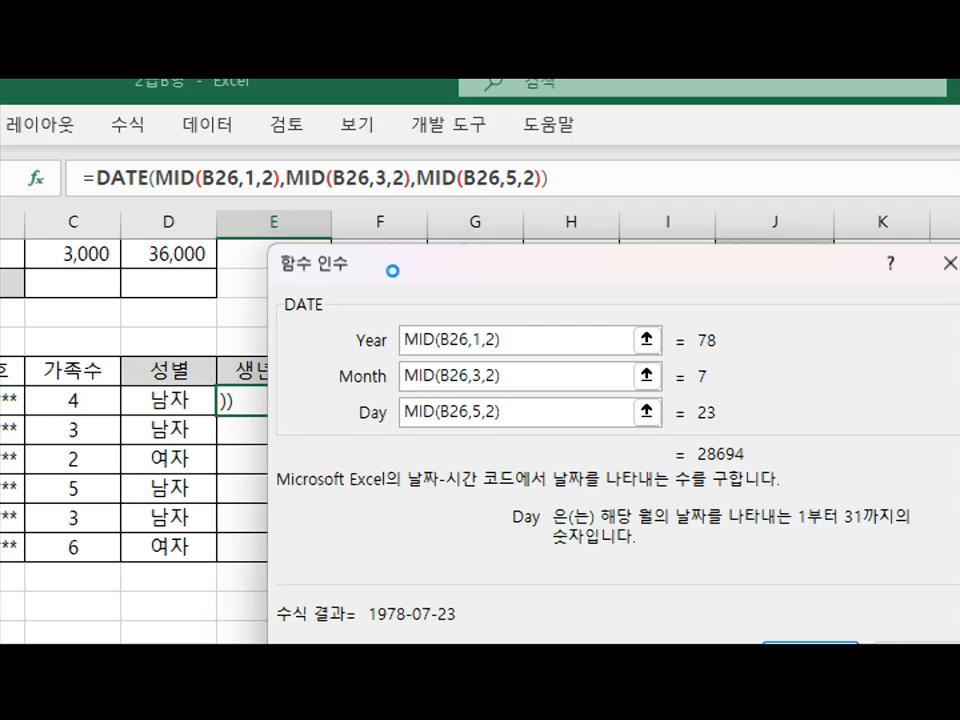
{"action": "key", "text": "Return"}
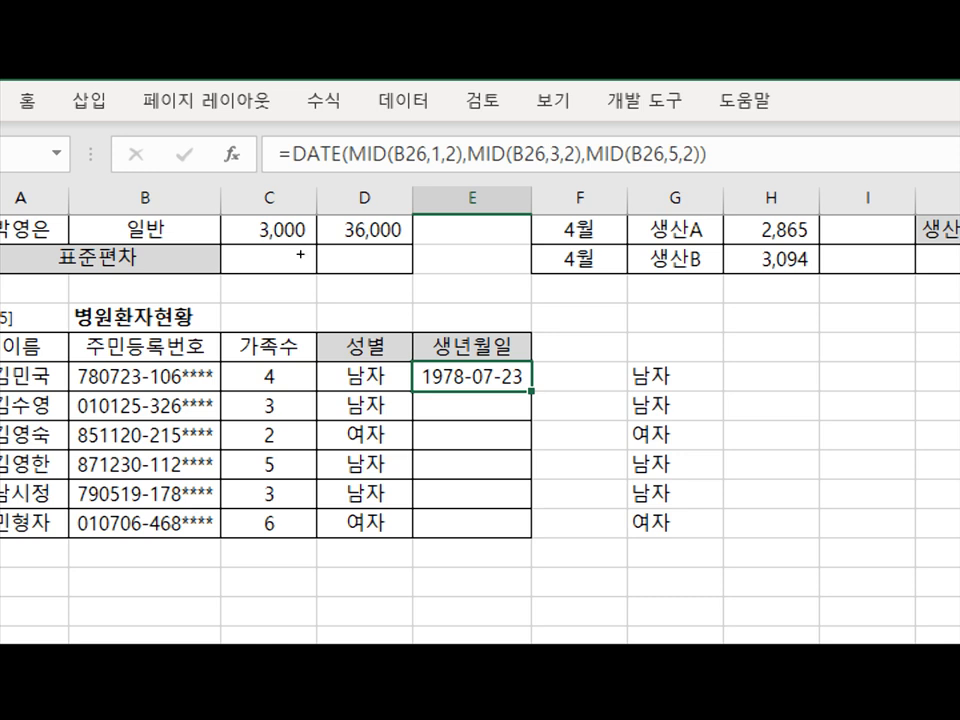
{"action": "left_click_drag", "start_coordinate": [531, 391], "coordinate": [534, 529]}
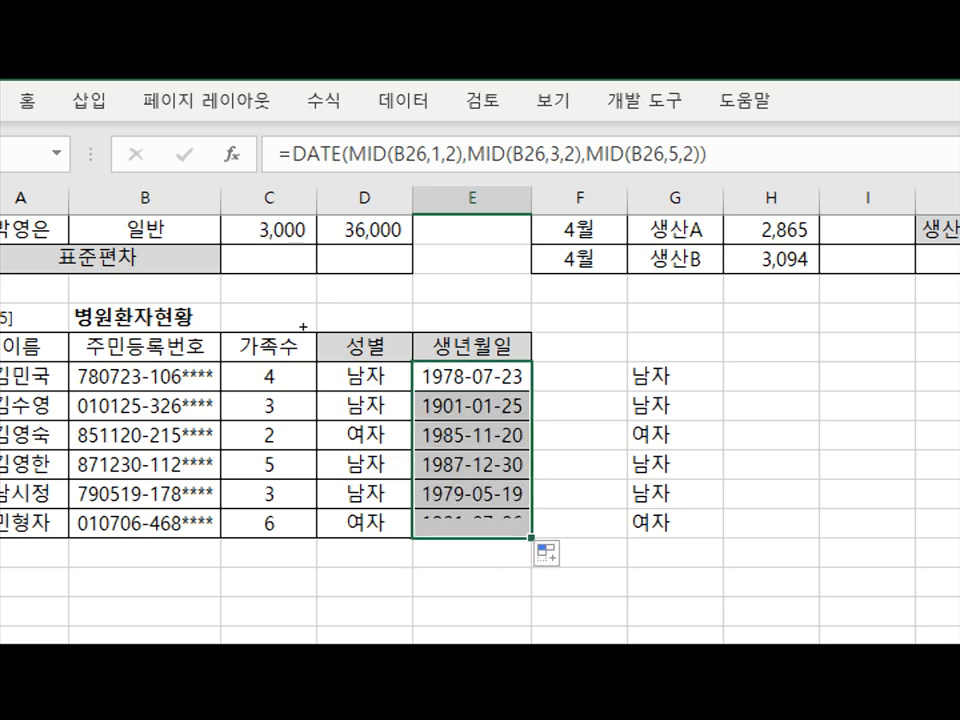
Compare the 주민등록번호 and 생년월일 entries in rows 27 and 31, and examine the year argument of E26's DATE formula
{"action": "left_click_drag", "start_coordinate": [143, 406], "coordinate": [475, 406]}
{"action": "left_click", "coordinate": [143, 406]}
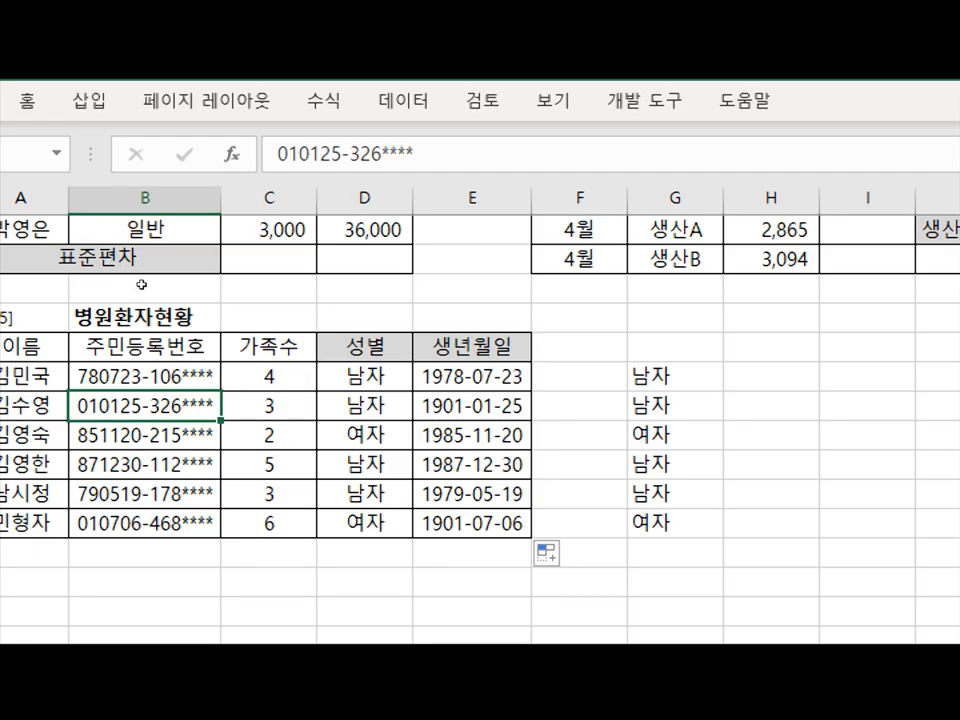
{"action": "key", "text": "ctrl+Down"}
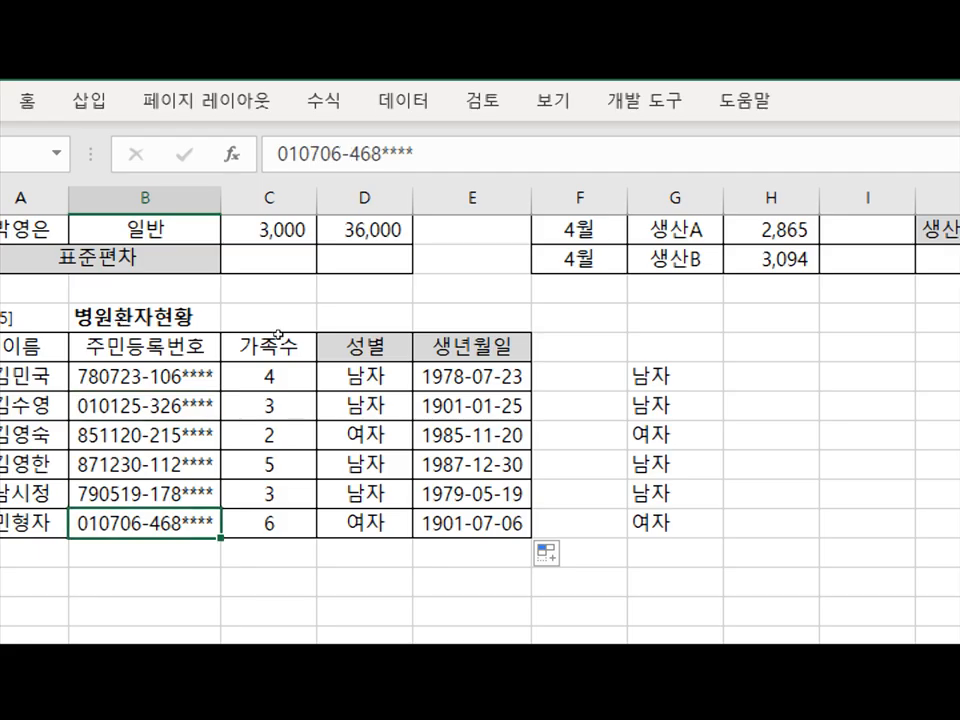
{"action": "key", "text": "ctrl+Right"}
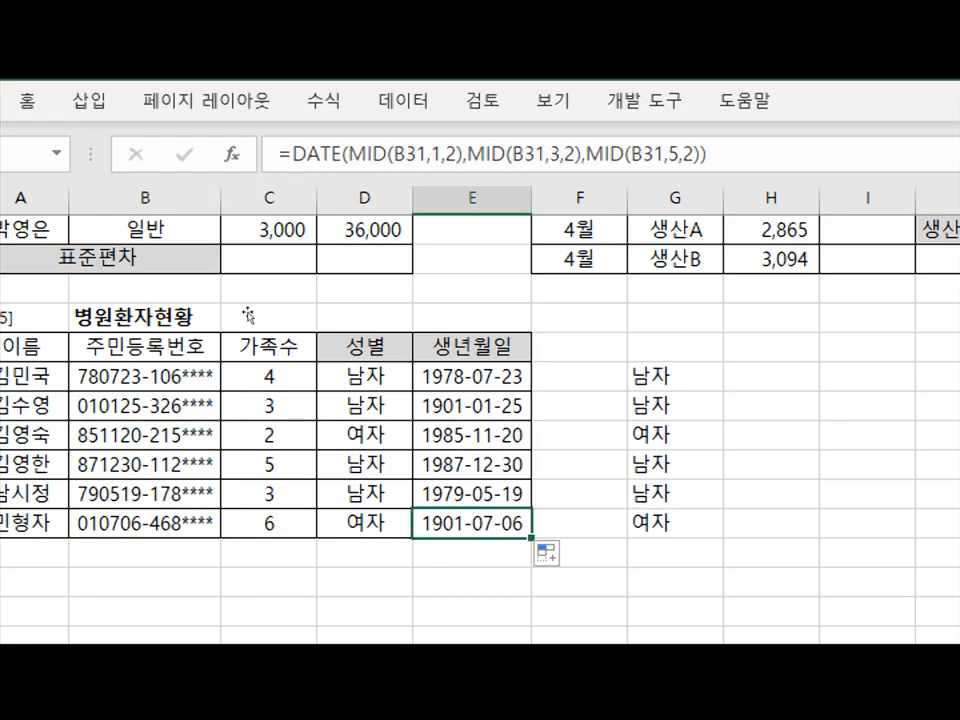
{"action": "key", "text": "Up"}
{"action": "key", "text": "Up"}
{"action": "key", "text": "Up"}
{"action": "key", "text": "Up"}
{"action": "key", "text": "Up"}
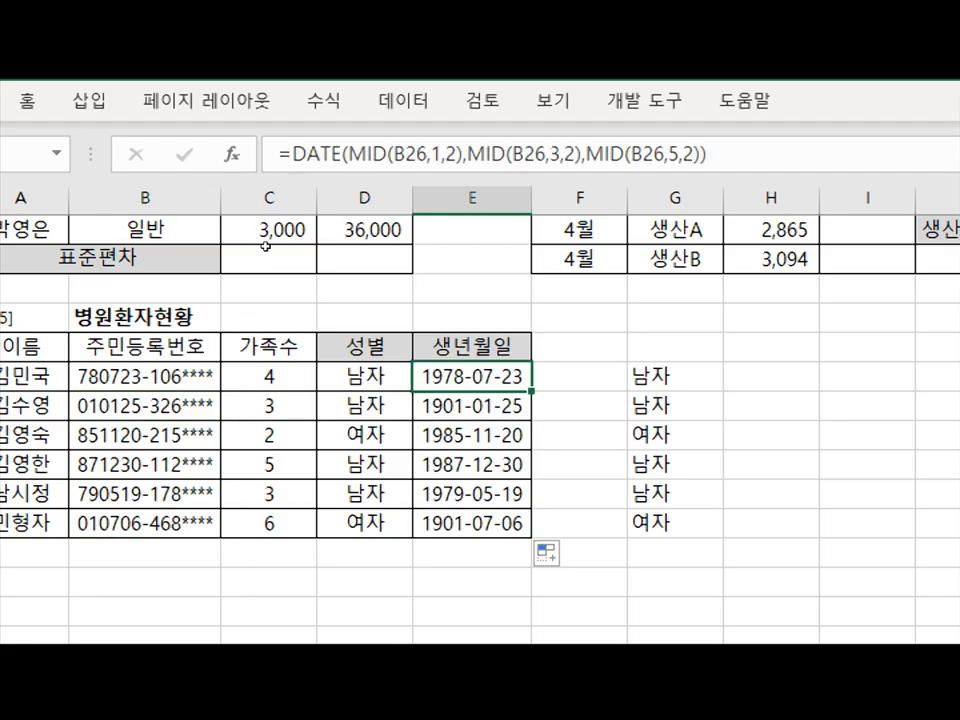
{"action": "left_click_drag", "start_coordinate": [349, 154], "coordinate": [456, 154]}
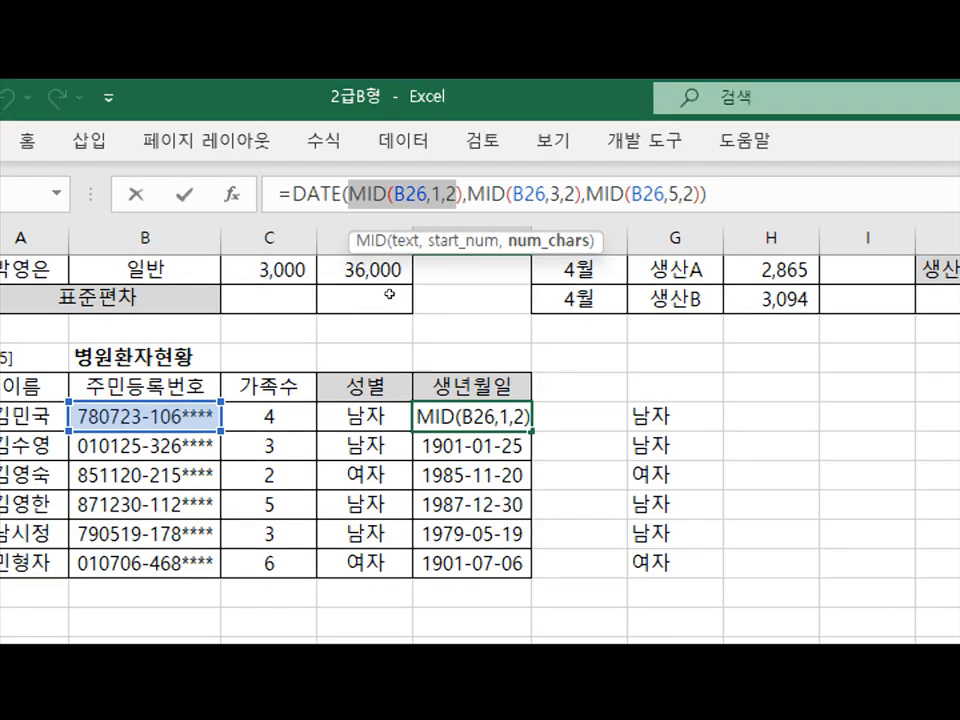
{"action": "key", "text": "ctrl+Return"}
Enter a MID formula in F26 extracting 1 character of B26 from position 8, and fill it down to F31
{"action": "key", "text": "Right"}
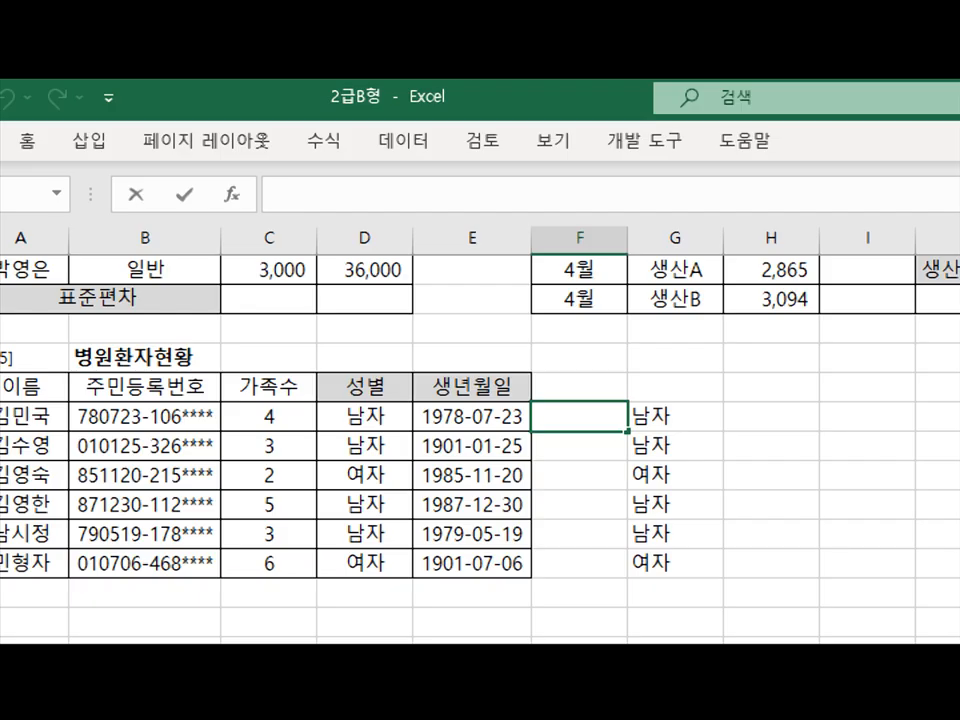
{"action": "type", "text": "=mi"}
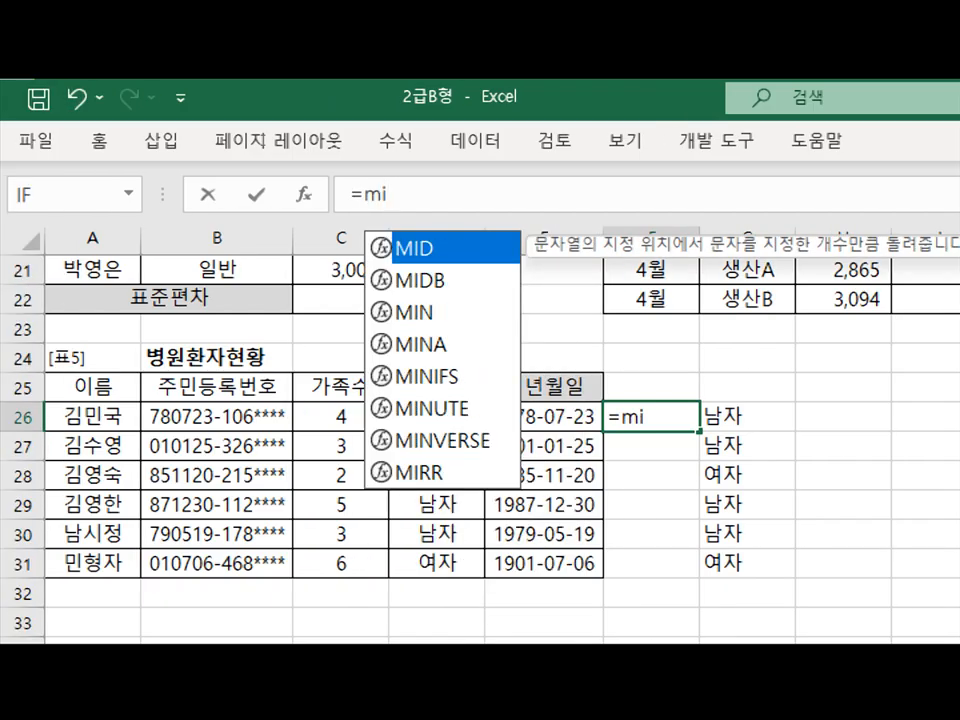
{"action": "key", "text": "Tab"}
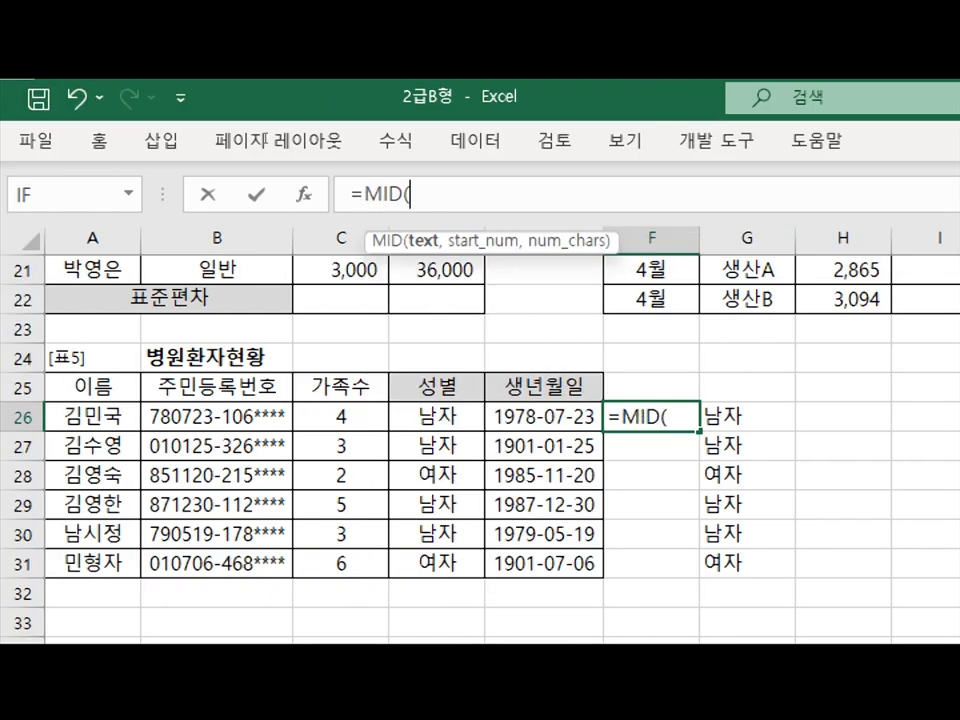
{"action": "left_click", "coordinate": [217, 416]}
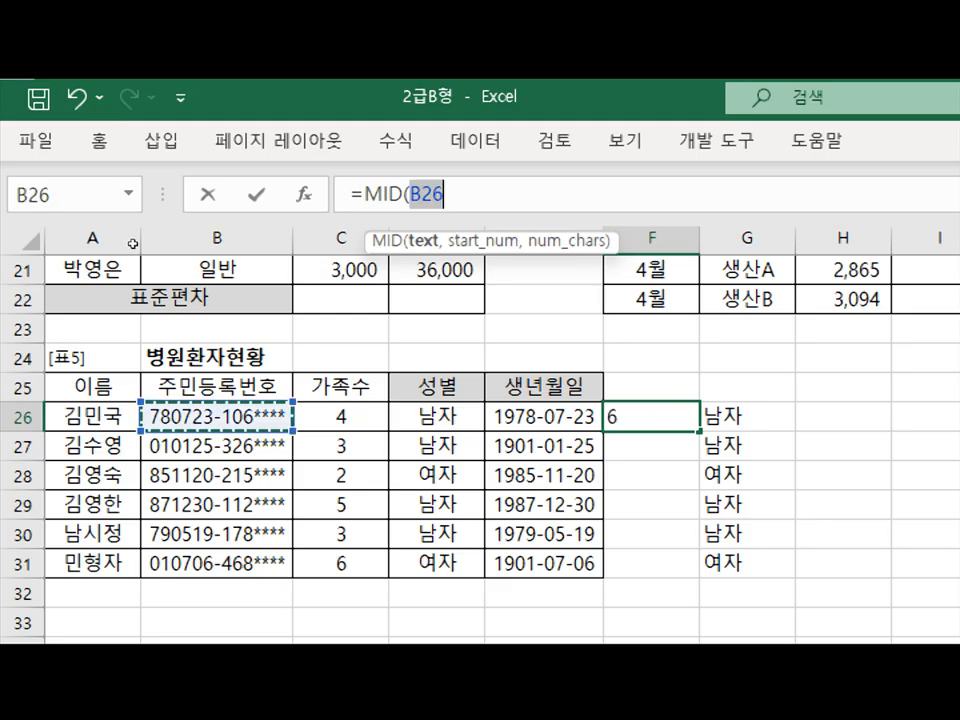
{"action": "type", "text": ")"}
{"action": "key", "text": "ctrl+a"}
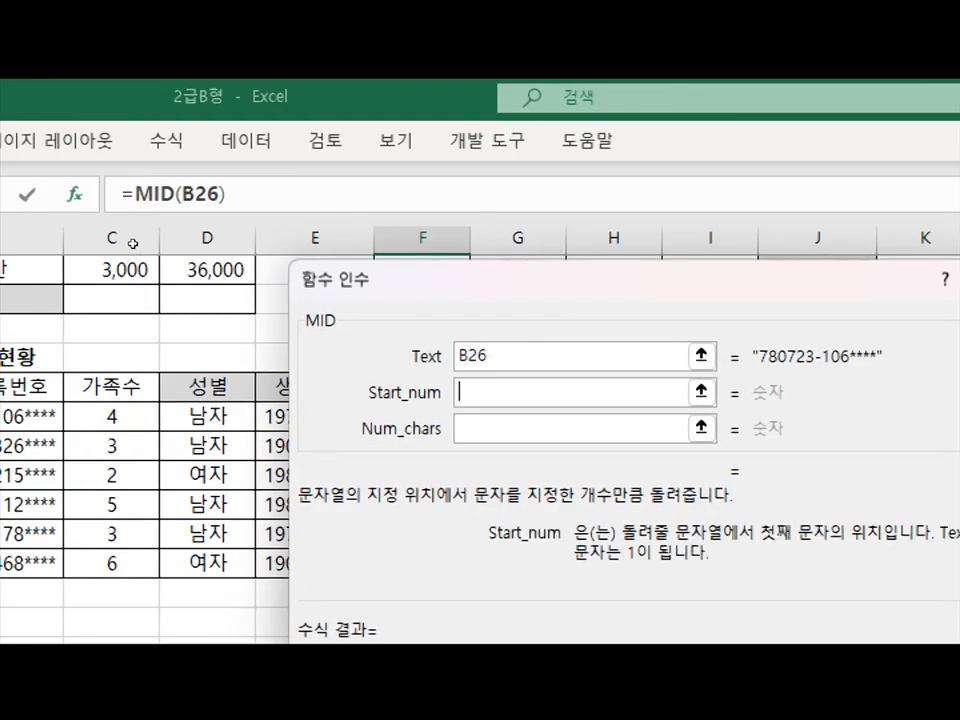
{"action": "type", "text": "8"}
{"action": "key", "text": "Tab"}
{"action": "type", "text": "1"}
{"action": "key", "text": "Return"}
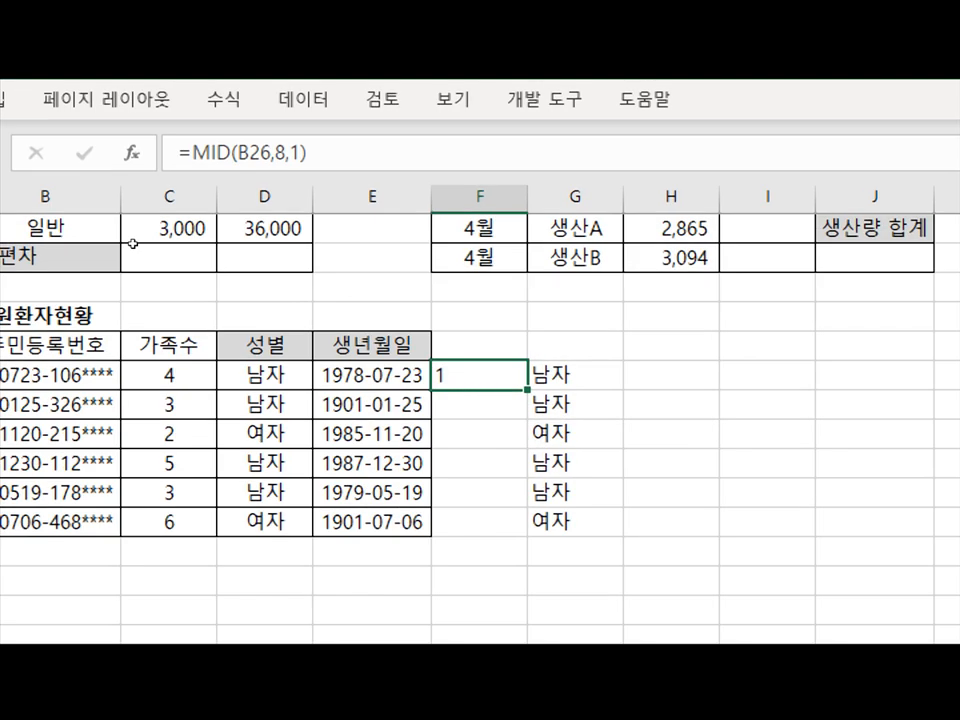
{"action": "left_click_drag", "start_coordinate": [349, 253], "coordinate": [341, 328]}
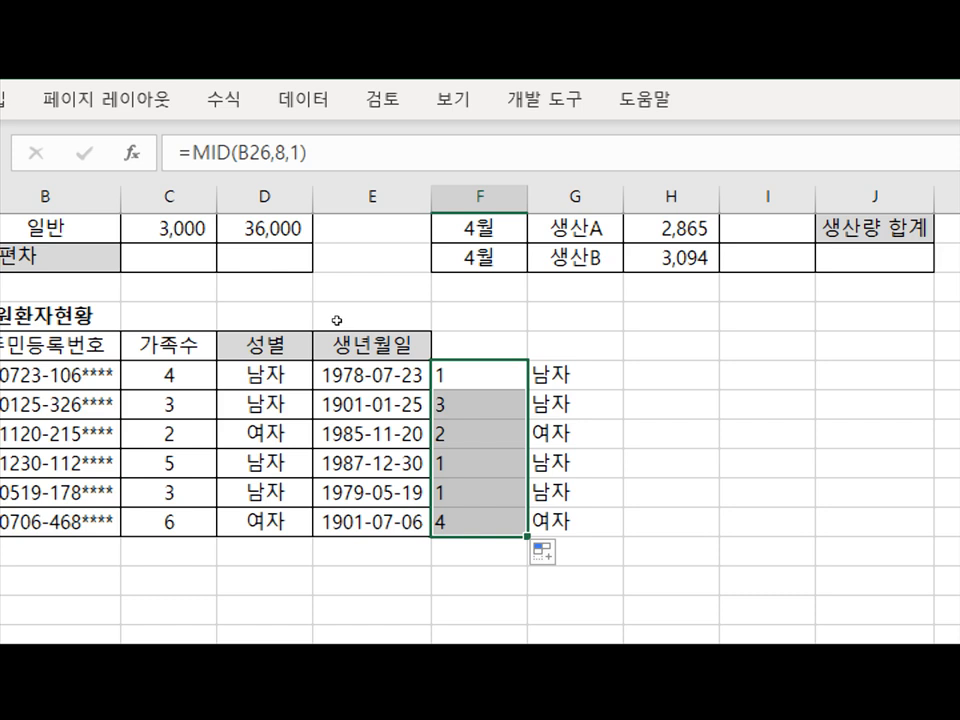
Append the comparison <=2 to the MID formula in F26 and fill it down to F31
{"action": "key", "text": "F2"}
{"action": "type", "text": "<-"}
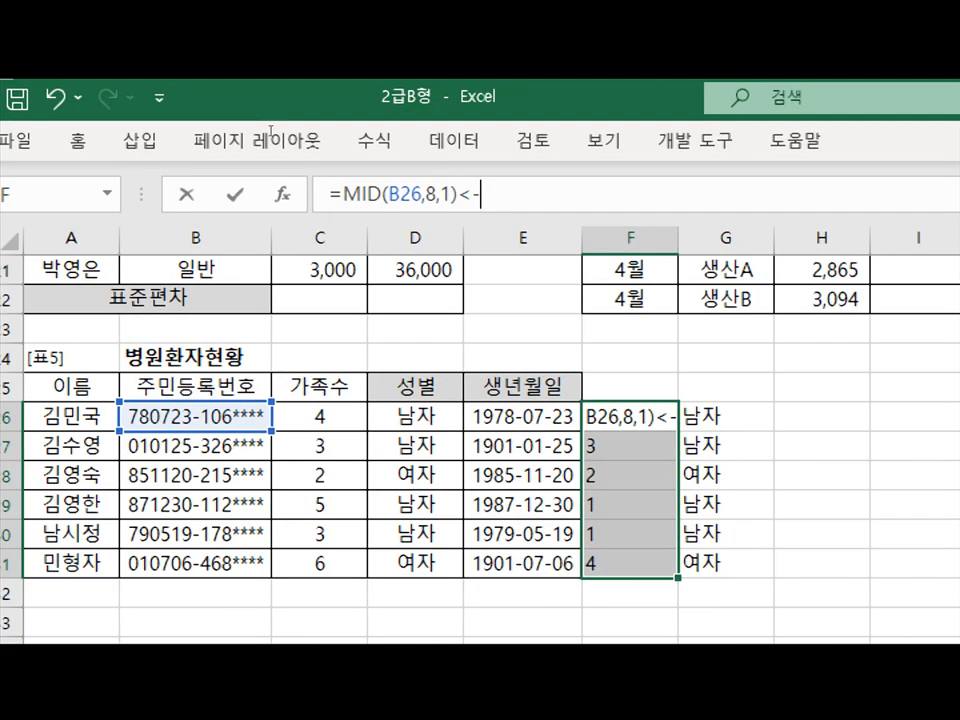
{"action": "key", "text": "BackSpace"}
{"action": "type", "text": "=2"}
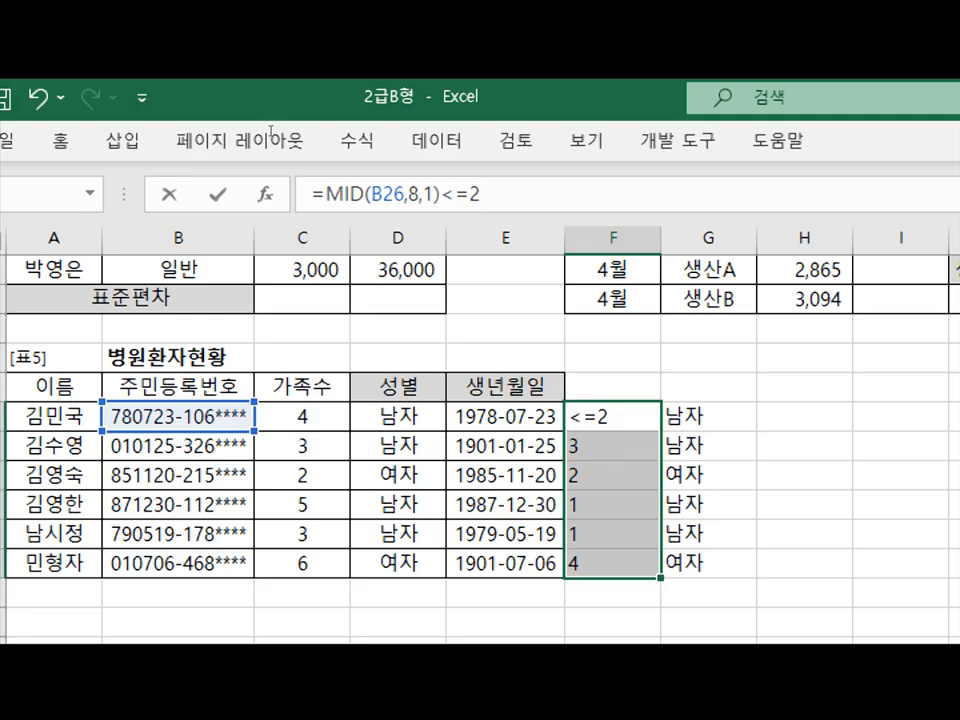
{"action": "key", "text": "Return"}
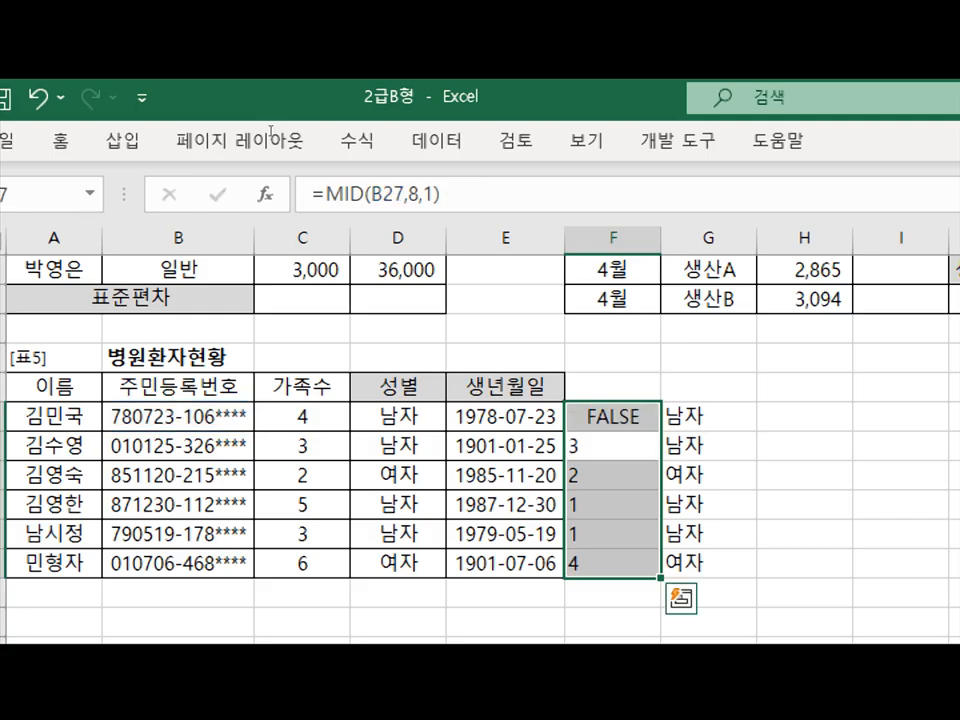
{"action": "key", "text": "ctrl+d"}
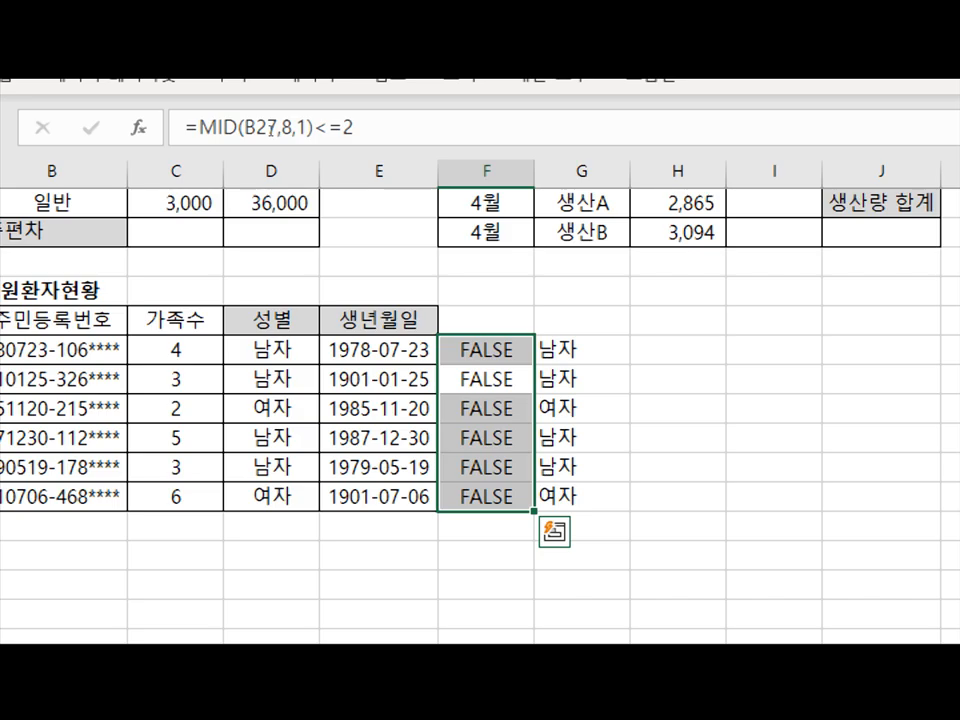
Change the comparison value to the text "2" and apply the corrected MID formula to F26:F31
{"action": "left_click", "coordinate": [204, 127]}
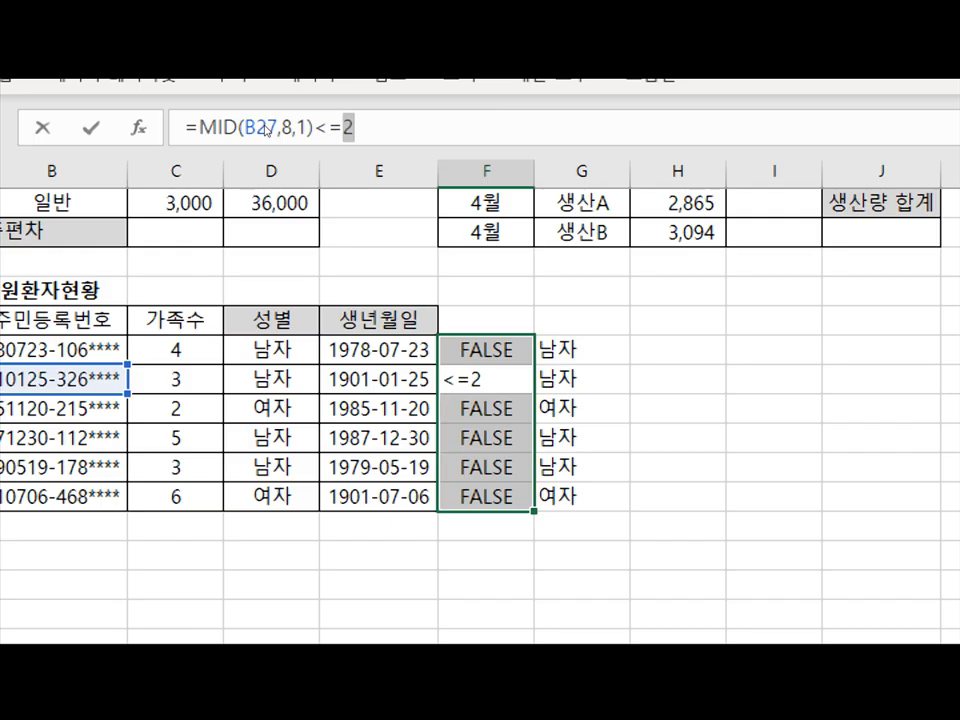
{"action": "key", "text": "Left"}
{"action": "type", "text": "\""}
{"action": "key", "text": "Right"}
{"action": "type", "text": "\""}
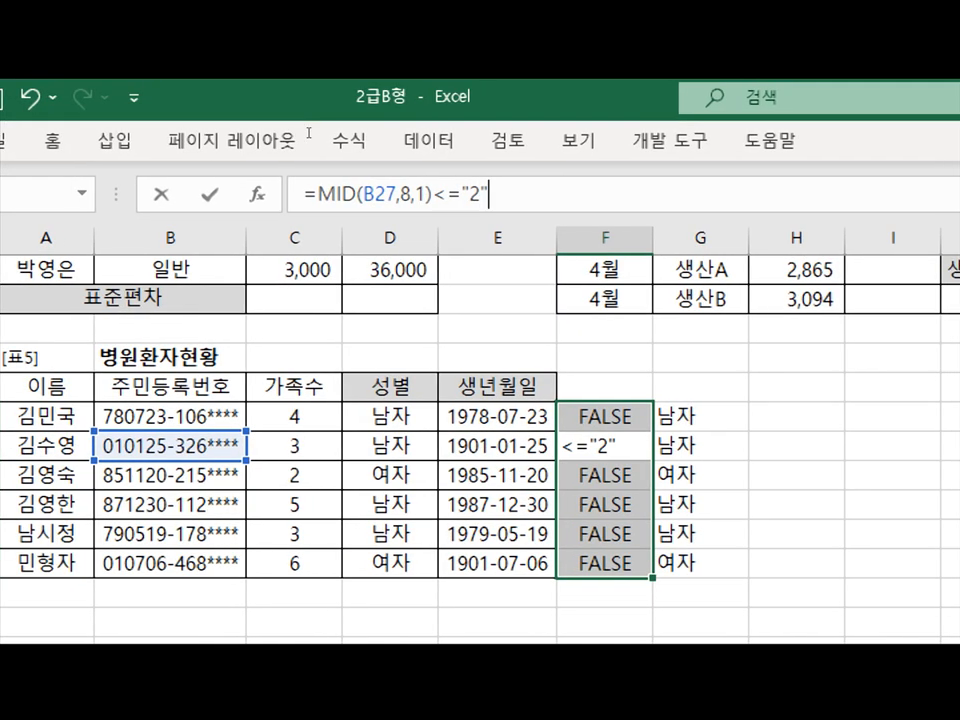
{"action": "key", "text": "Return"}
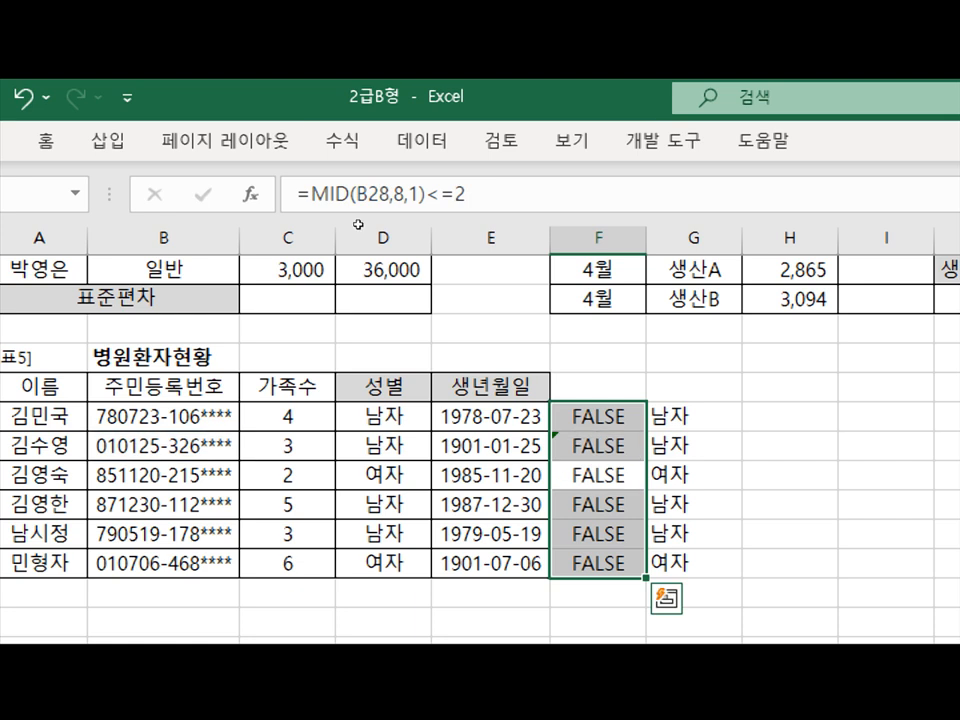
{"action": "key", "text": "ctrl+z"}
{"action": "left_click_drag", "start_coordinate": [646, 461], "coordinate": [646, 503]}
{"action": "left_click", "coordinate": [611, 414]}
{"action": "left_click_drag", "start_coordinate": [646, 431], "coordinate": [646, 577]}
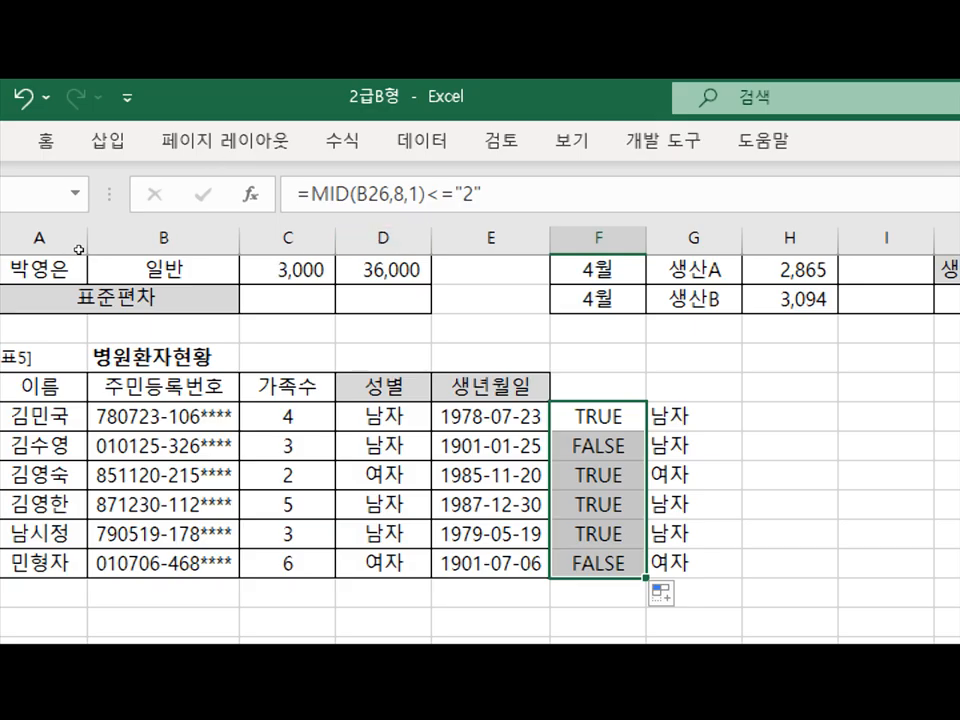
Review the year, month and day arguments of the DATE formula in E26
{"action": "key", "text": "Left"}
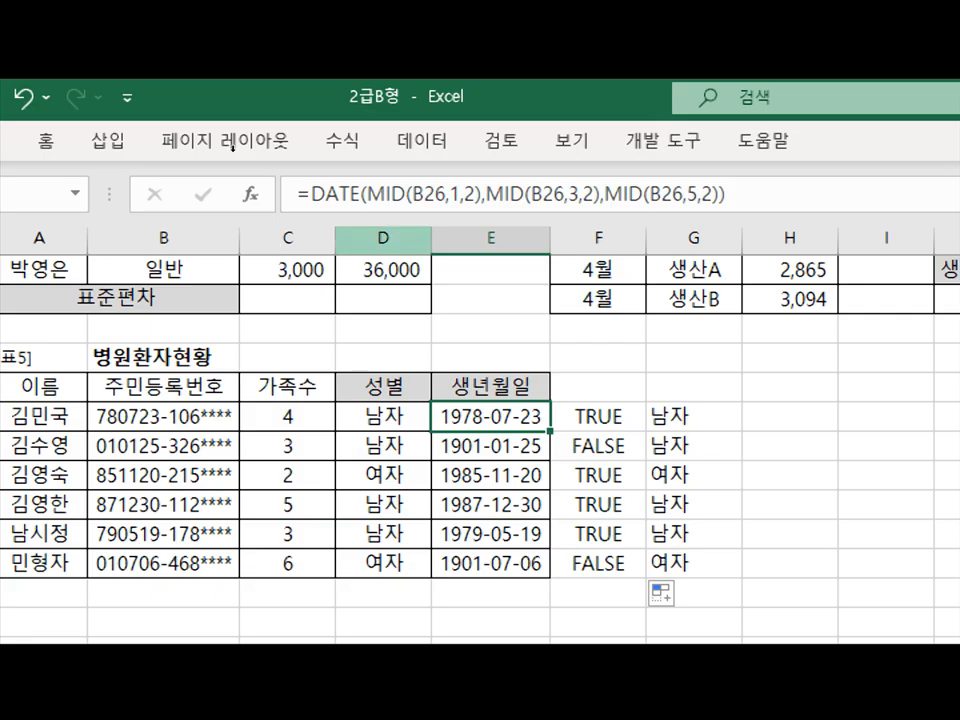
{"action": "left_click", "coordinate": [339, 194]}
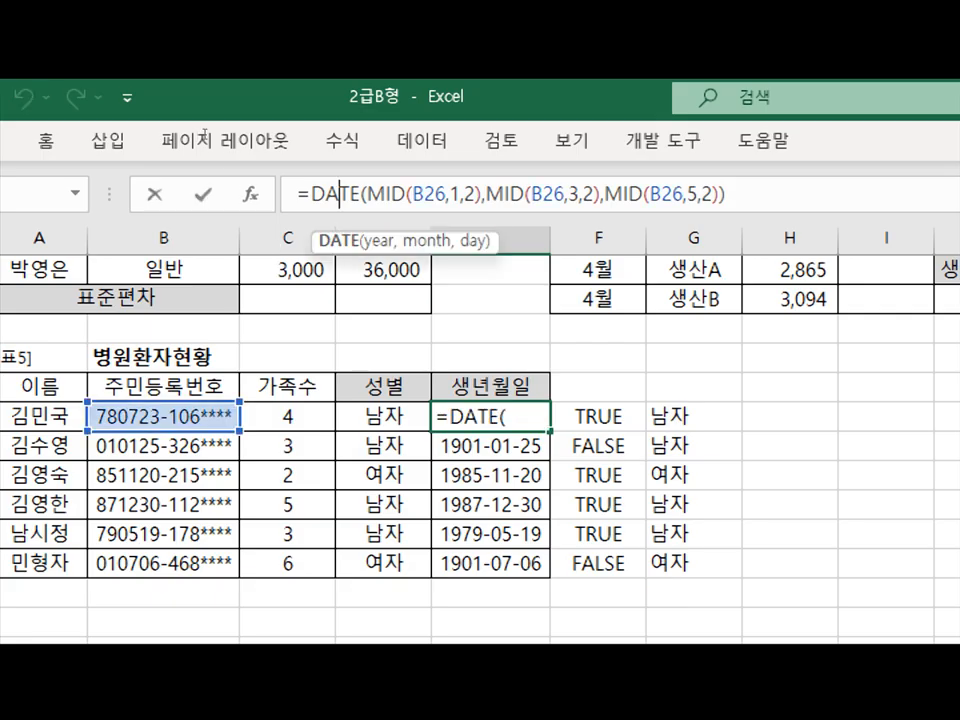
{"action": "left_click", "coordinate": [250, 194]}
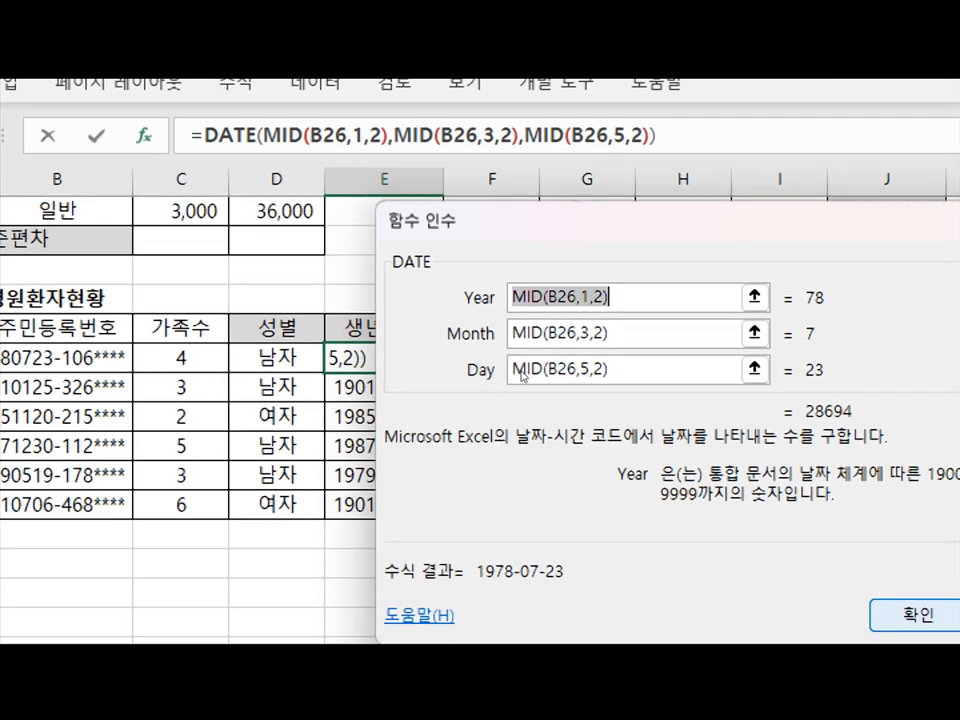
{"action": "key", "text": "Return"}
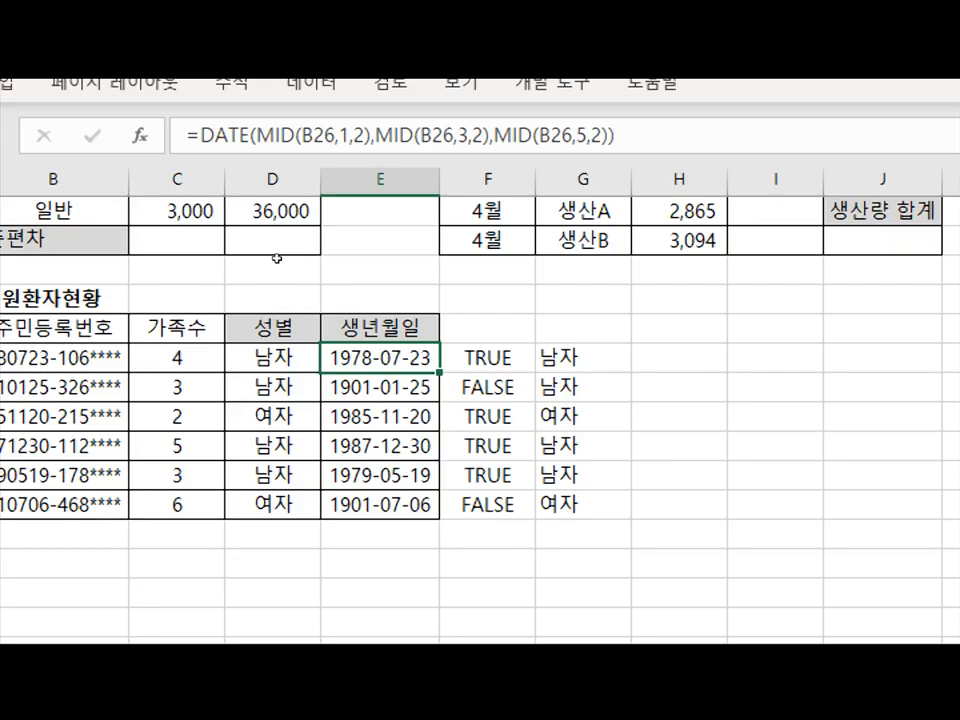
Wrap the MID comparison in F26 in an IF function that returns 19 when true and 20 when false
{"action": "key", "text": "Right"}
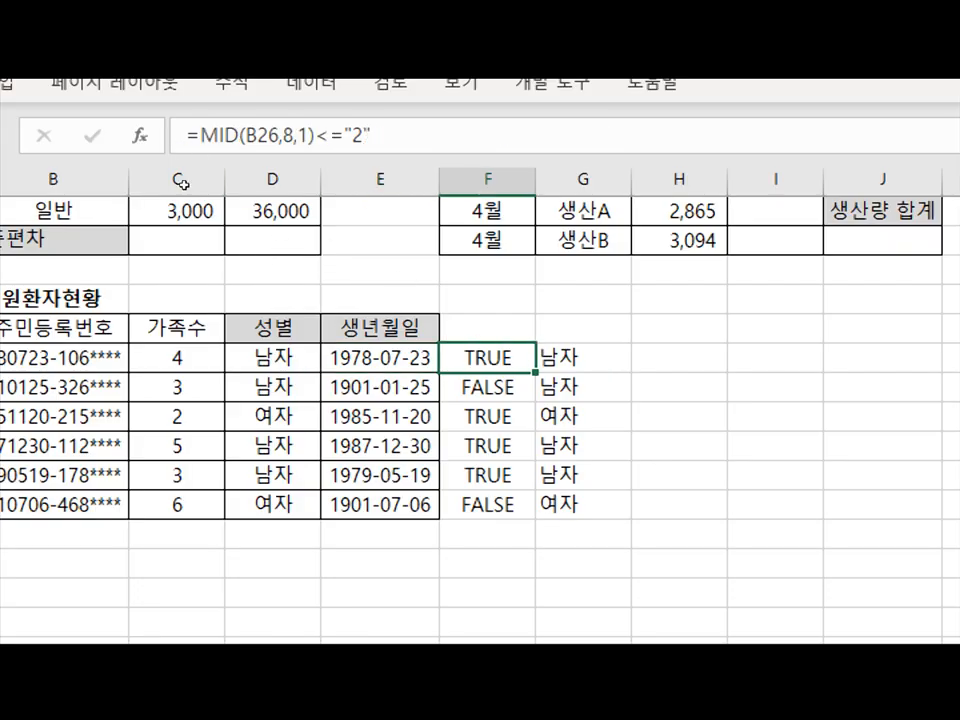
{"action": "left_click", "coordinate": [193, 135]}
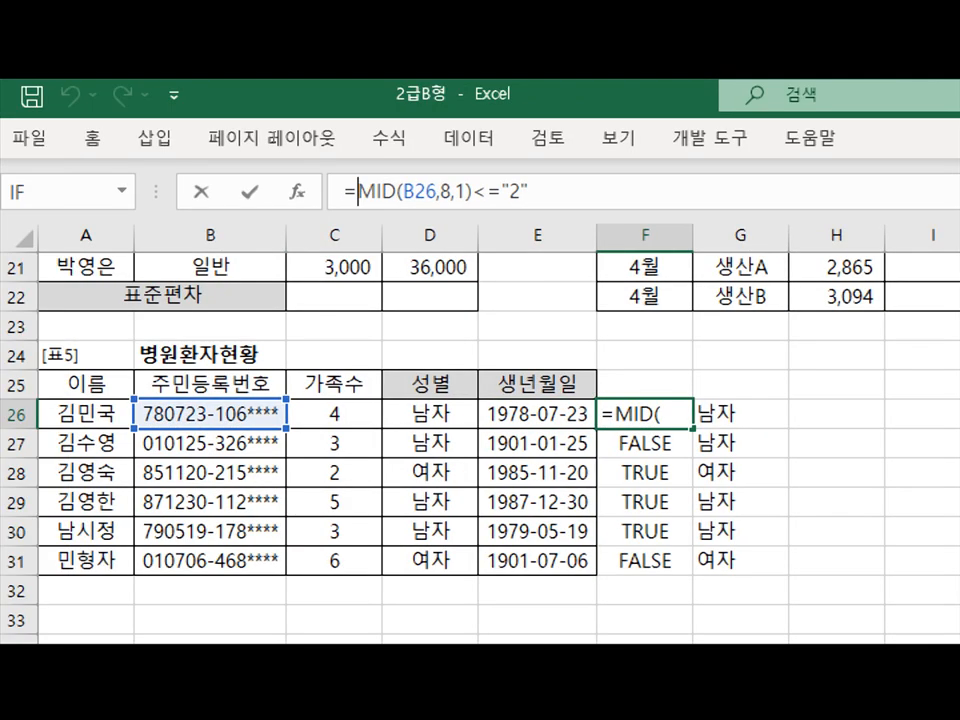
{"action": "type", "text": "if"}
{"action": "key", "text": "Tab"}
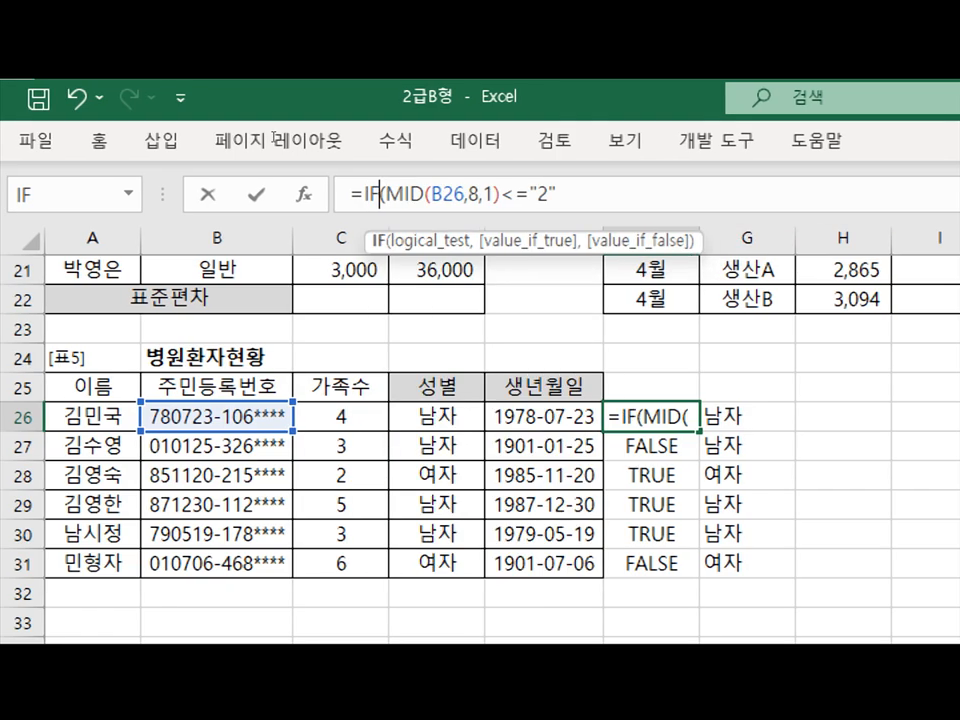
{"action": "key", "text": "ctrl+a"}
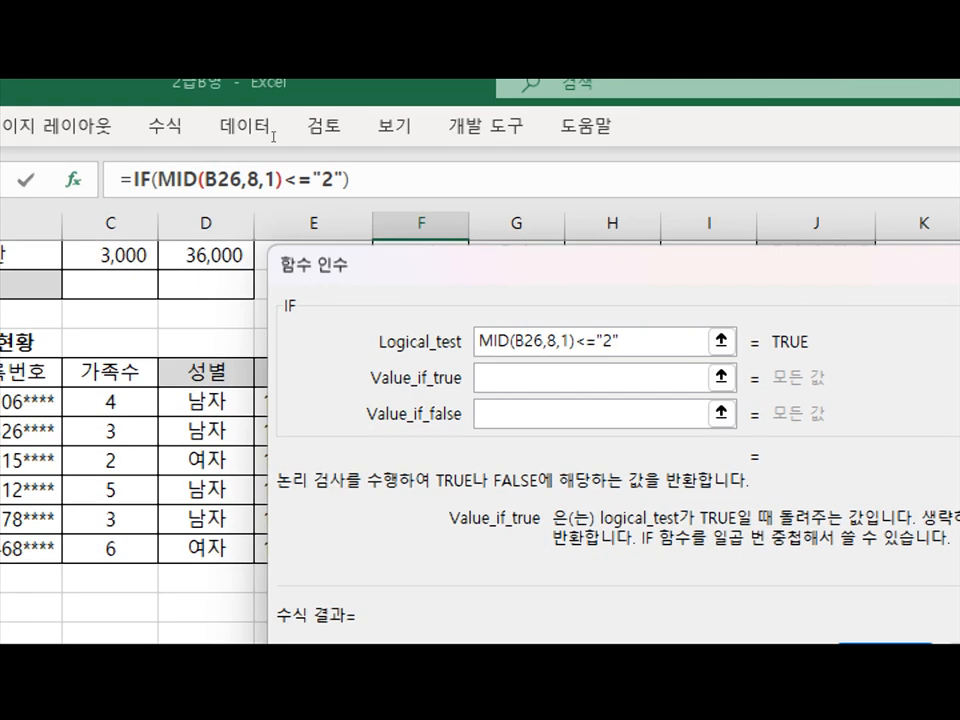
{"action": "type", "text": "+9"}
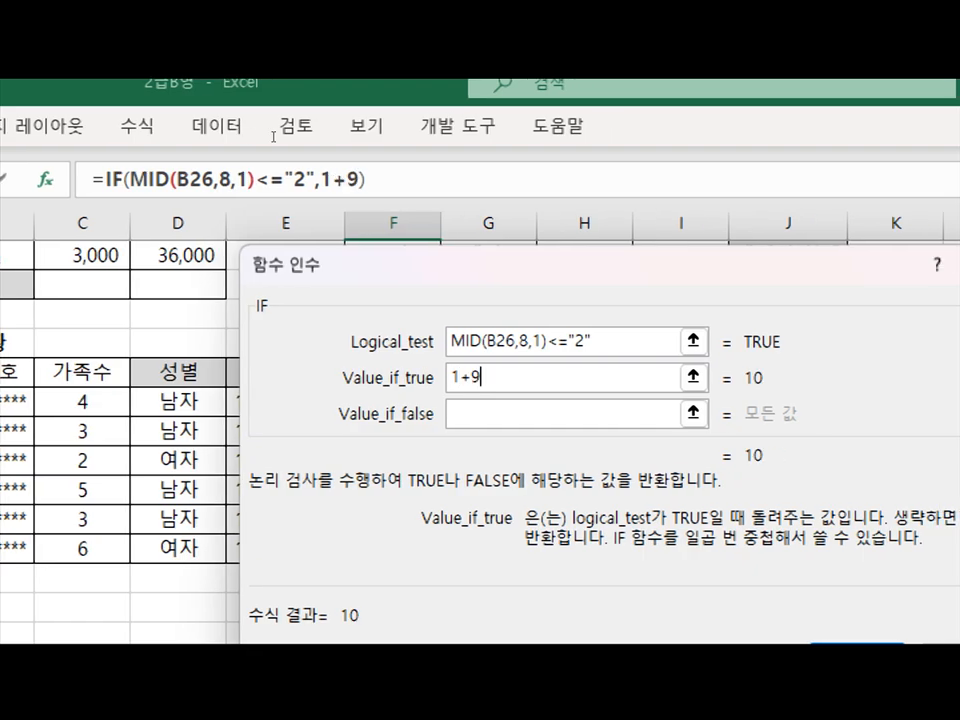
{"action": "key", "text": "BackSpace"}
{"action": "key", "text": "BackSpace"}
{"action": "type", "text": "9"}
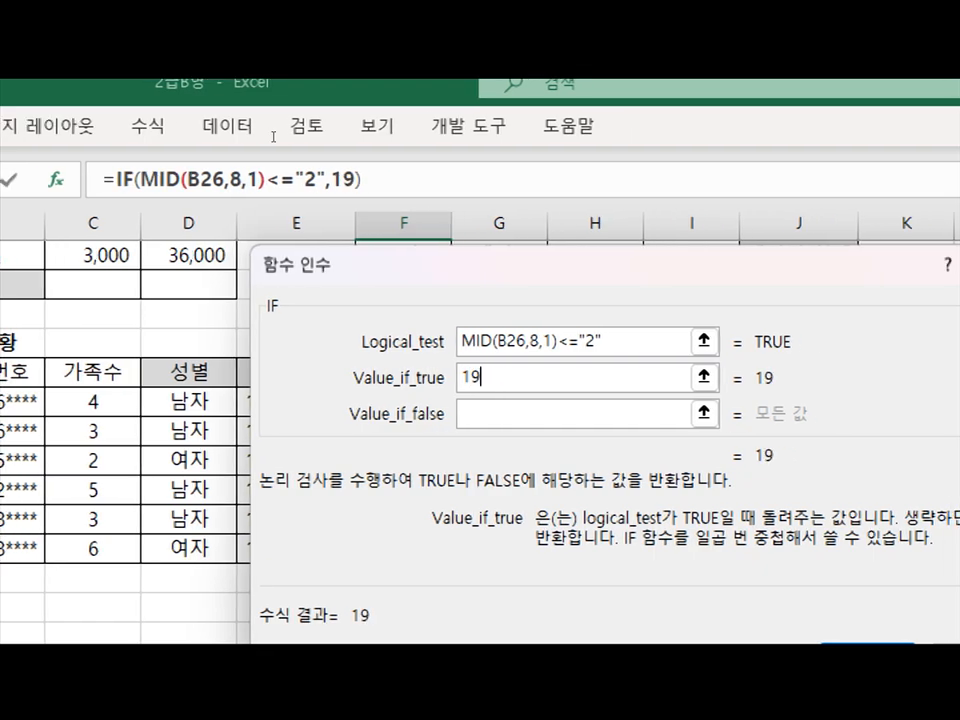
{"action": "key", "text": "Tab"}
{"action": "type", "text": "20"}
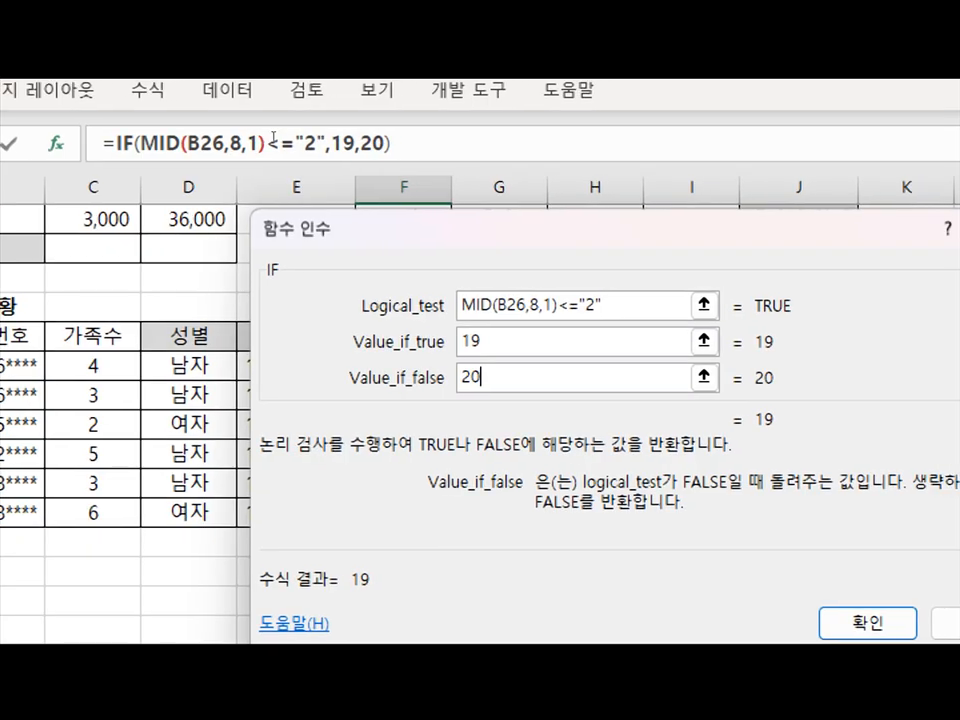
{"action": "key", "text": "Return"}
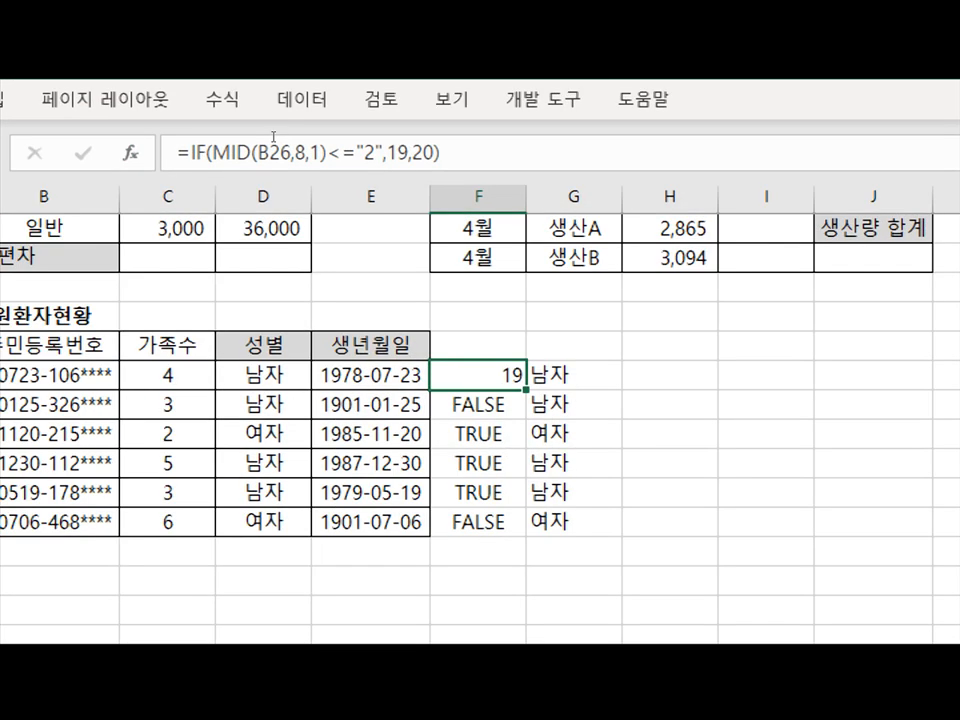
Copy F26's IF expression into E26's DATE formula, joining it with & in front of the year argument MID(B26,1,2)
{"action": "left_click_drag", "start_coordinate": [185, 133], "coordinate": [344, 132]}
{"action": "key", "text": "Return"}
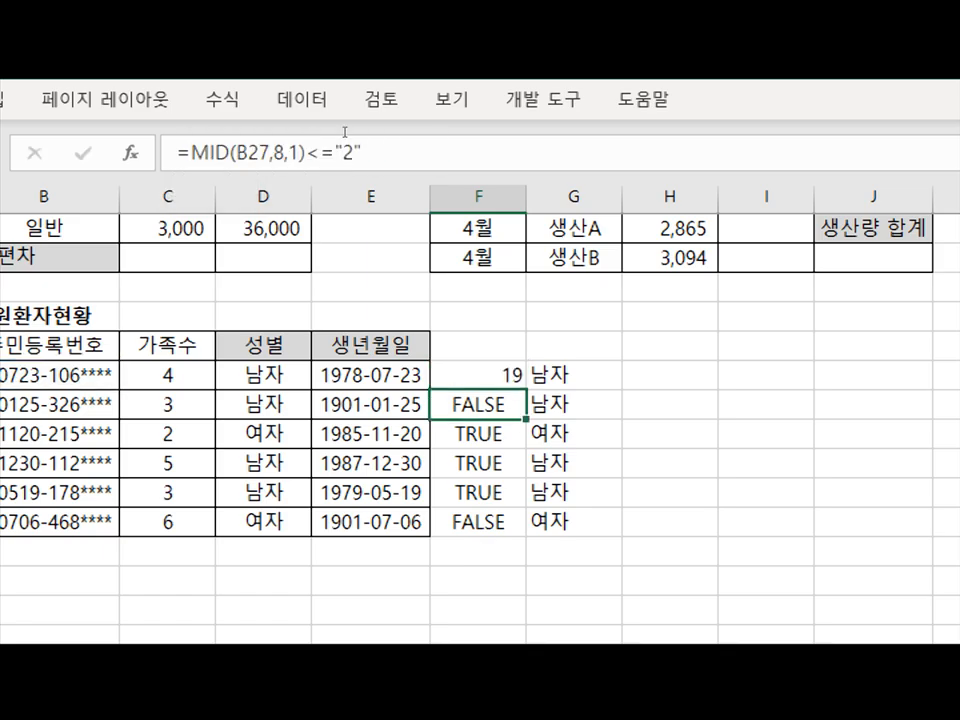
{"action": "key", "text": "Up"}
{"action": "key", "text": "Left"}
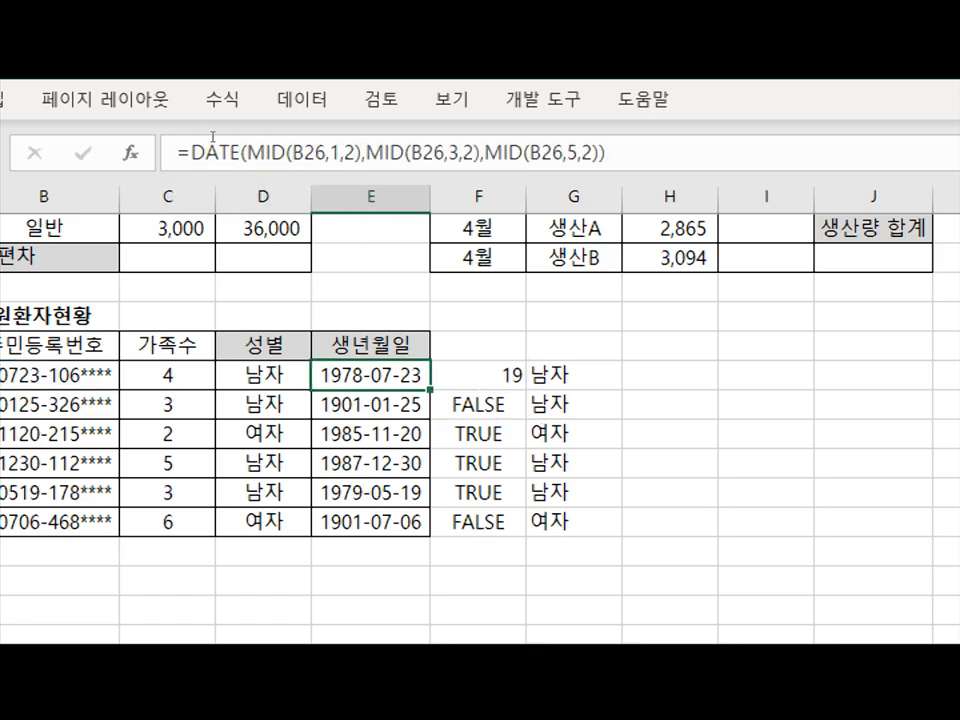
{"action": "left_click", "coordinate": [245, 153]}
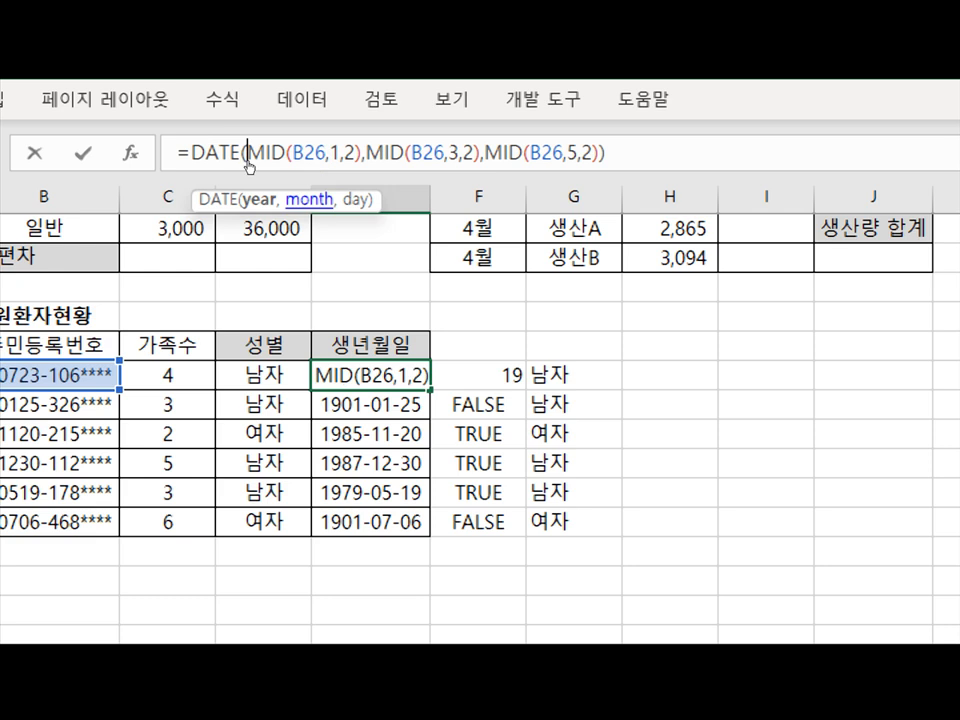
{"action": "type", "text": "IF(MID(B26,8,1)<=\"2\",19,20)"}
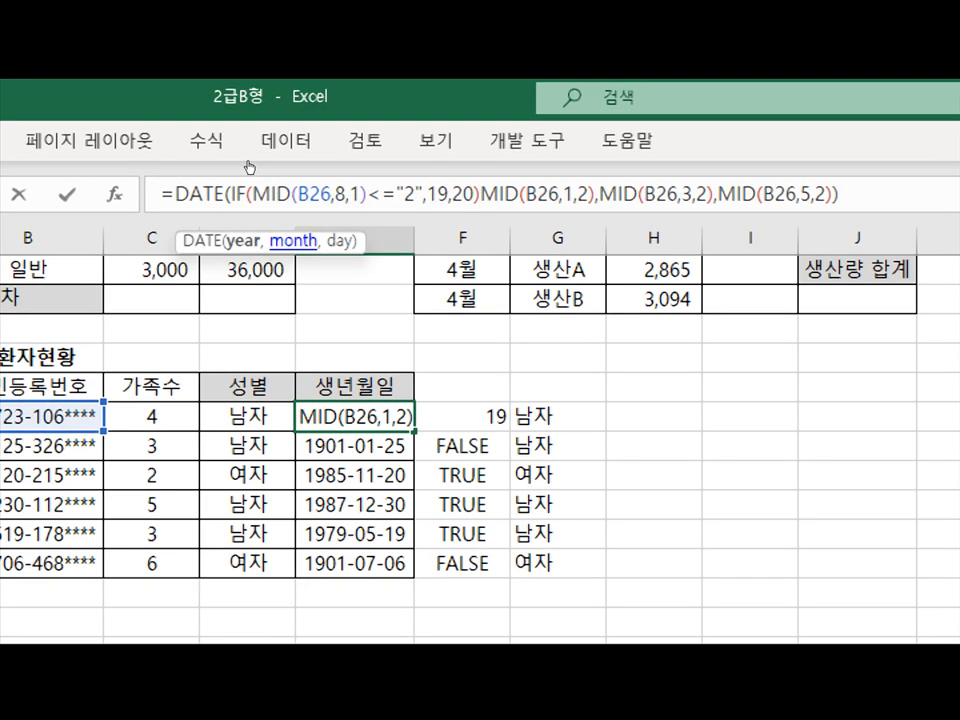
{"action": "type", "text": "&"}
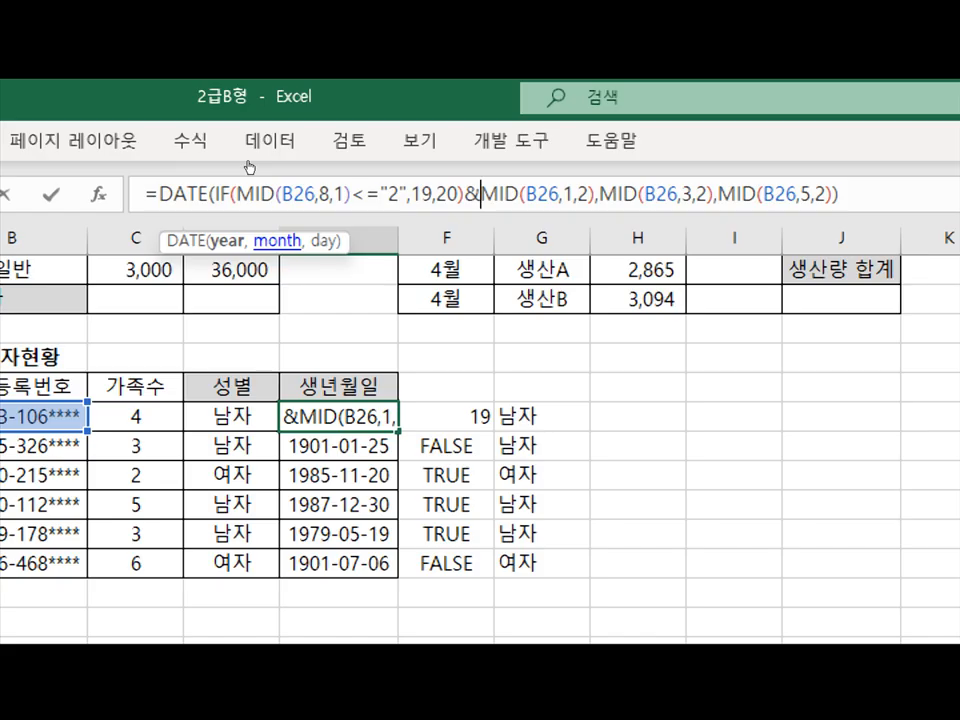
{"action": "key", "text": "Return"}
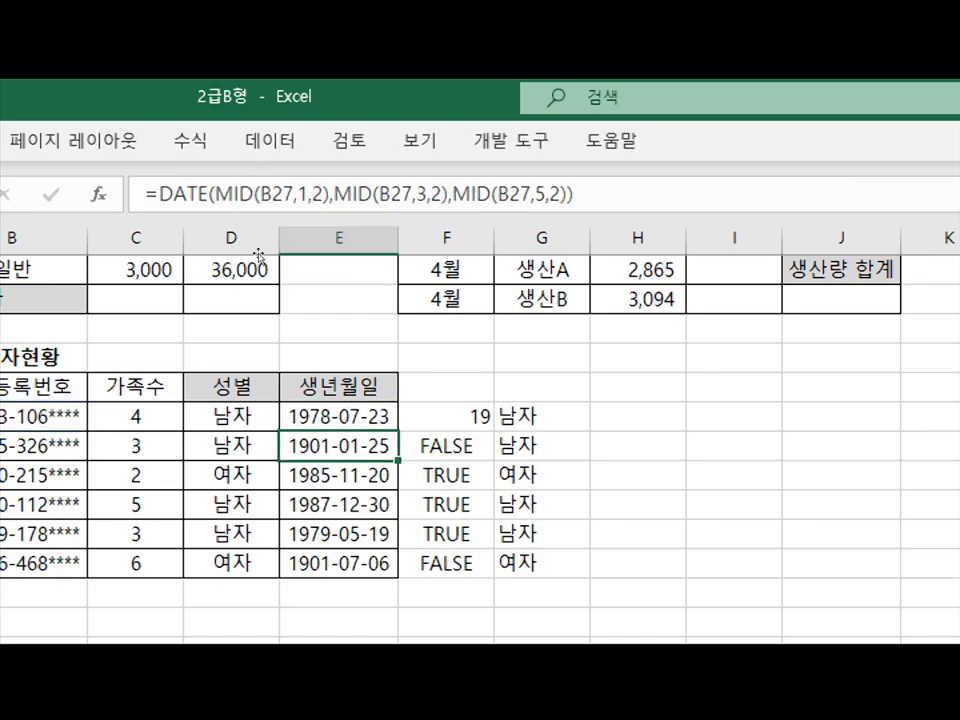
Clear E26:F31 and enter a MID formula in E26 extracting 1 character of B26 from position 8
{"action": "left_click_drag", "start_coordinate": [338, 416], "coordinate": [446, 563]}
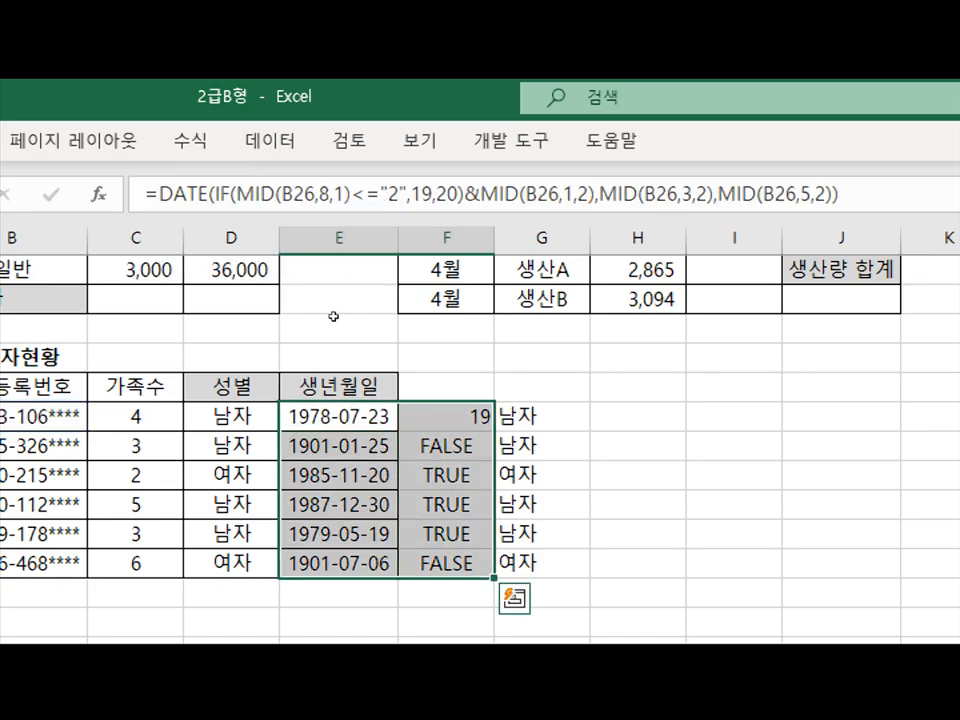
{"action": "key", "text": "Delete"}
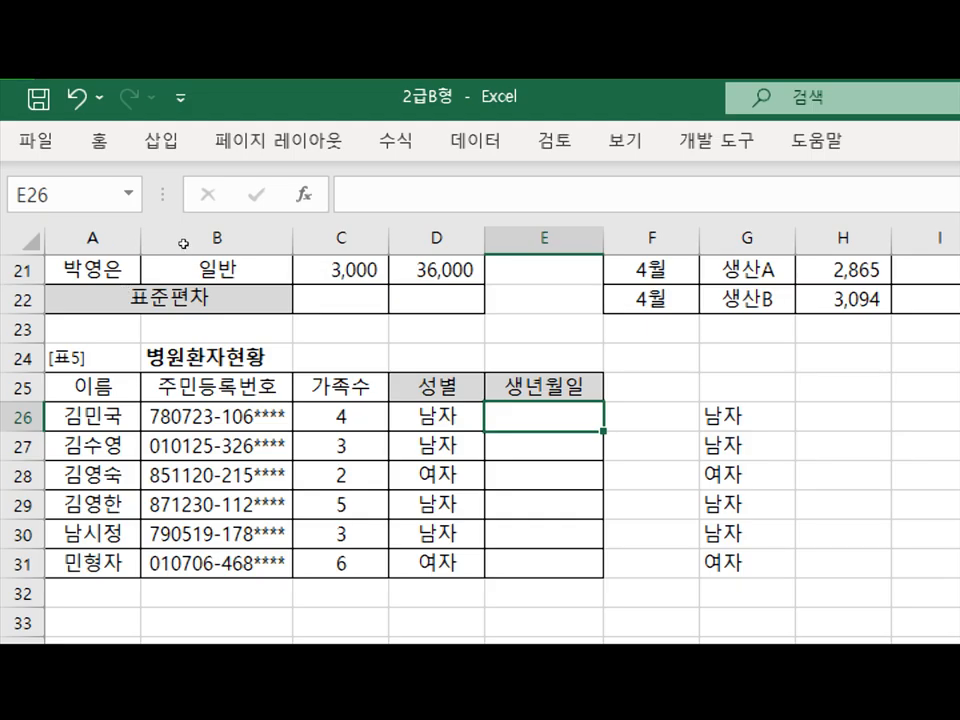
{"action": "key", "text": "F2"}
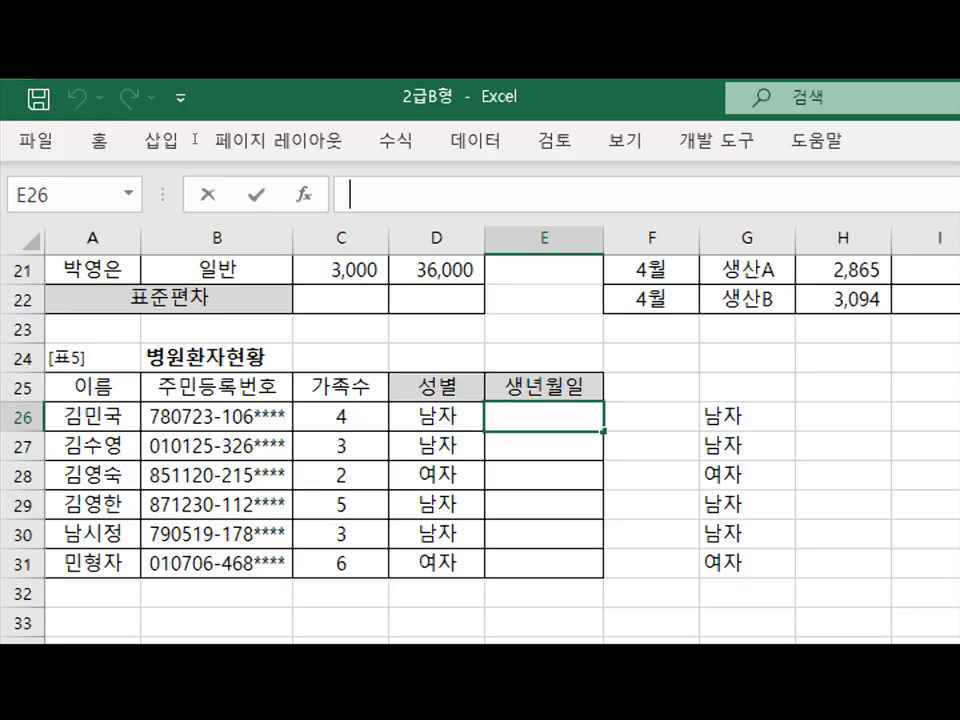
{"action": "type", "text": "=mi"}
{"action": "key", "text": "Tab"}
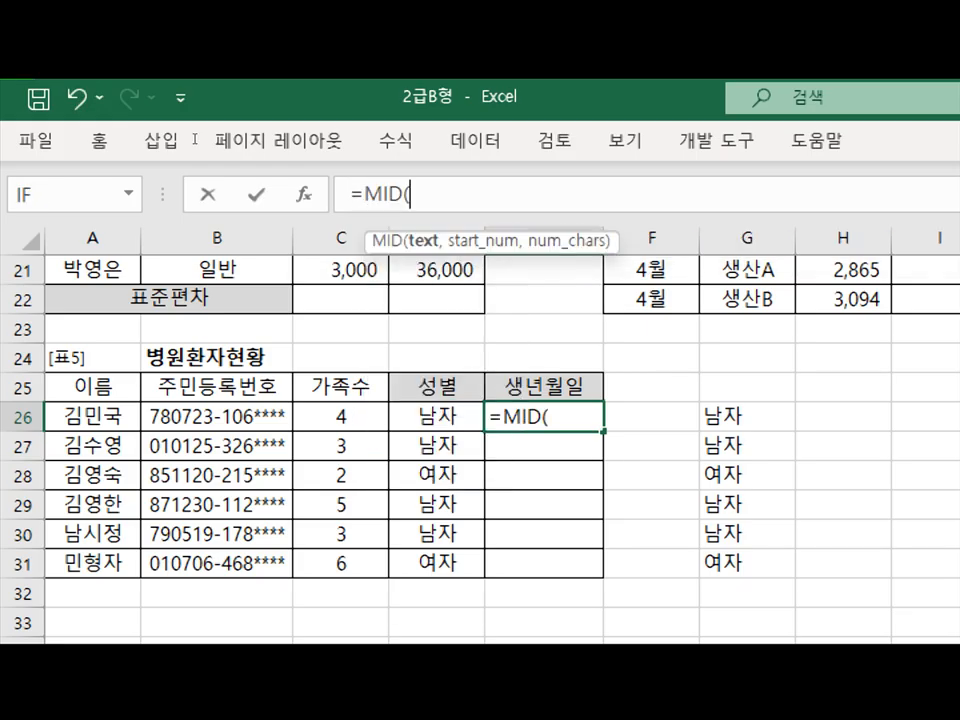
{"action": "key", "text": "Left"}
{"action": "key", "text": "Left"}
{"action": "key", "text": "Left"}
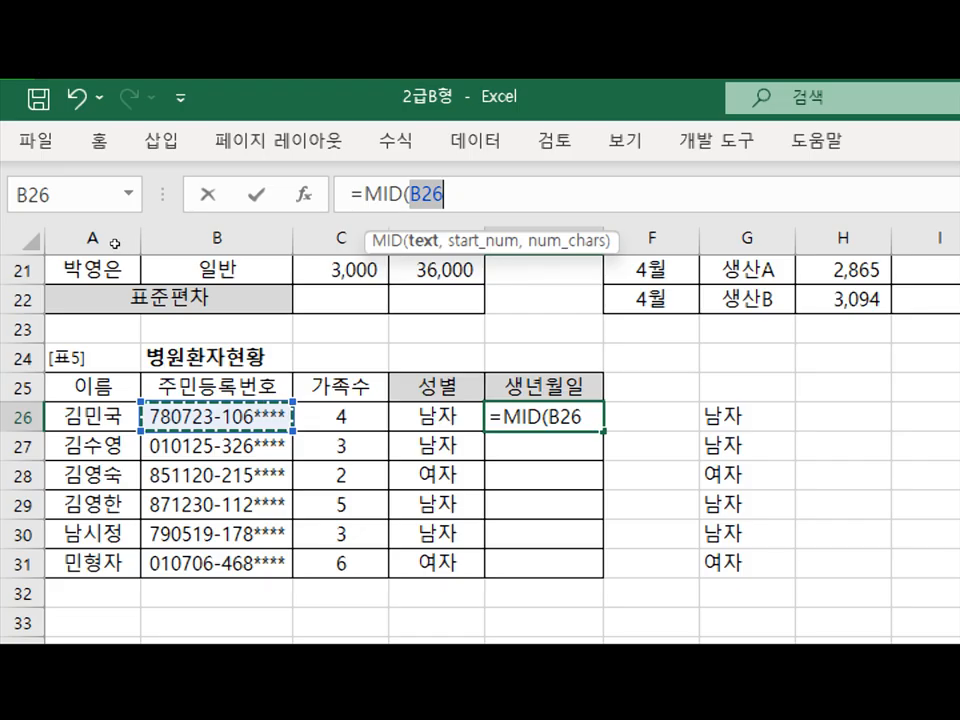
{"action": "key", "text": "ctrl+a"}
{"action": "key", "text": "Tab"}
{"action": "type", "text": "81"}
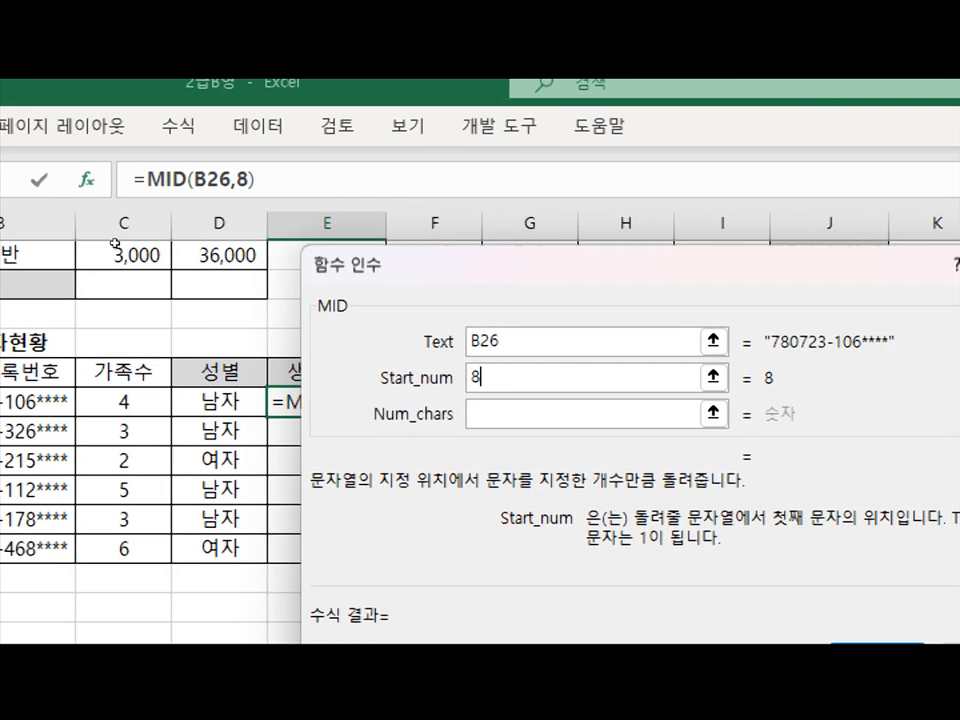
{"action": "key", "text": "Tab"}
{"action": "key", "text": "shift+Tab"}
{"action": "key", "text": "Right"}
{"action": "key", "text": "BackSpace"}
{"action": "key", "text": "Tab"}
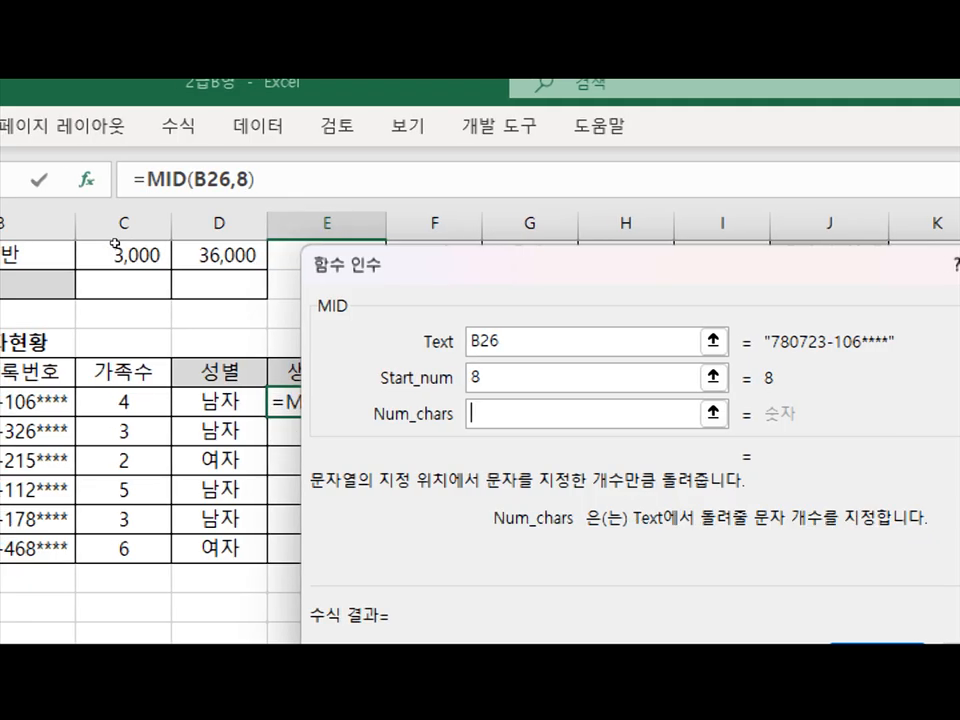
{"action": "type", "text": "1"}
{"action": "key", "text": "Return"}
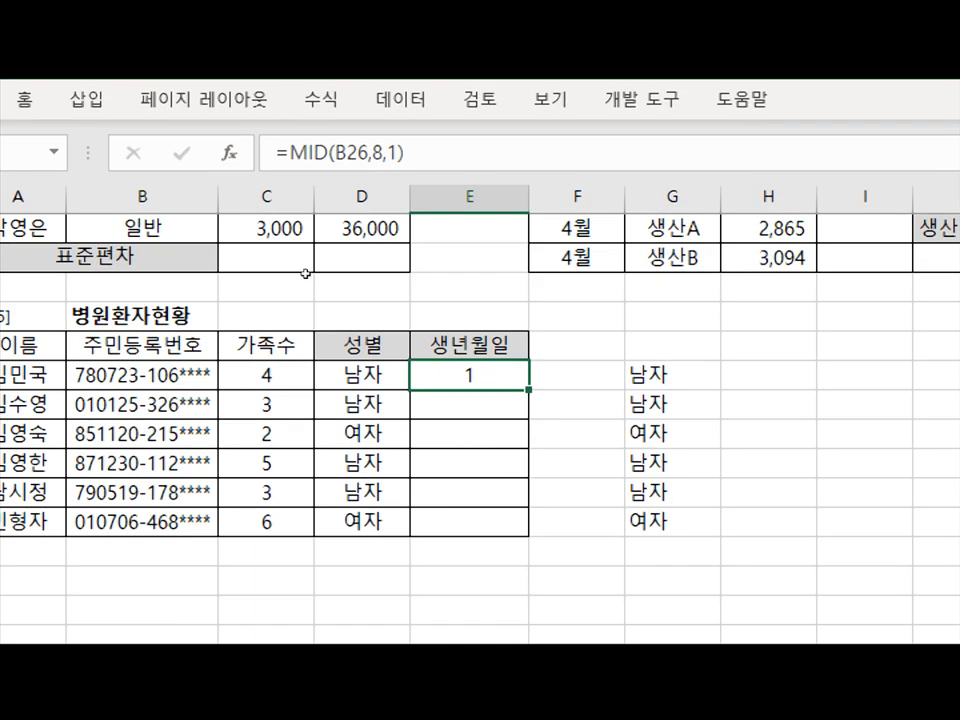
Fill the MID formula in E26 down to E31
{"action": "key", "text": "shift+Down"}
{"action": "key", "text": "shift+Down"}
{"action": "key", "text": "shift+Down"}
{"action": "key", "text": "shift+Down"}
{"action": "left_click_drag", "start_coordinate": [304, 322], "coordinate": [302, 323]}
Append the comparison <="2" to the MID formula in E26 and apply it to E26:E31
{"action": "left_click", "coordinate": [287, 138]}
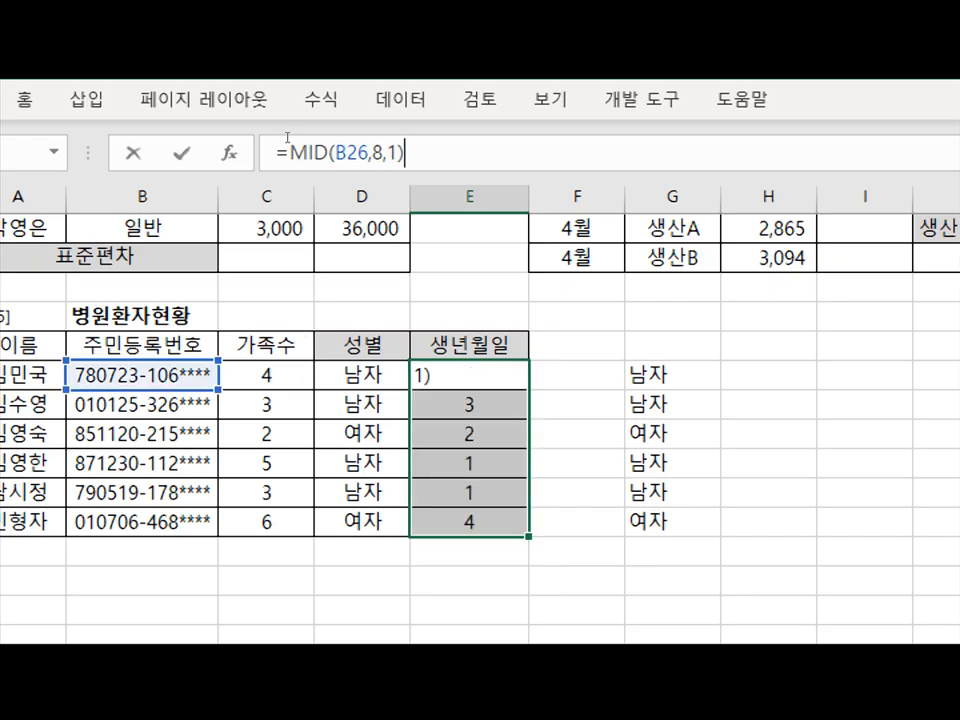
{"action": "type", "text": "<=\""}
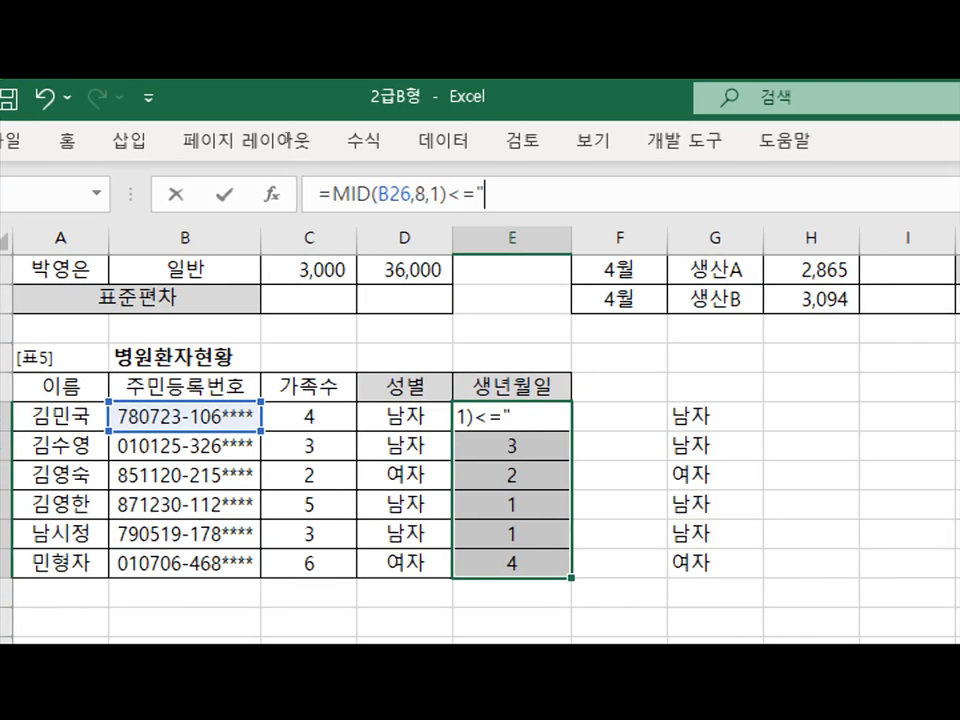
{"action": "type", "text": "2\""}
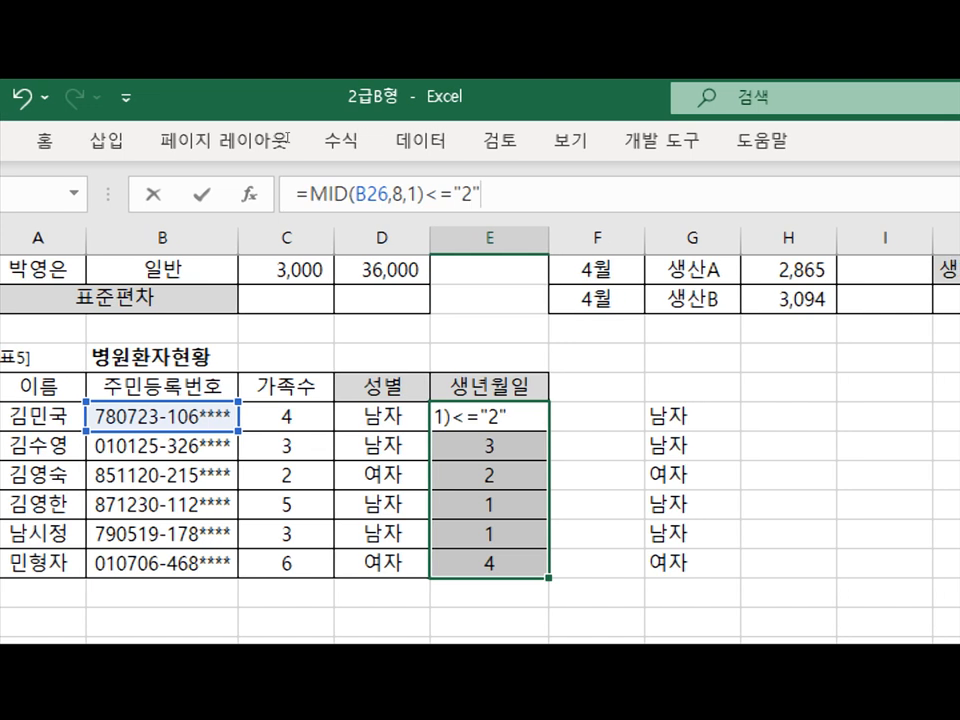
{"action": "key", "text": "Return"}
{"action": "key", "text": "ctrl+d"}
{"action": "key", "text": "shift+Return"}
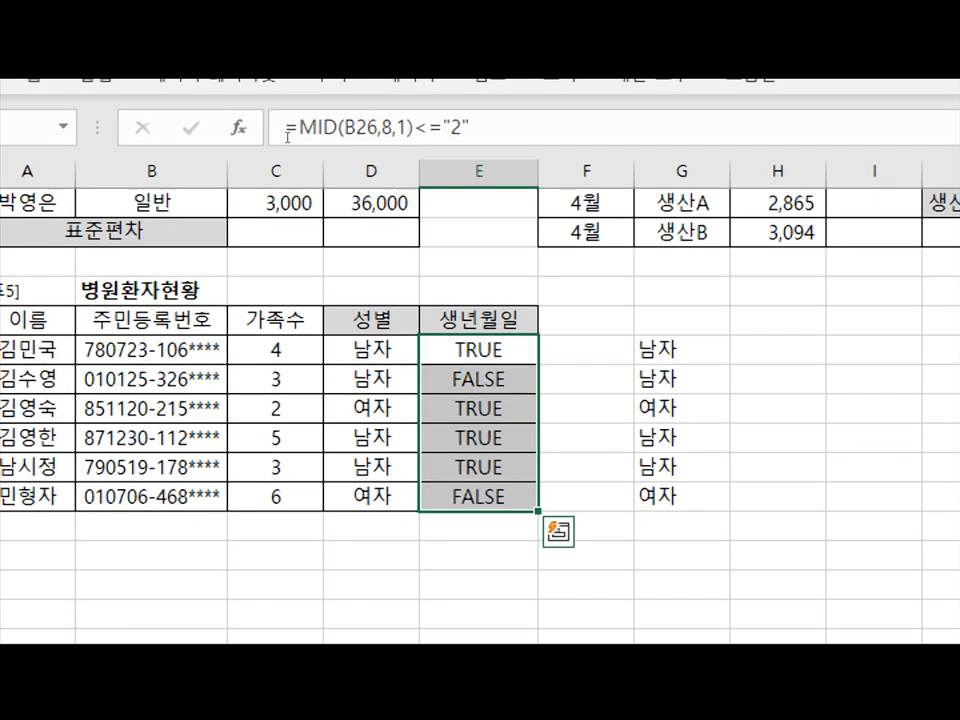
Wrap the MID comparison in an IF function returning 19 if true and 20 if false, and apply it to E26:E31
{"action": "key", "text": "F2"}
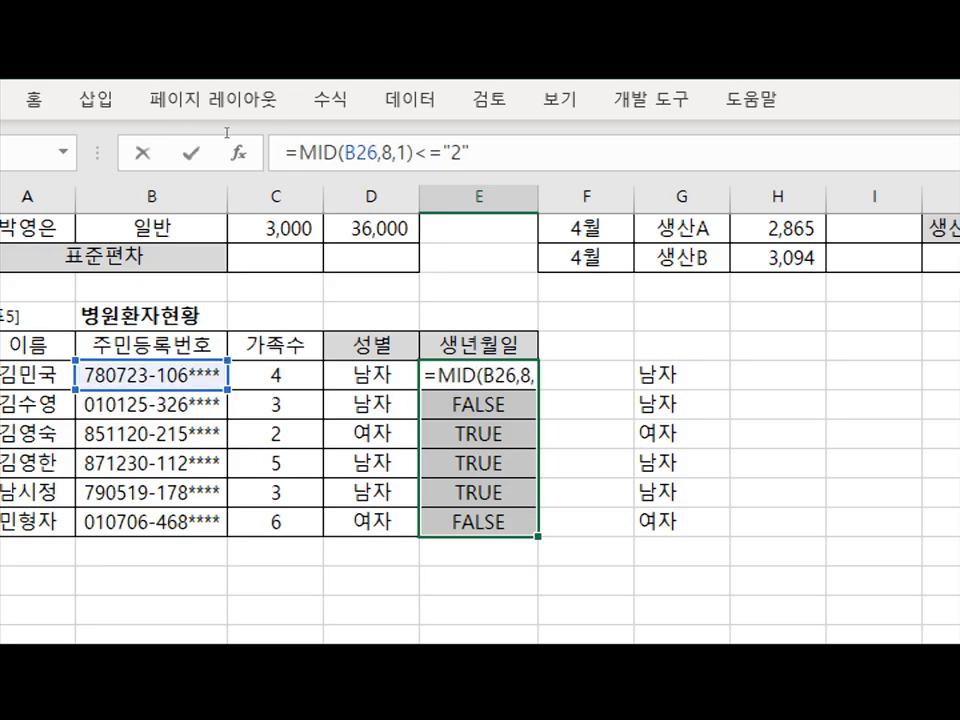
{"action": "type", "text": "If"}
{"action": "key", "text": "Tab"}
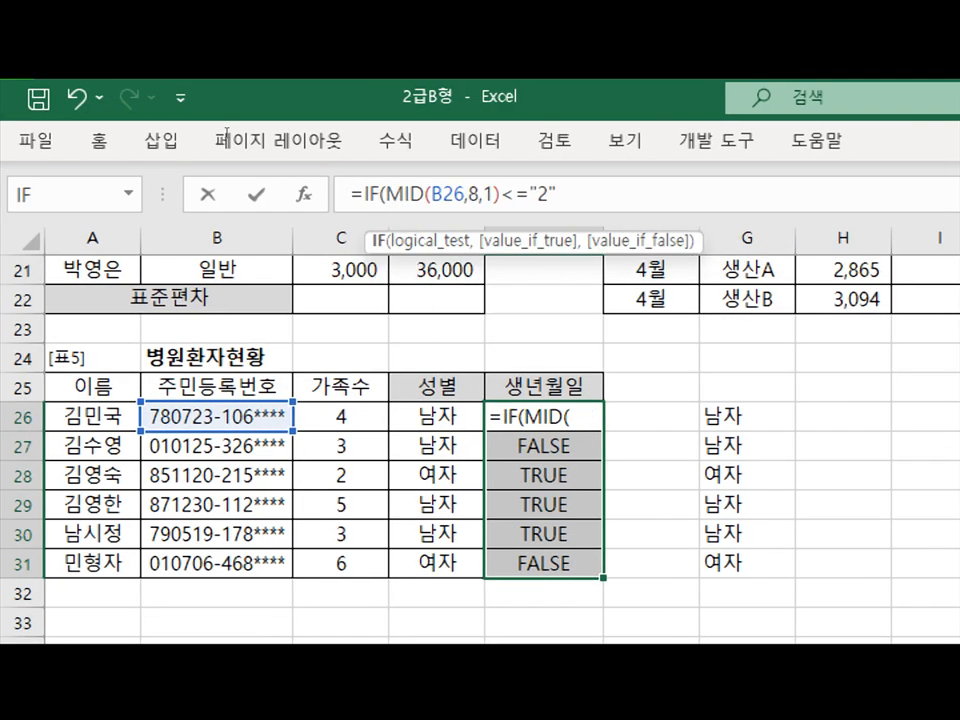
{"action": "key", "text": "ctrl+a"}
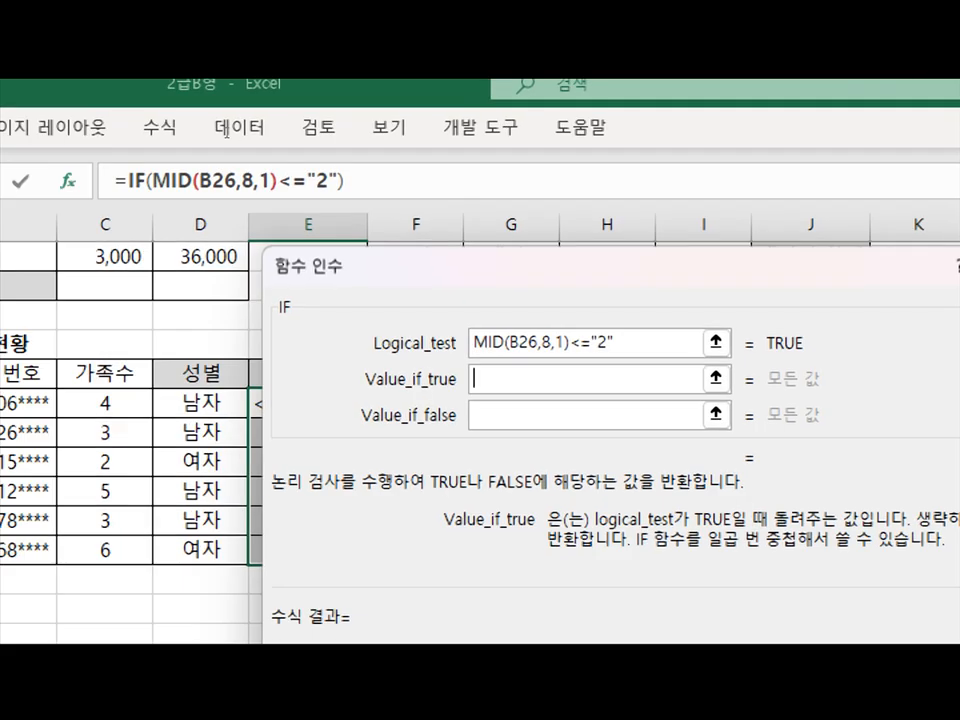
{"action": "type", "text": "19"}
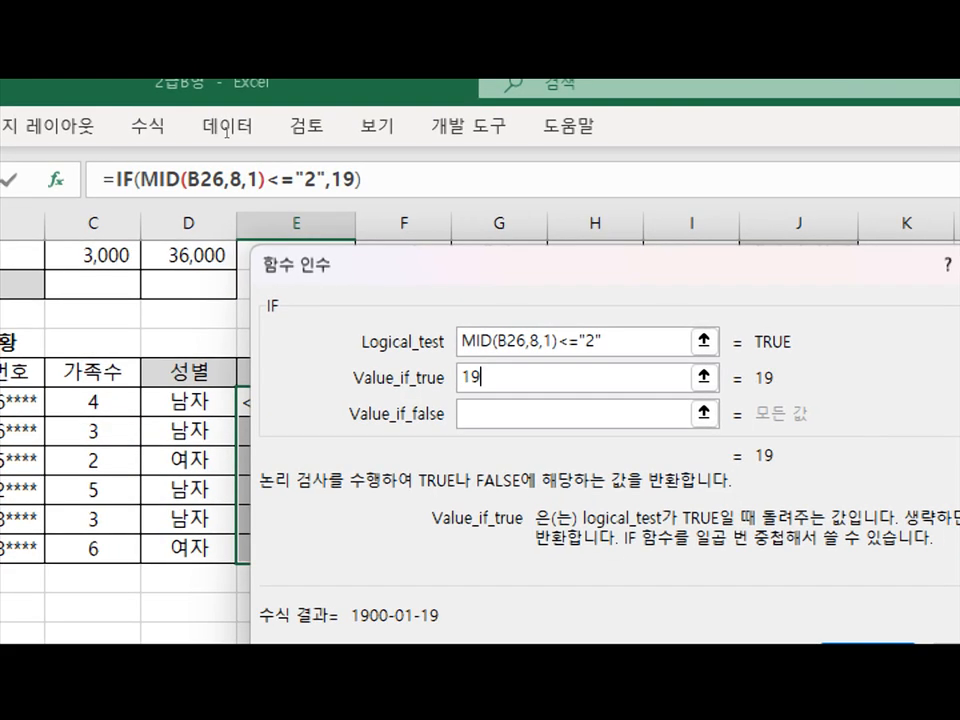
{"action": "key", "text": "Tab"}
{"action": "type", "text": "20"}
{"action": "key", "text": "Return"}
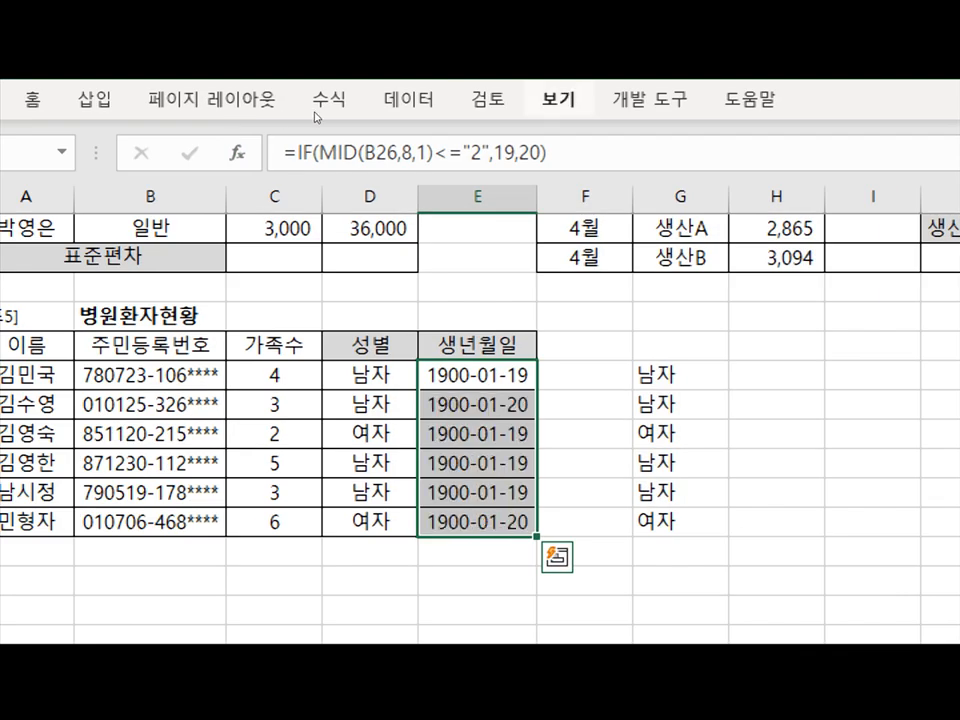
Append &MID(B26,1,2) to the century formula in E26 and apply it to E26:E31
{"action": "left_click", "coordinate": [337, 140]}
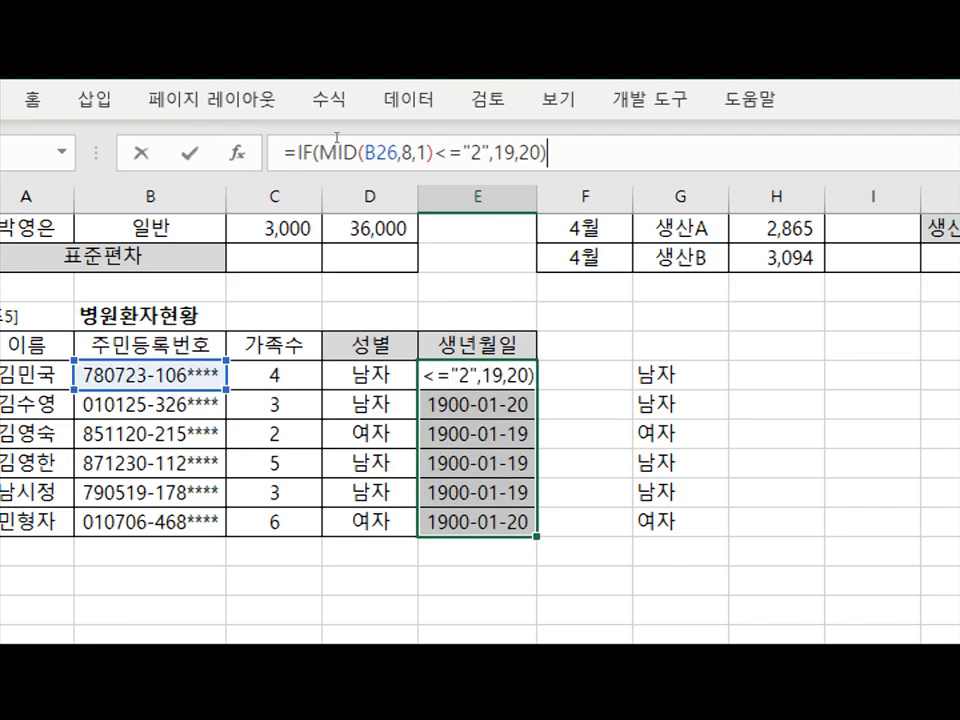
{"action": "type", "text": "&mi"}
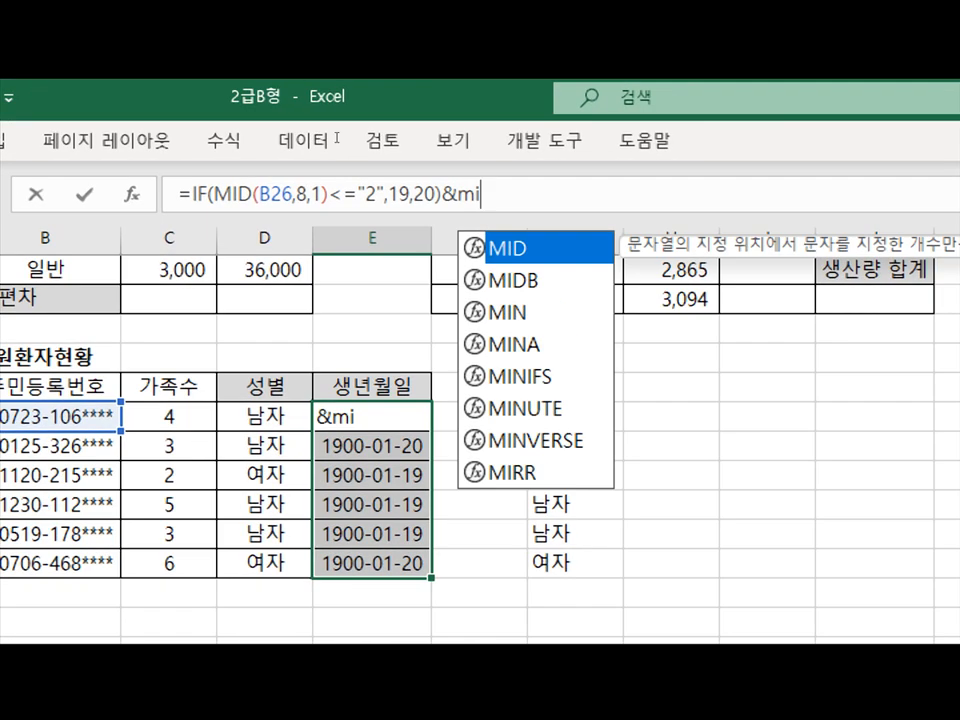
{"action": "key", "text": "Tab"}
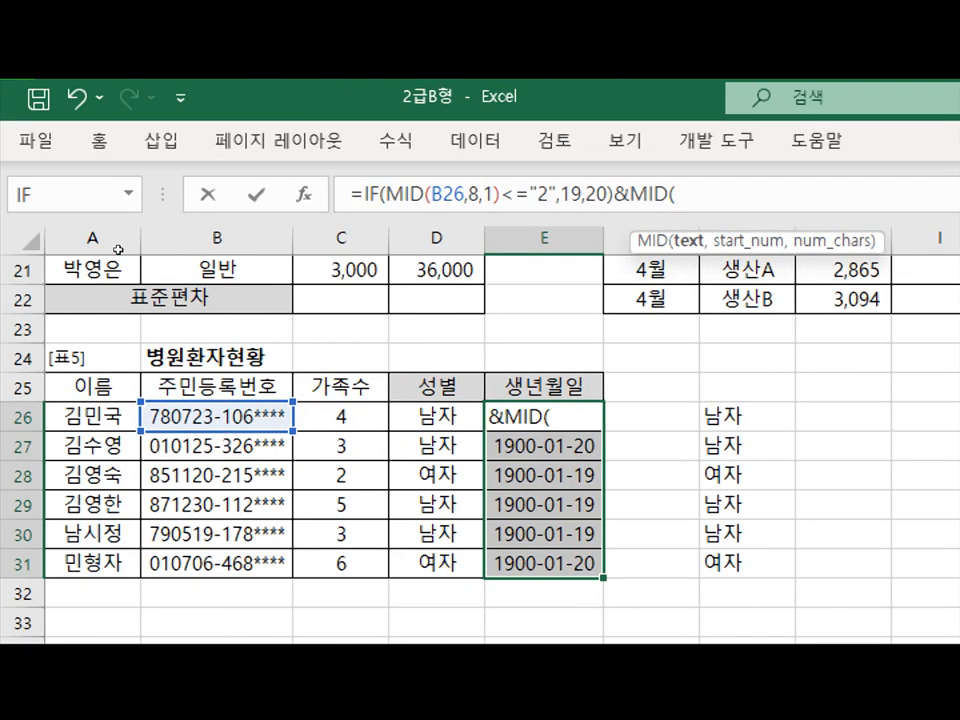
{"action": "left_click", "coordinate": [30, 417]}
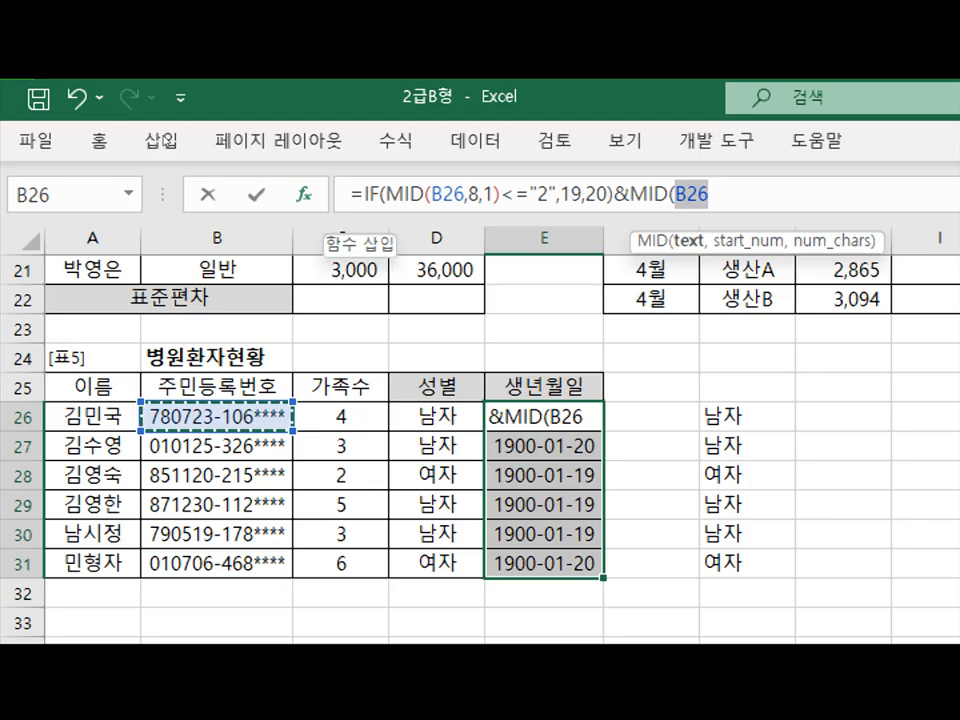
{"action": "left_click", "coordinate": [303, 194]}
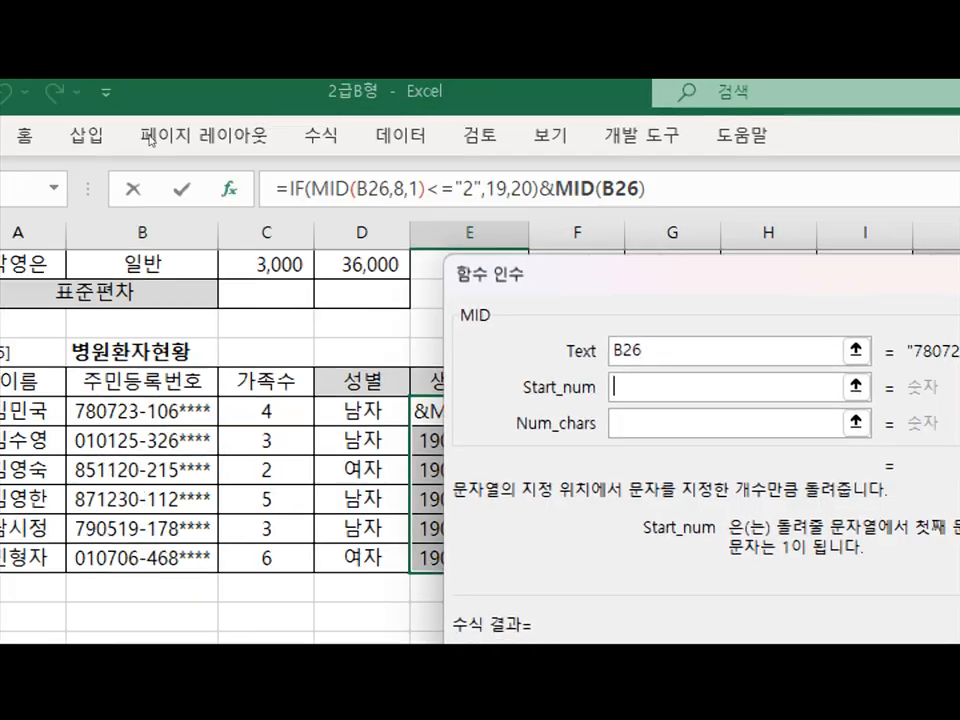
{"action": "type", "text": "1"}
{"action": "key", "text": "Tab"}
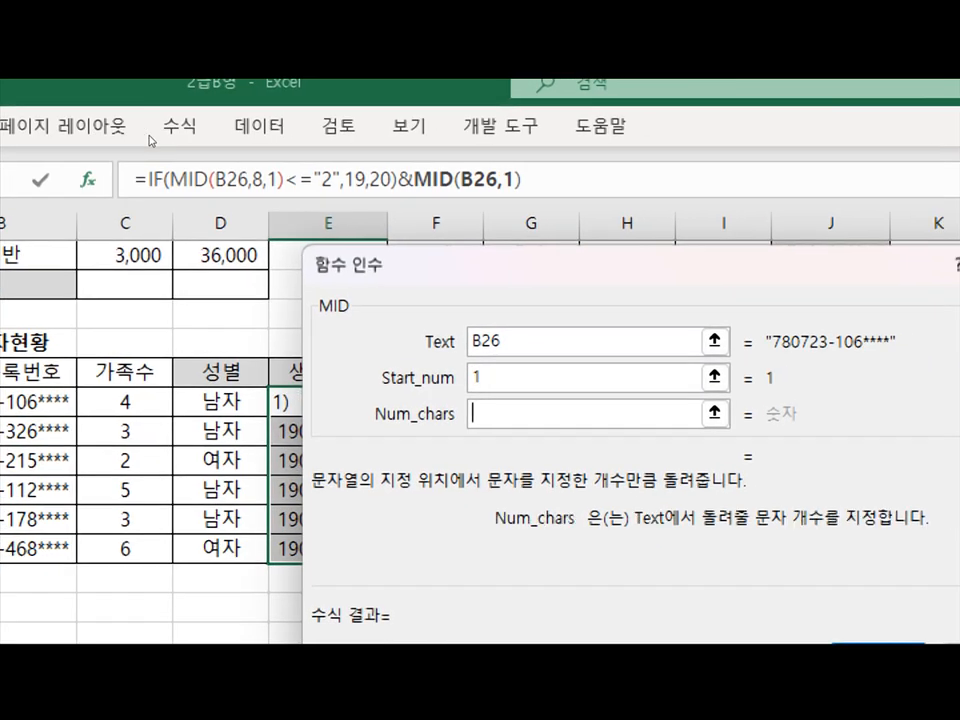
{"action": "type", "text": "2"}
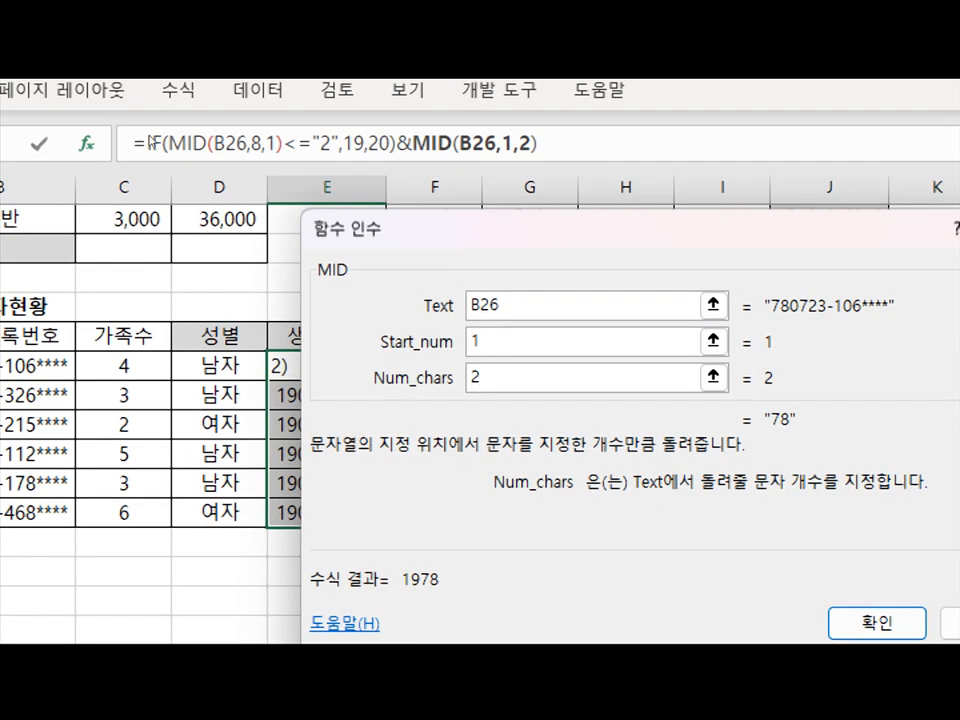
{"action": "key", "text": "Return"}
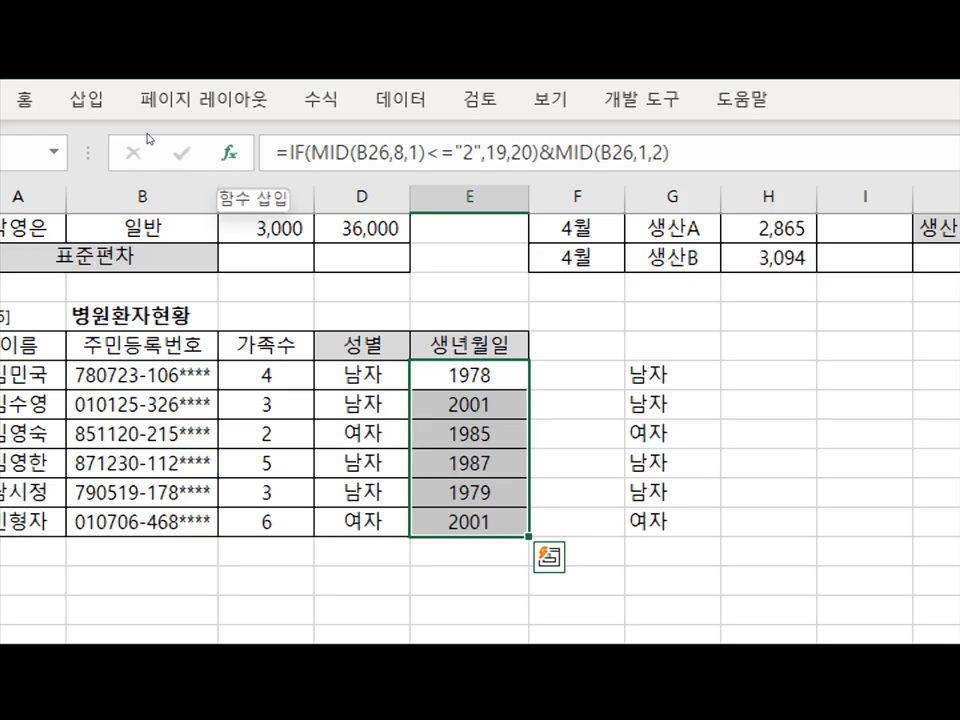
Wrap the E26 formula in a DATE function, using the existing expression as its year argument
{"action": "left_click", "coordinate": [285, 152]}
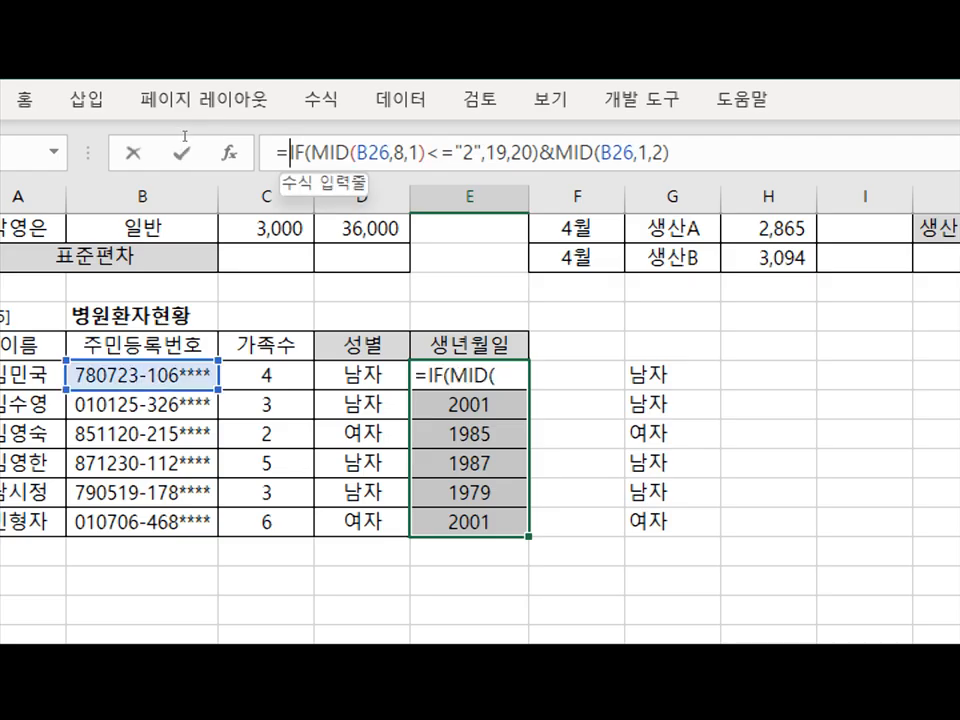
{"action": "type", "text": "da"}
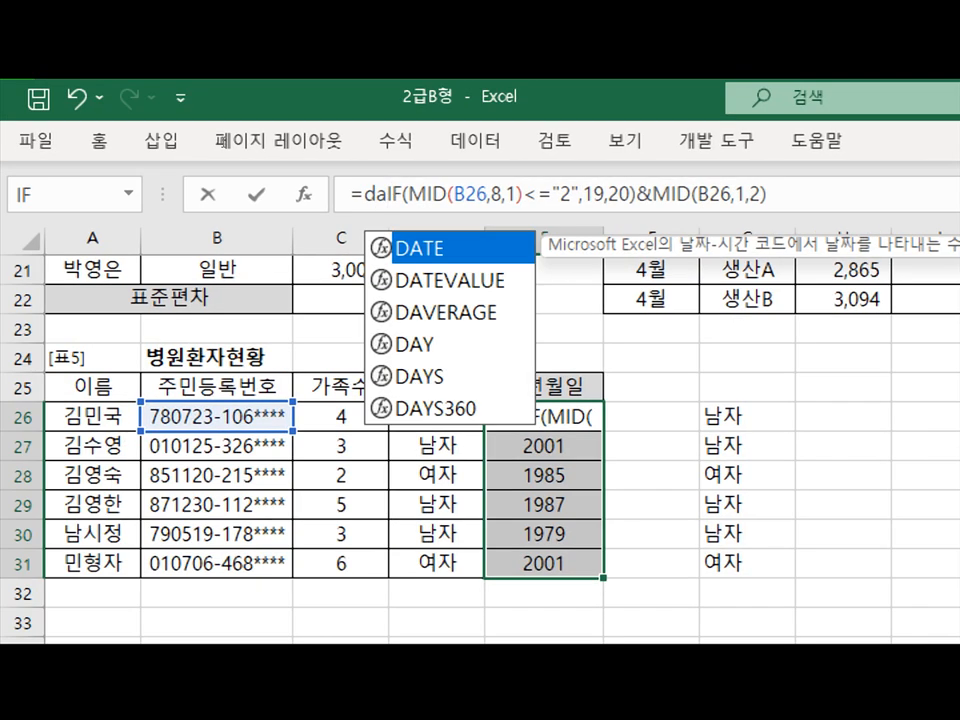
{"action": "key", "text": "Tab"}
{"action": "key", "text": "ctrl+a"}
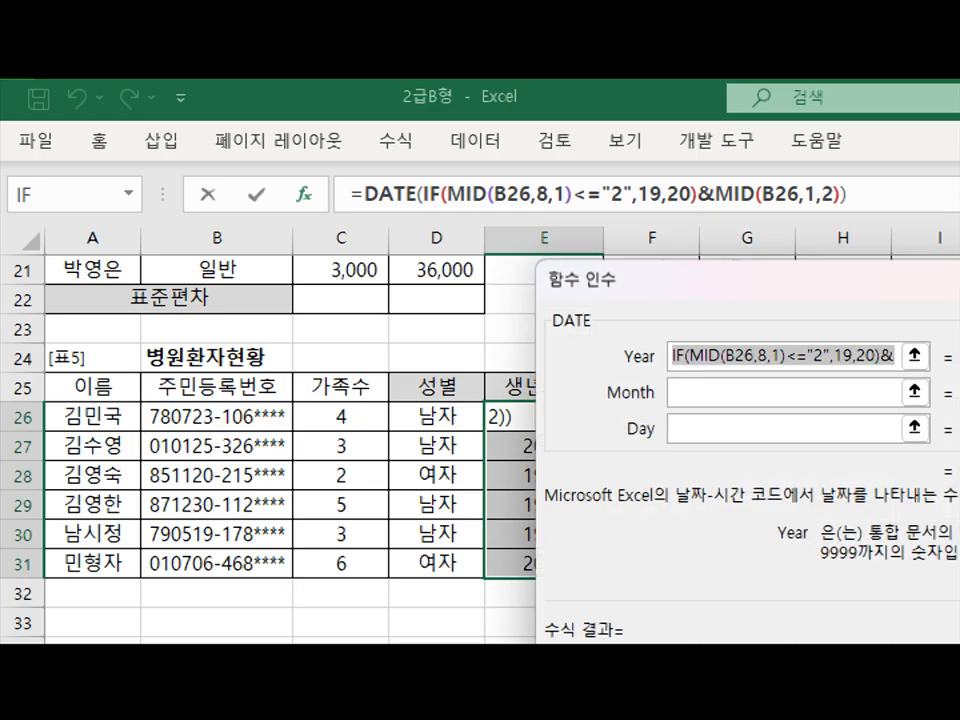
Reuse the MID(B26,1,2) part as the DATE function's month argument, changed to MID(B26,3,2)
{"action": "left_click_drag", "start_coordinate": [715, 194], "coordinate": [840, 194]}
{"action": "key", "text": "ctrl+c"}
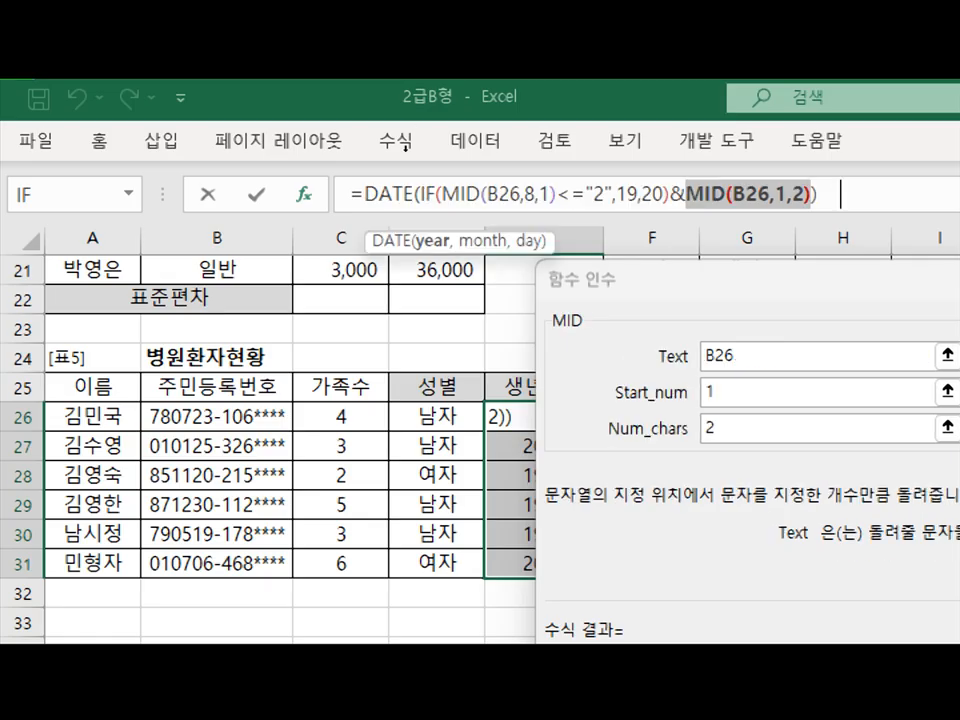
{"action": "left_click", "coordinate": [369, 194]}
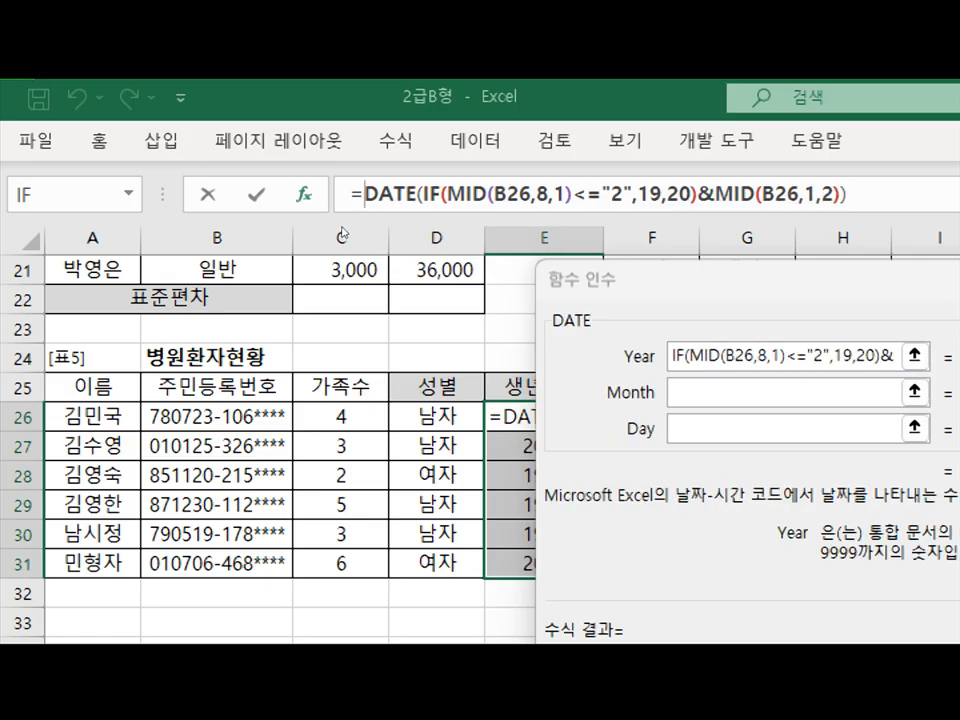
{"action": "left_click", "coordinate": [749, 392]}
{"action": "key", "text": "ctrl+v"}
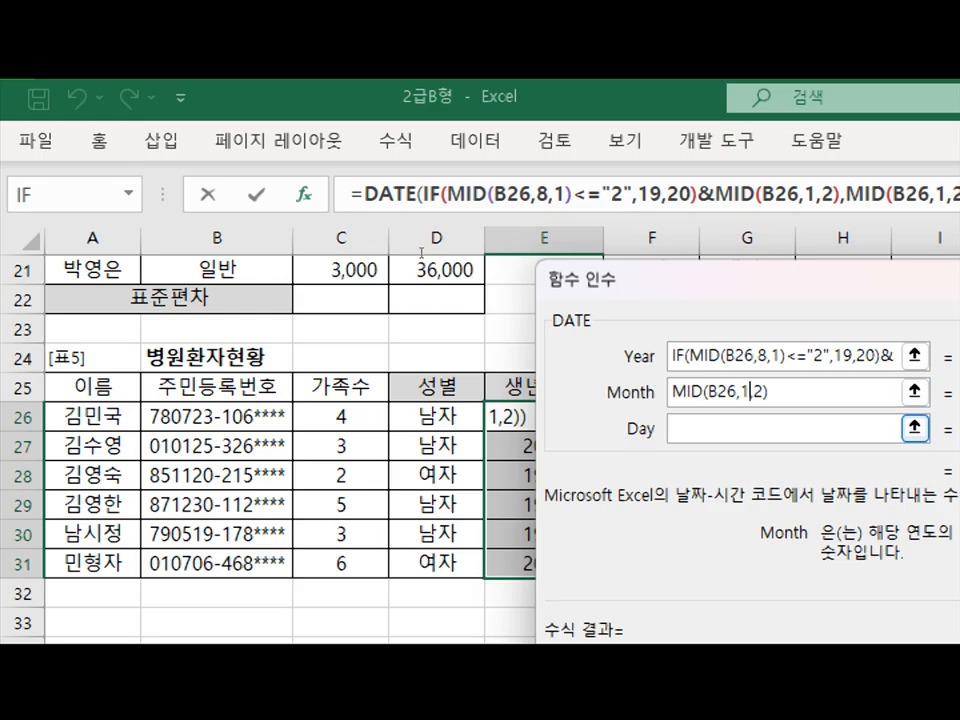
{"action": "key", "text": "BackSpace"}
{"action": "type", "text": "3"}
{"action": "key", "text": "Tab"}
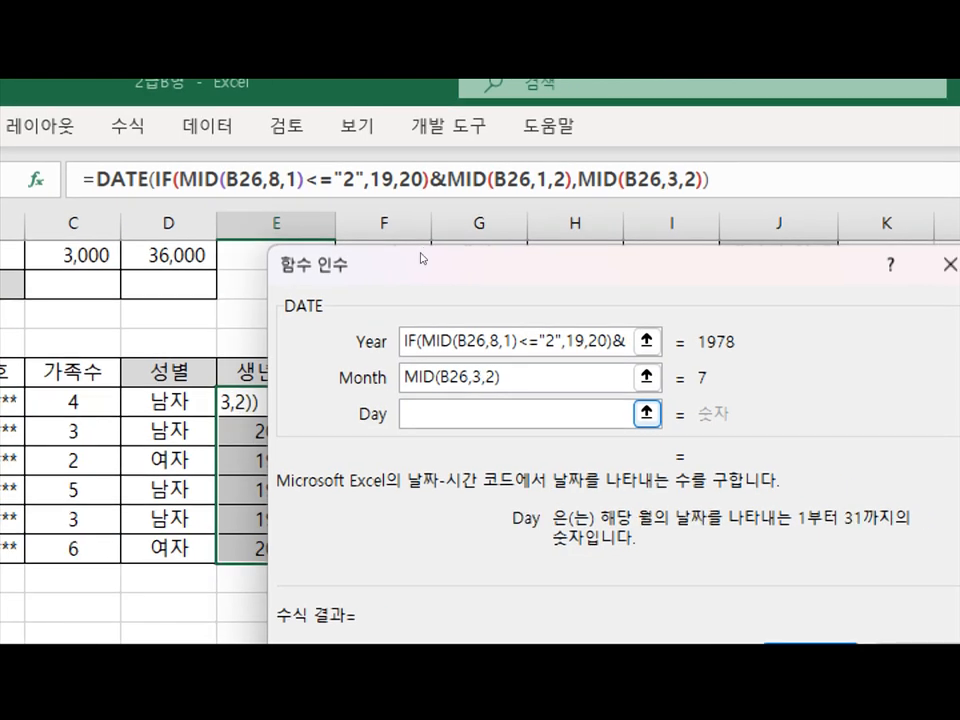
Set the DATE function's day argument to MID(B26,5,2) and apply the formula to E26:E31
{"action": "key", "text": "ctrl+v"}
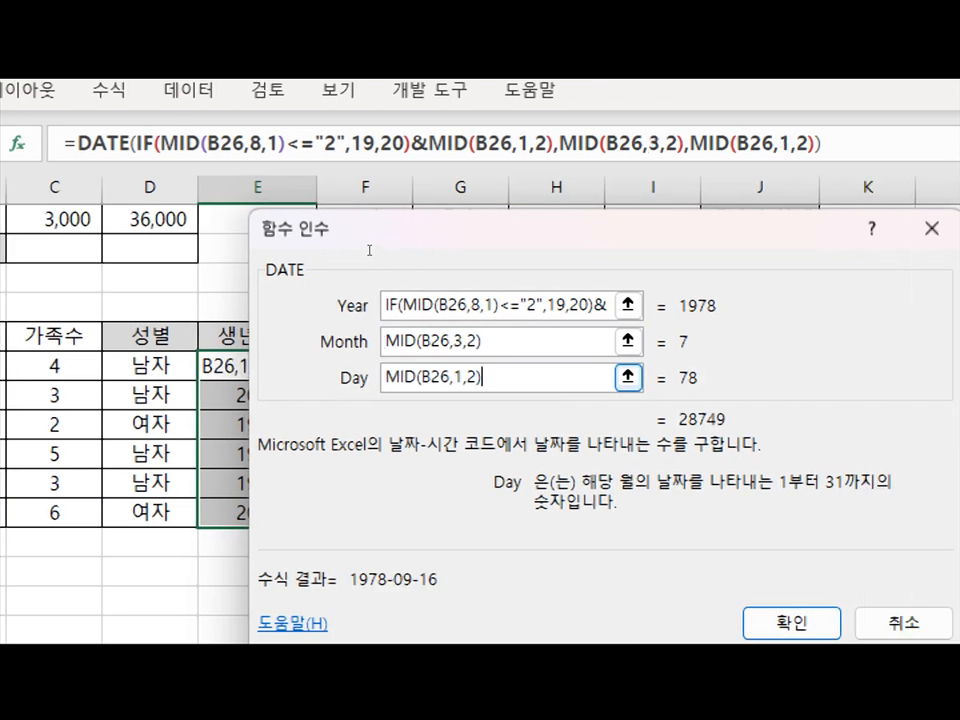
{"action": "key", "text": "Left"}
{"action": "key", "text": "Left"}
{"action": "key", "text": "Left"}
{"action": "key", "text": "Left"}
{"action": "key", "text": "Delete"}
{"action": "type", "text": "5"}
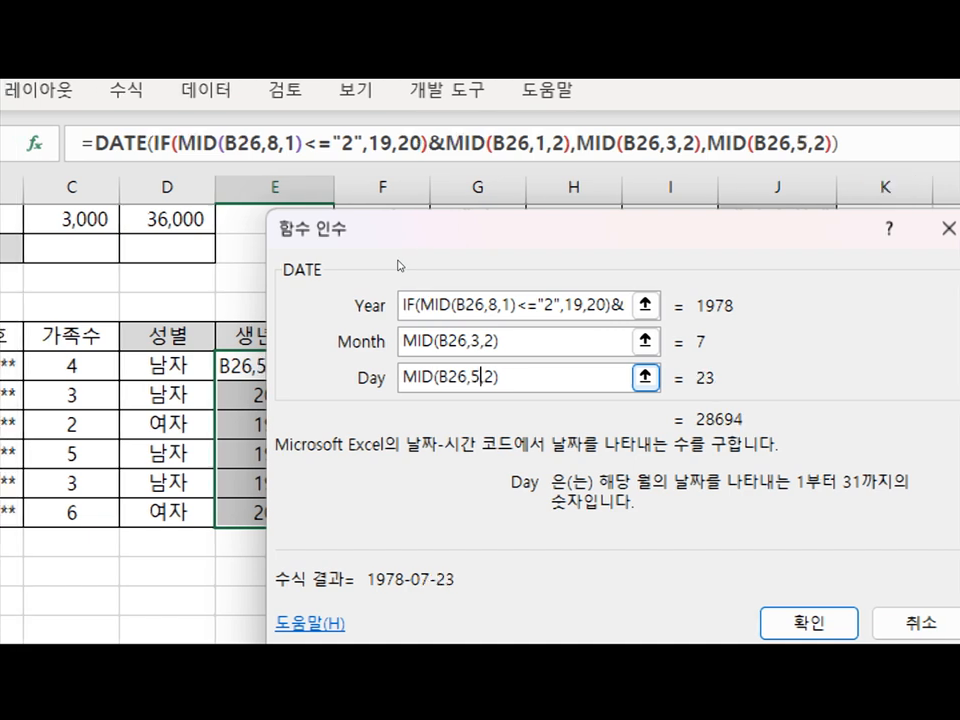
{"action": "key", "text": "Return"}
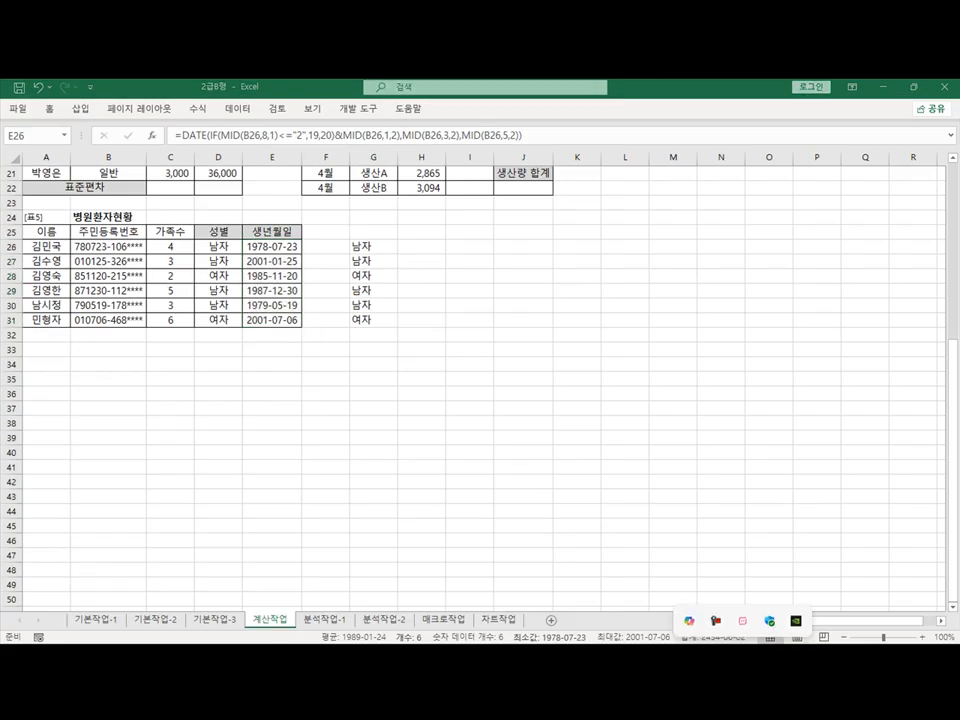
{"action": "left_click", "coordinate": [716, 622]}
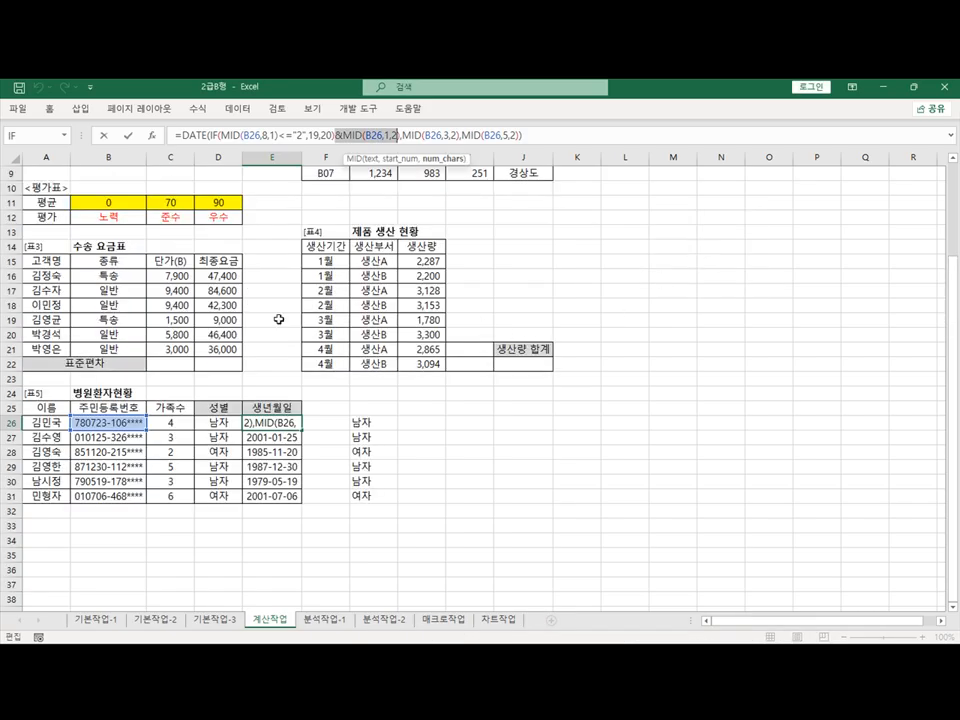
Enter =STDEV.S(C16:C21) in C22 for the standard deviation of table 3's unit prices
{"action": "left_click", "coordinate": [163, 364]}
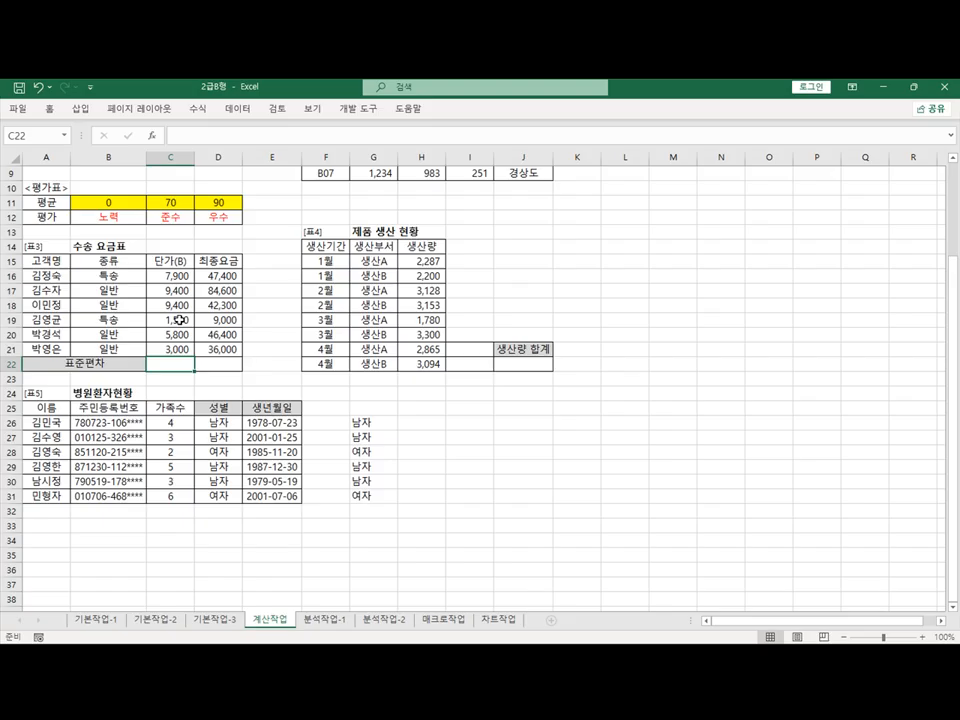
{"action": "left_click", "coordinate": [189, 135]}
{"action": "type", "text": "=stde"}
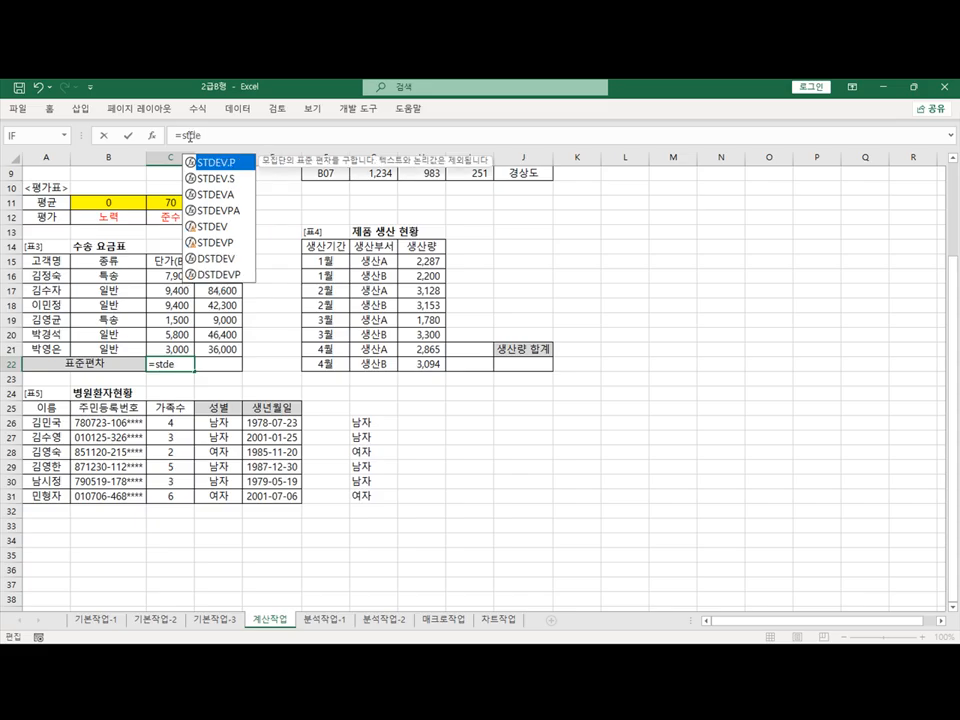
{"action": "key", "text": "Down"}
{"action": "key", "text": "Tab"}
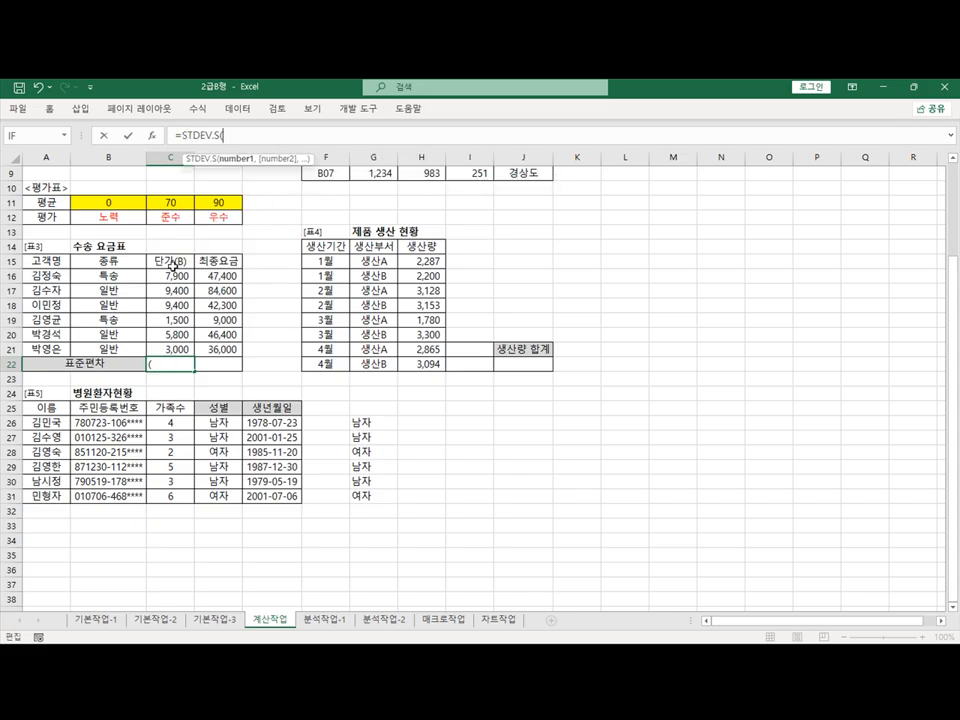
{"action": "left_click_drag", "start_coordinate": [172, 274], "coordinate": [172, 347]}
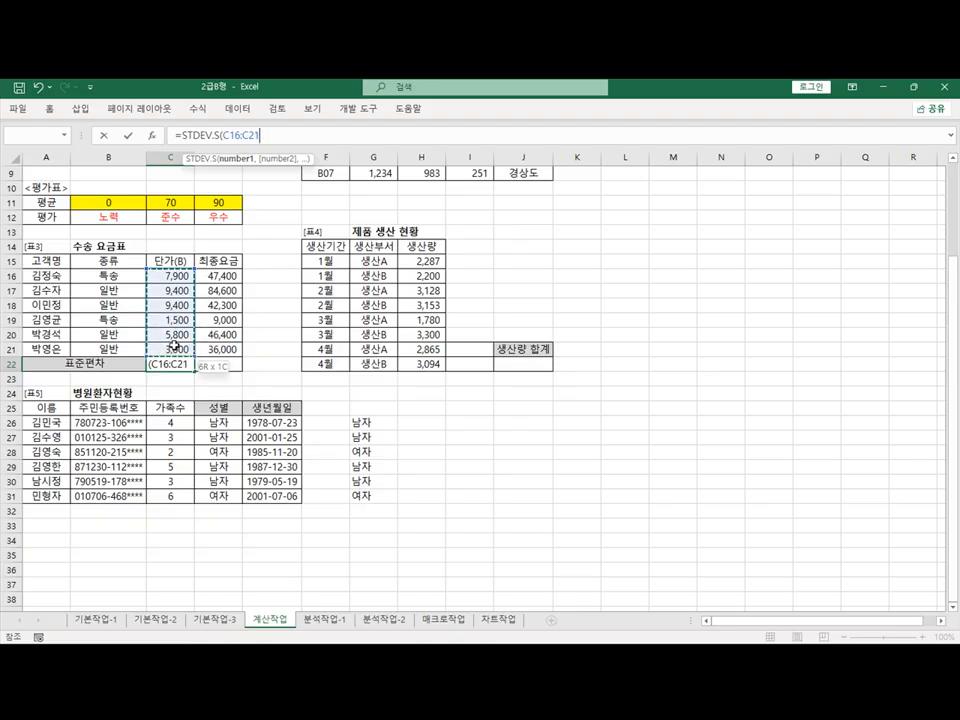
{"action": "key", "text": "Return"}
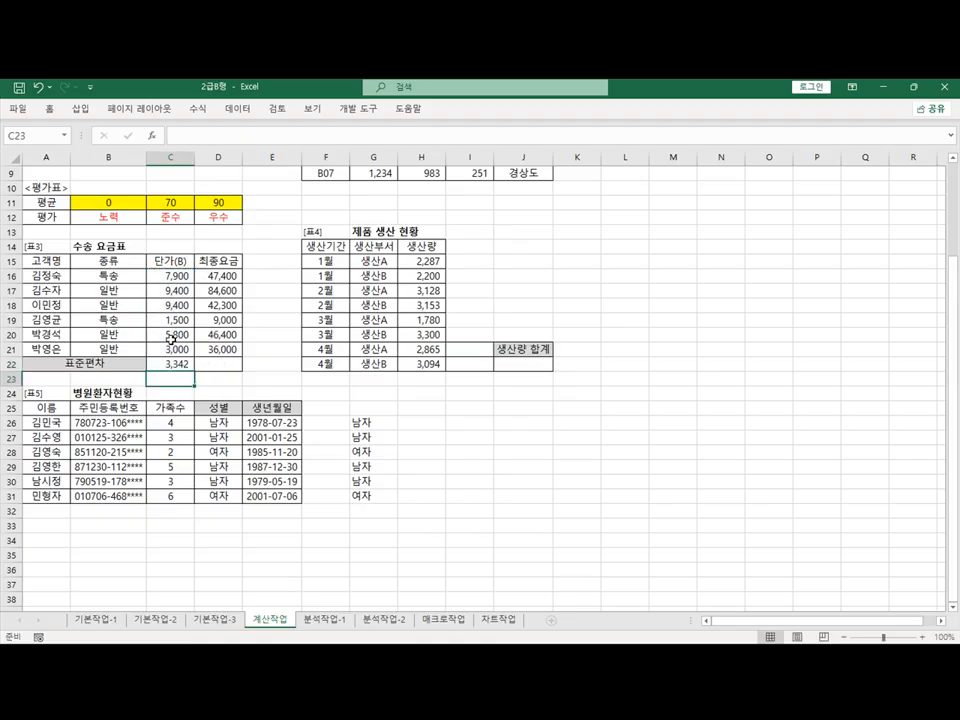
Wrap the STDEV.S formula in C22 in a ROUND function with -2 digits
{"action": "left_click", "coordinate": [150, 364]}
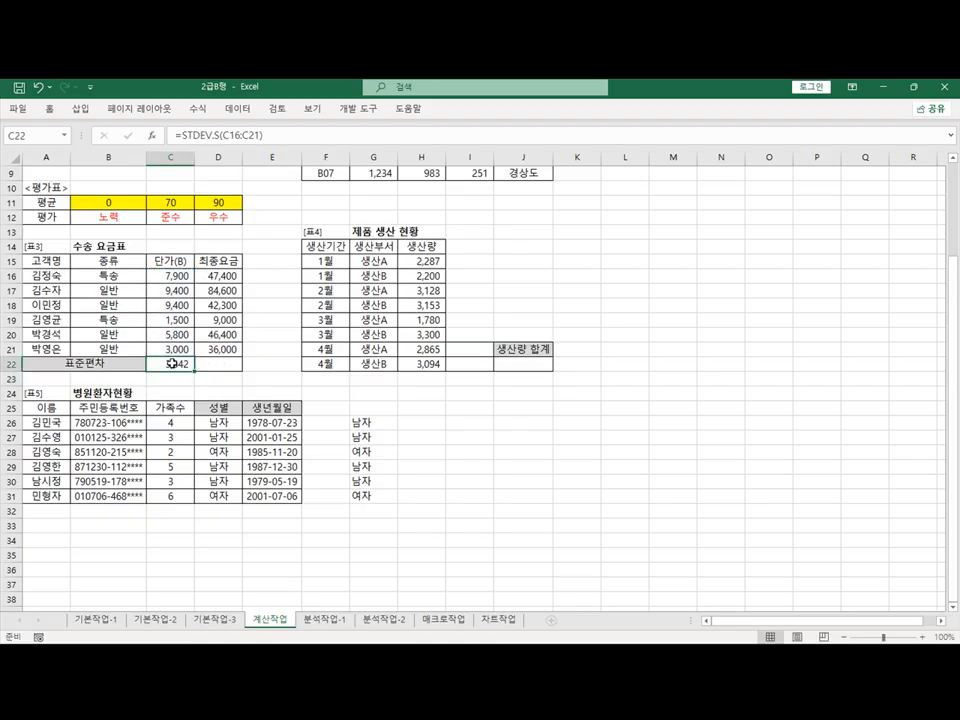
{"action": "left_click", "coordinate": [178, 134]}
{"action": "type", "text": "rou"}
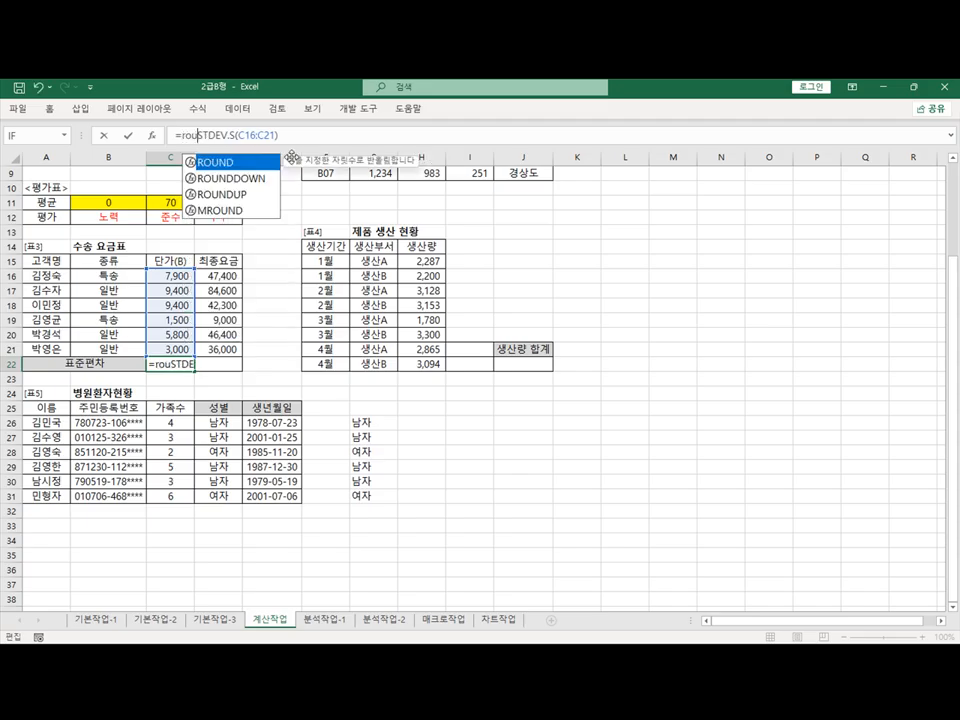
{"action": "key", "text": "Tab"}
{"action": "key", "text": "ctrl+a"}
{"action": "key", "text": "Tab"}
{"action": "type", "text": "-2"}
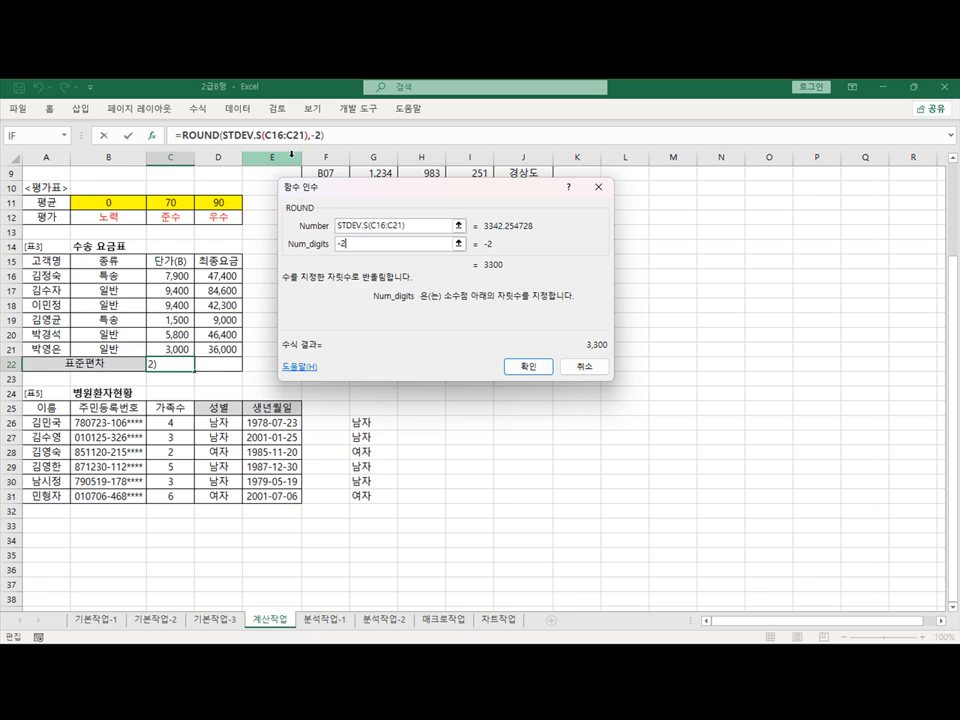
{"action": "key", "text": "Return"}
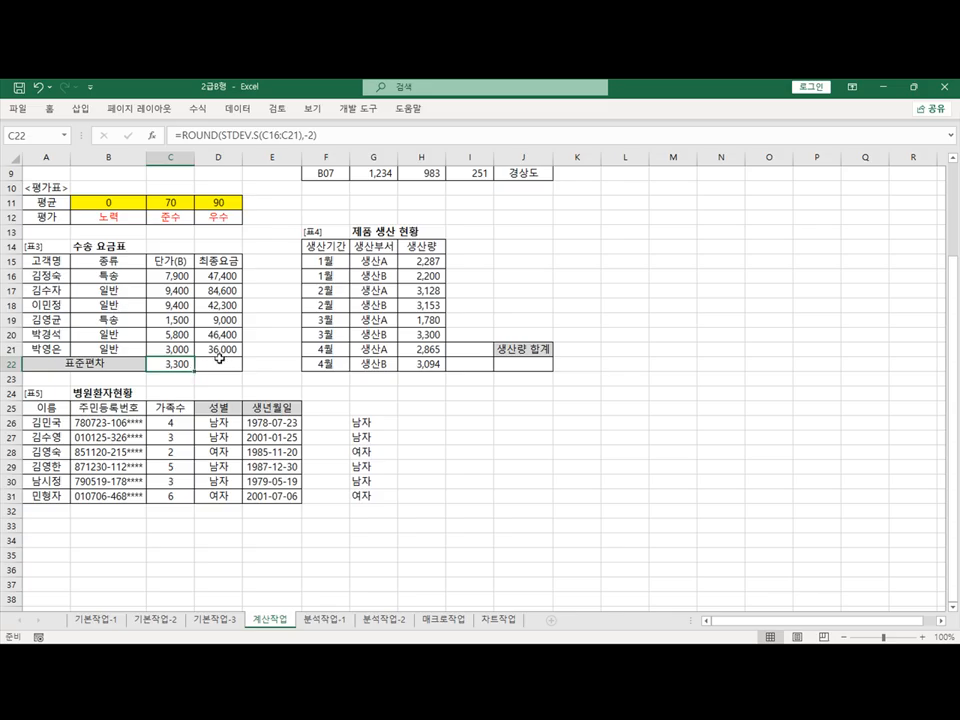
Fill the rounded standard deviation formula from C22 across to D22
{"action": "left_click_drag", "start_coordinate": [172, 274], "coordinate": [177, 350]}
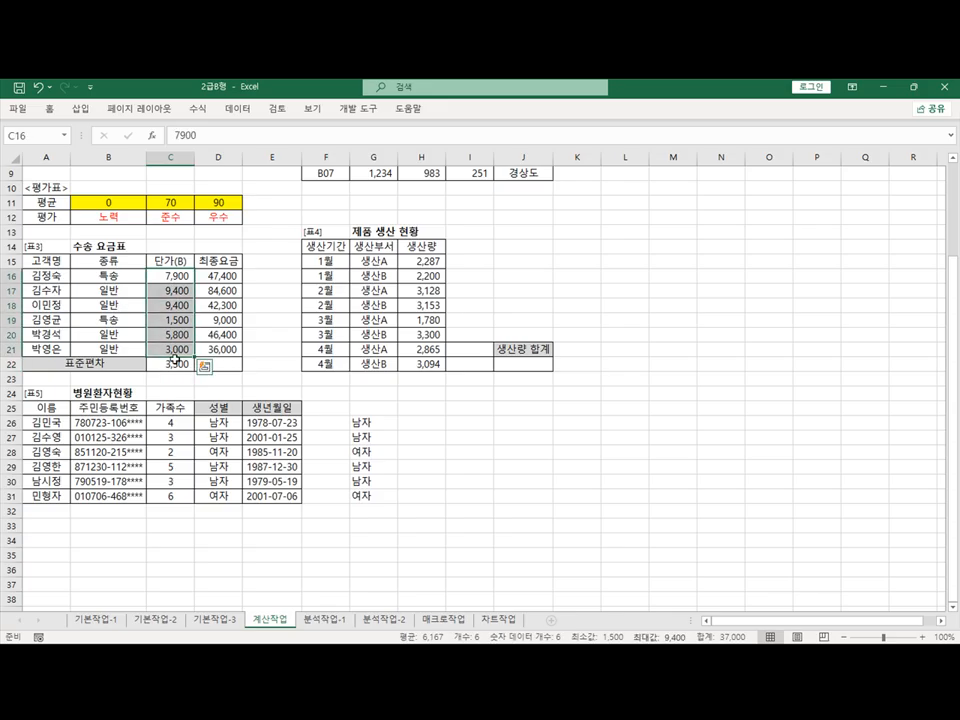
{"action": "left_click", "coordinate": [178, 365]}
{"action": "left_click_drag", "start_coordinate": [213, 281], "coordinate": [251, 366]}
{"action": "left_click", "coordinate": [204, 365]}
{"action": "left_click", "coordinate": [178, 365]}
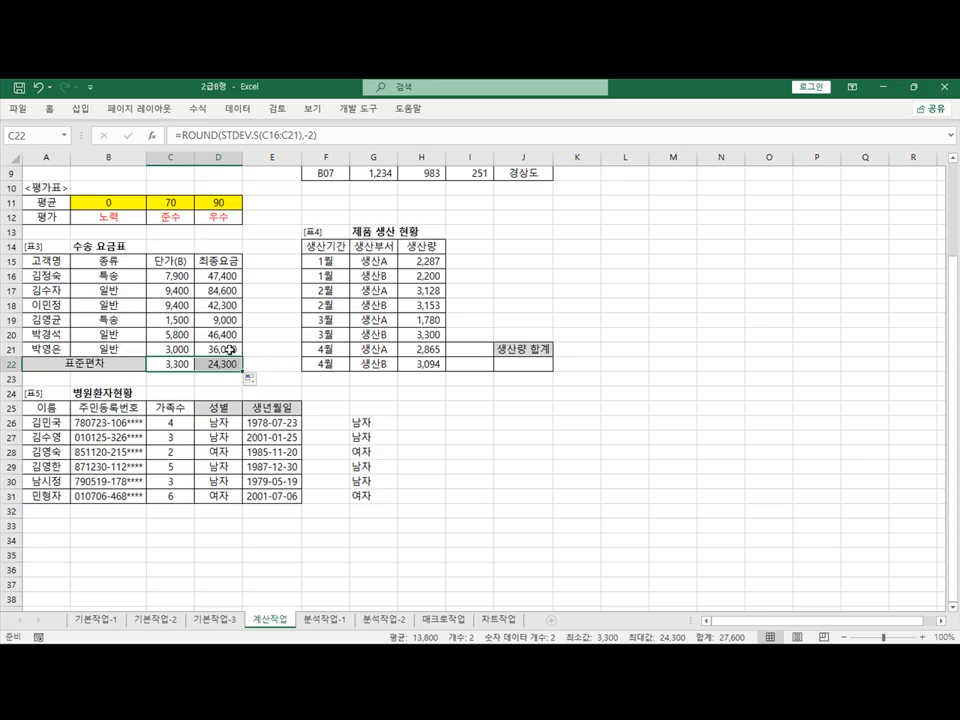
Copy the 생산부서 header in G14 and 생산B in G16 into I21:I22 as the criteria range
{"action": "left_click", "coordinate": [519, 365]}
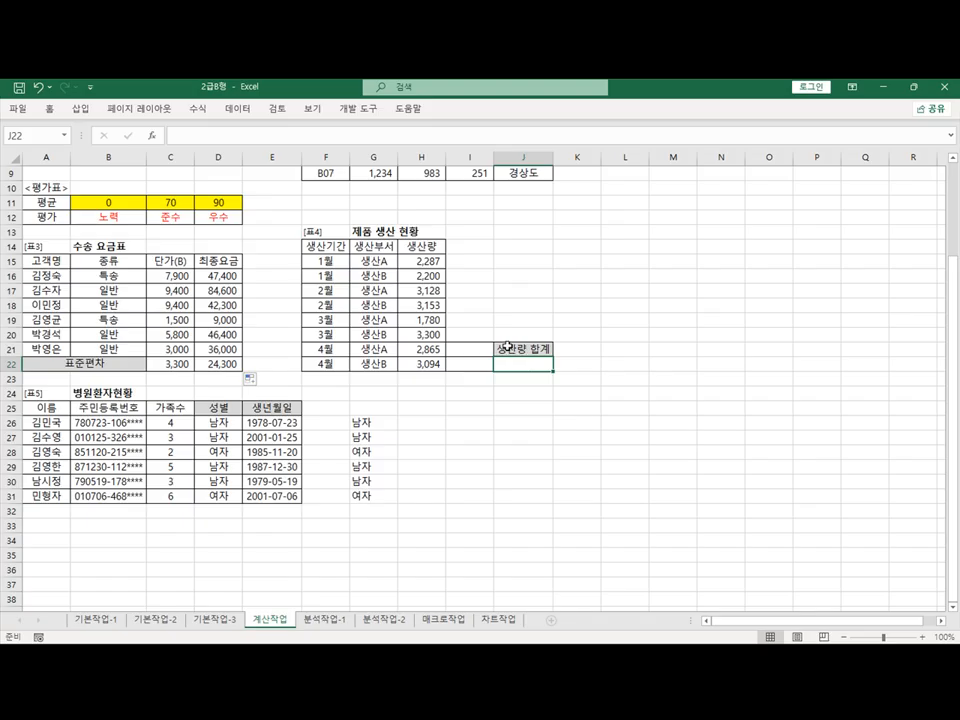
{"action": "left_click", "coordinate": [375, 244]}
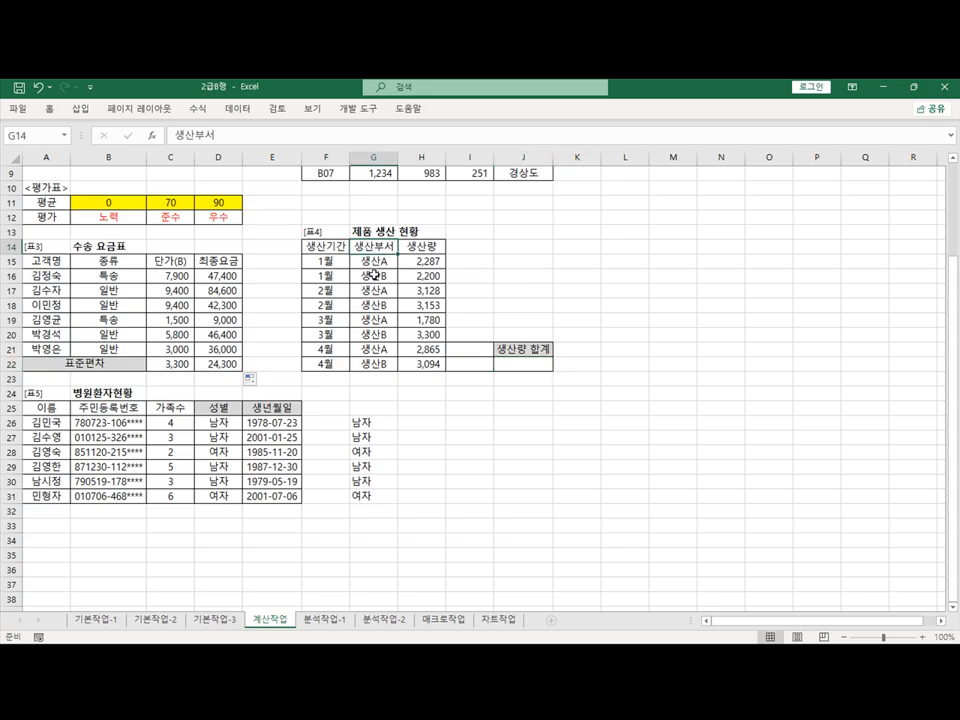
{"action": "left_click", "coordinate": [375, 275], "text": "ctrl"}
{"action": "key", "text": "ctrl+c"}
{"action": "left_click", "coordinate": [470, 350]}
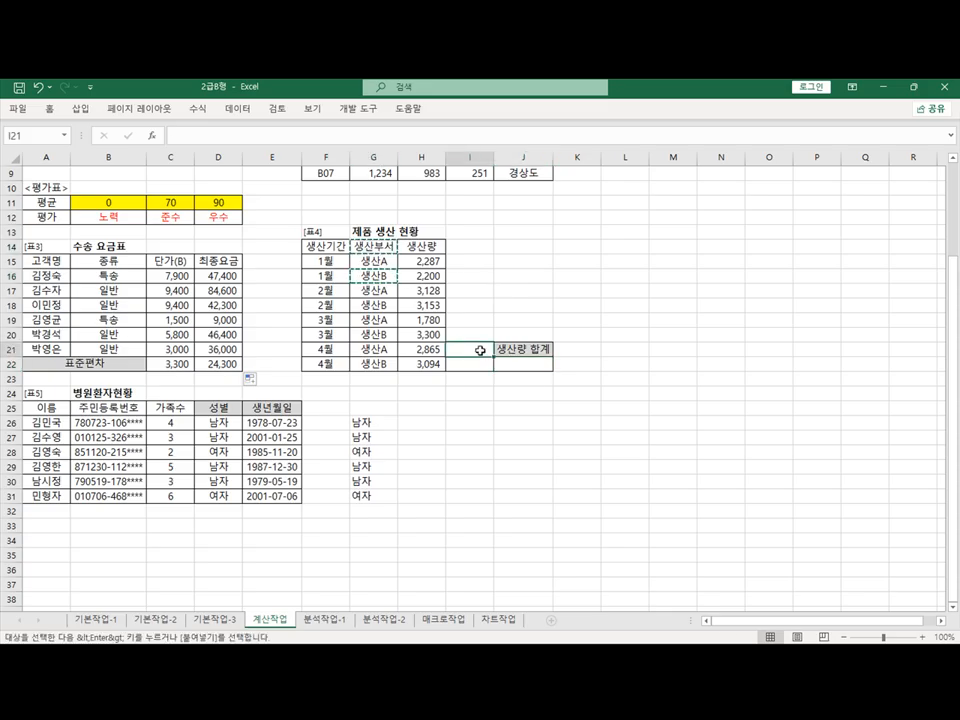
{"action": "key", "text": "ctrl+v"}
Fill the criteria cells I21:I22 and the 생산량 header in H14 with yellow
{"action": "right_click", "coordinate": [485, 364]}
{"action": "left_click", "coordinate": [535, 226]}
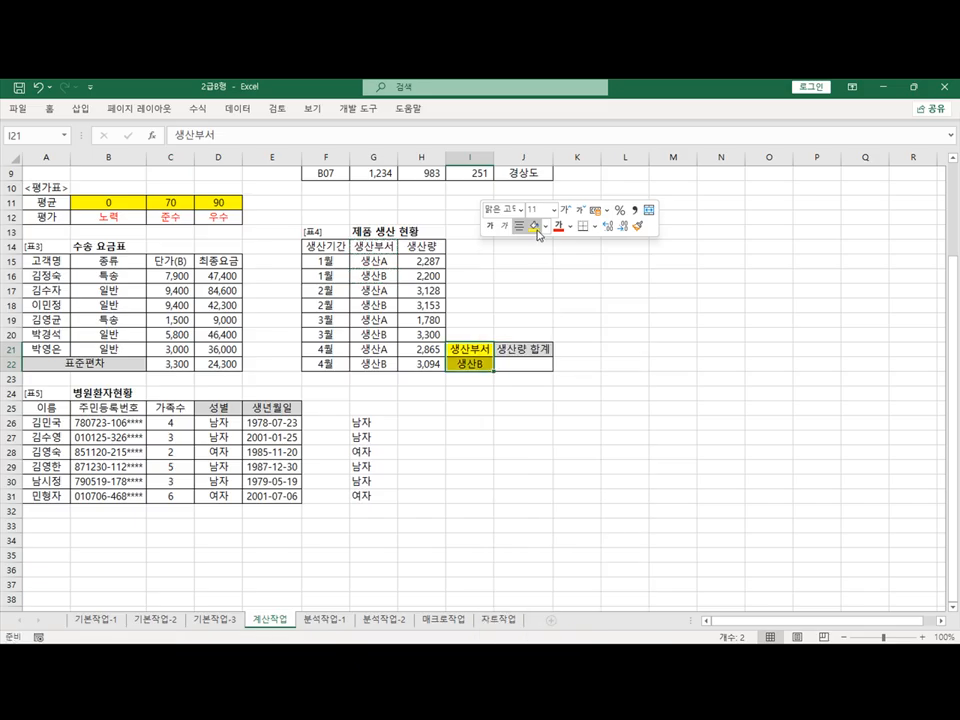
{"action": "right_click", "coordinate": [421, 246]}
{"action": "left_click", "coordinate": [469, 228]}
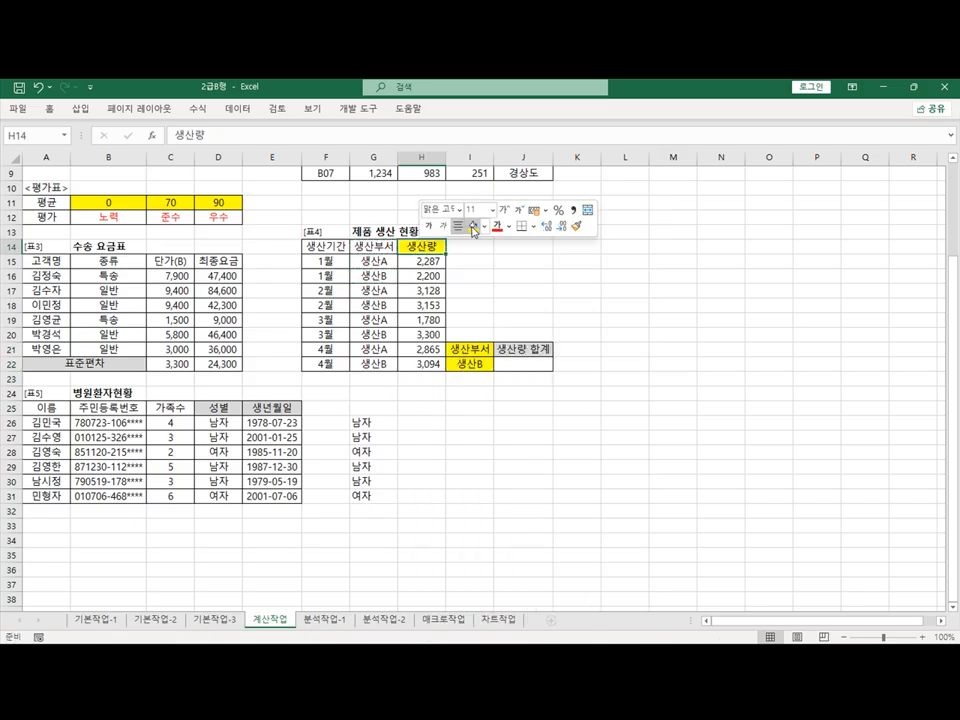
Total table 4's production for 생산B in J22 with DSUM, using database F14:H22, field 3 and criteria I21:I22
{"action": "left_click", "coordinate": [500, 365]}
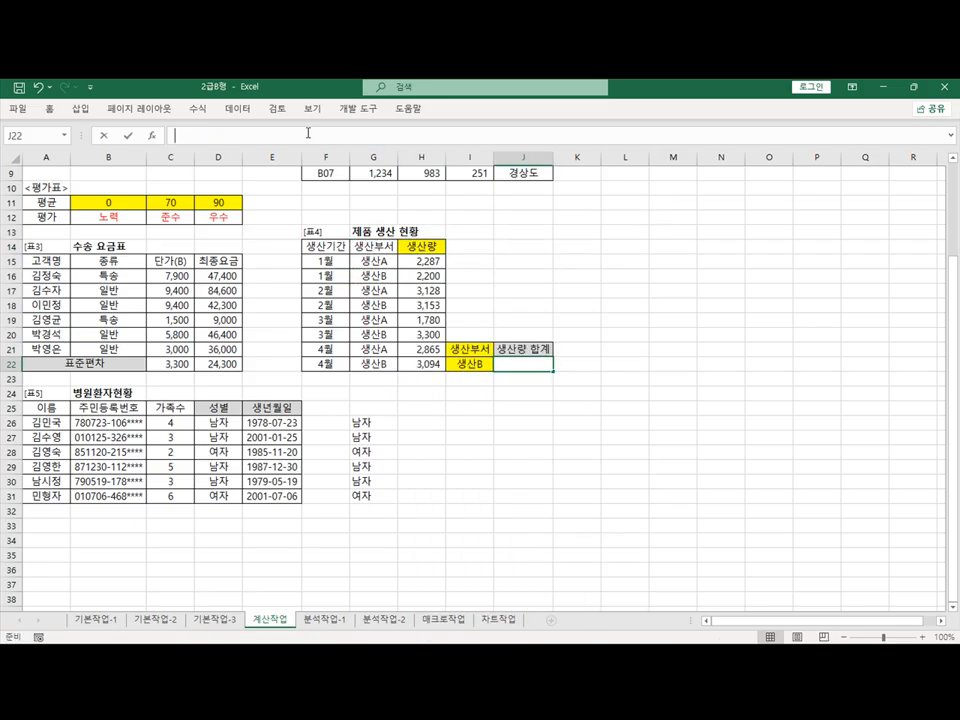
{"action": "type", "text": "=ds"}
{"action": "key", "text": "Down"}
{"action": "key", "text": "Down"}
{"action": "key", "text": "Tab"}
{"action": "key", "text": "ctrl+a"}
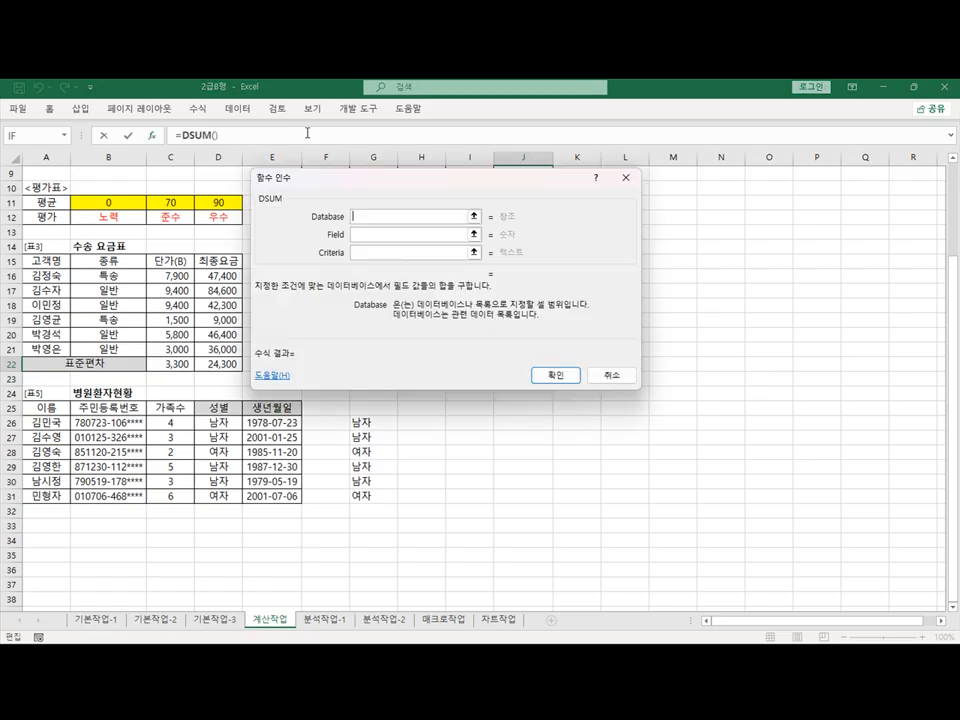
{"action": "left_click_drag", "start_coordinate": [370, 192], "coordinate": [601, 193]}
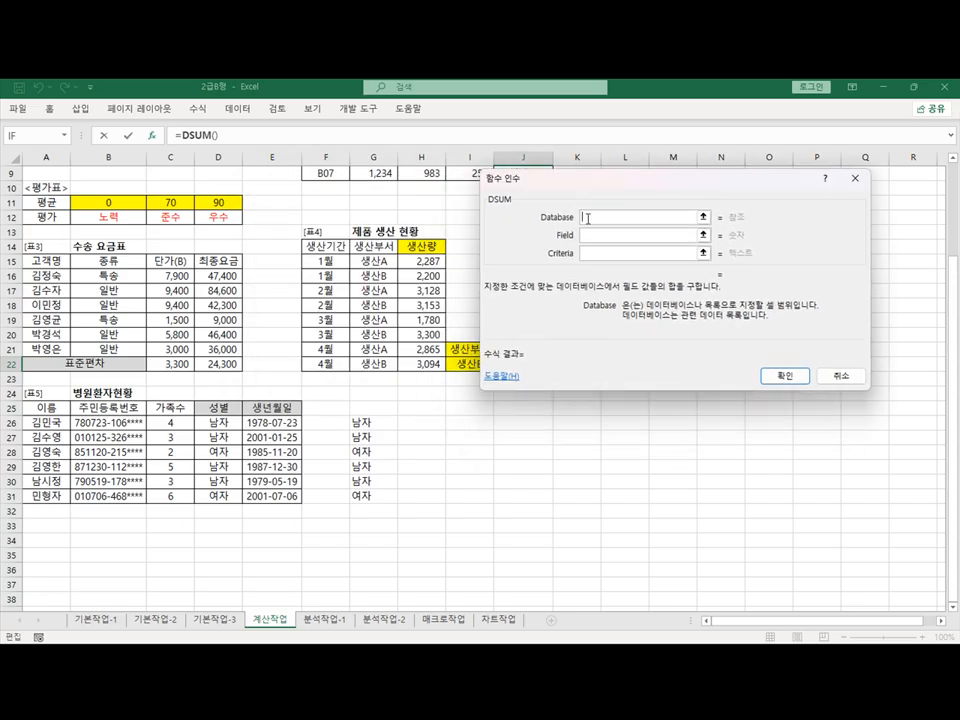
{"action": "left_click_drag", "start_coordinate": [326, 247], "coordinate": [408, 354]}
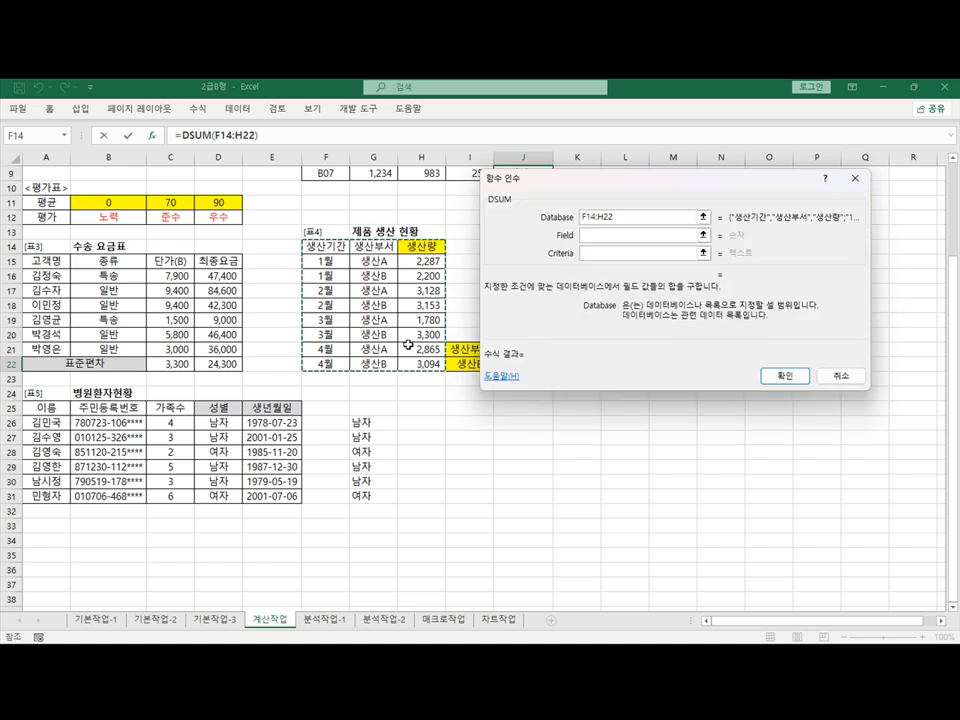
{"action": "key", "text": "Tab"}
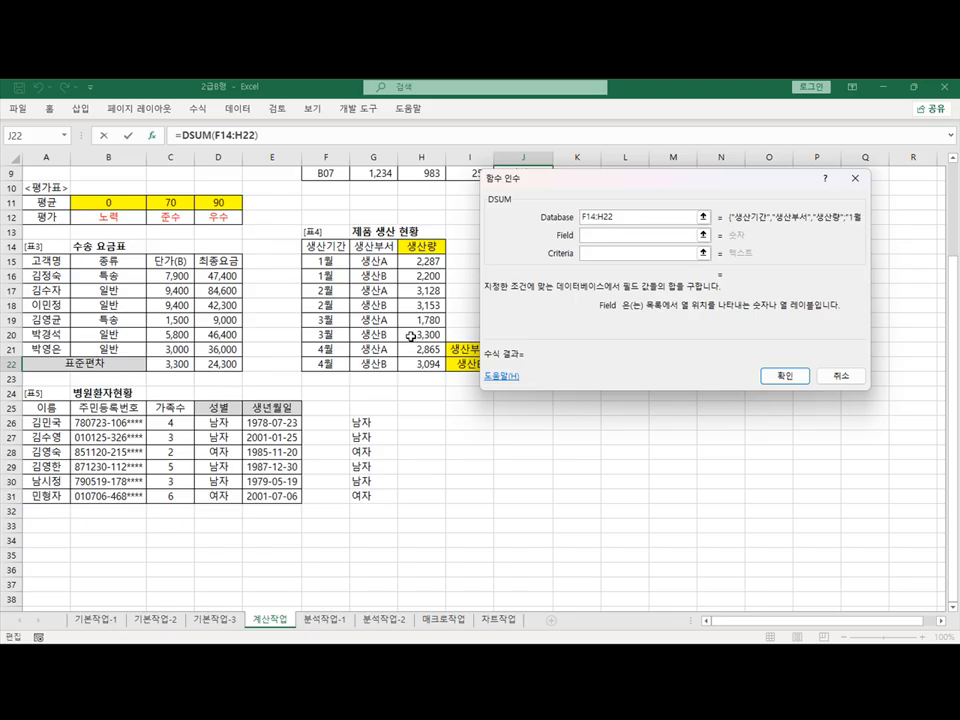
{"action": "type", "text": "3"}
{"action": "key", "text": "Tab"}
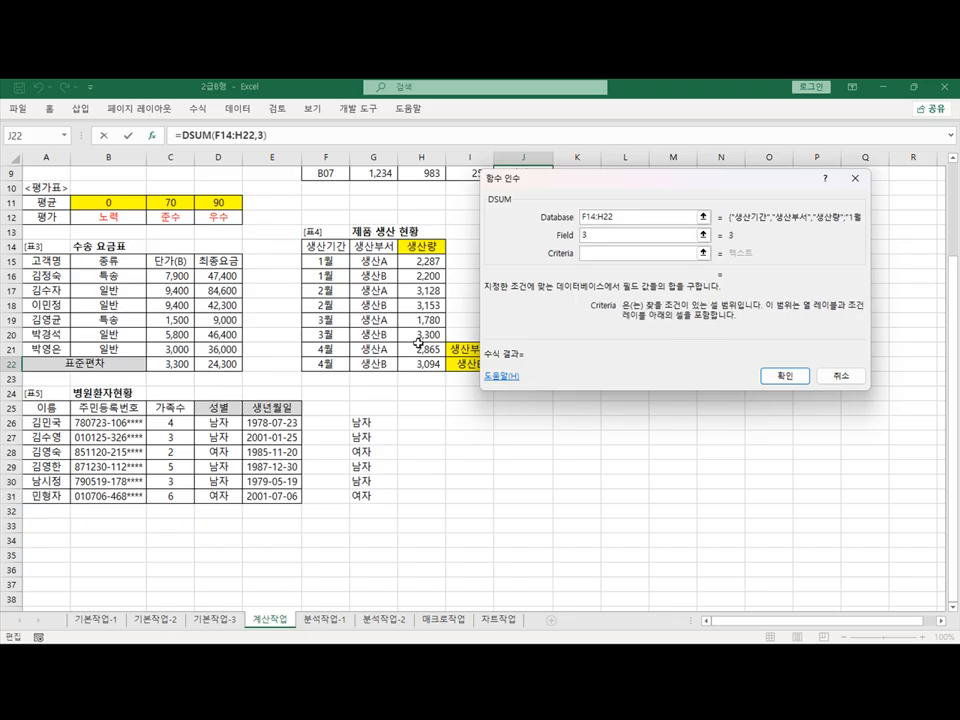
{"action": "left_click_drag", "start_coordinate": [463, 354], "coordinate": [464, 360]}
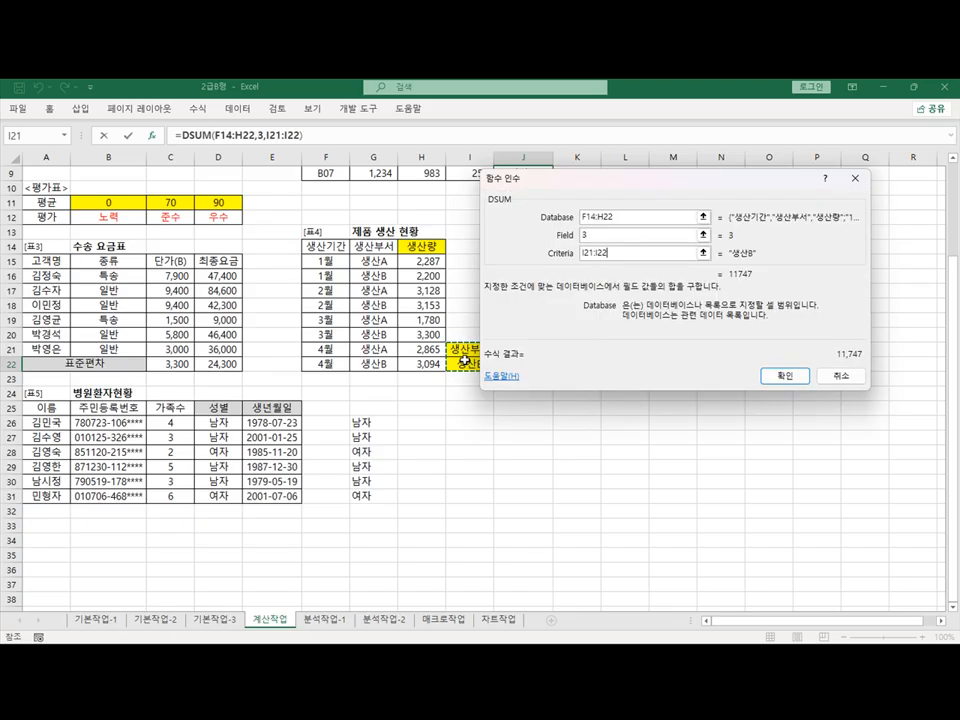
{"action": "key", "text": "Return"}
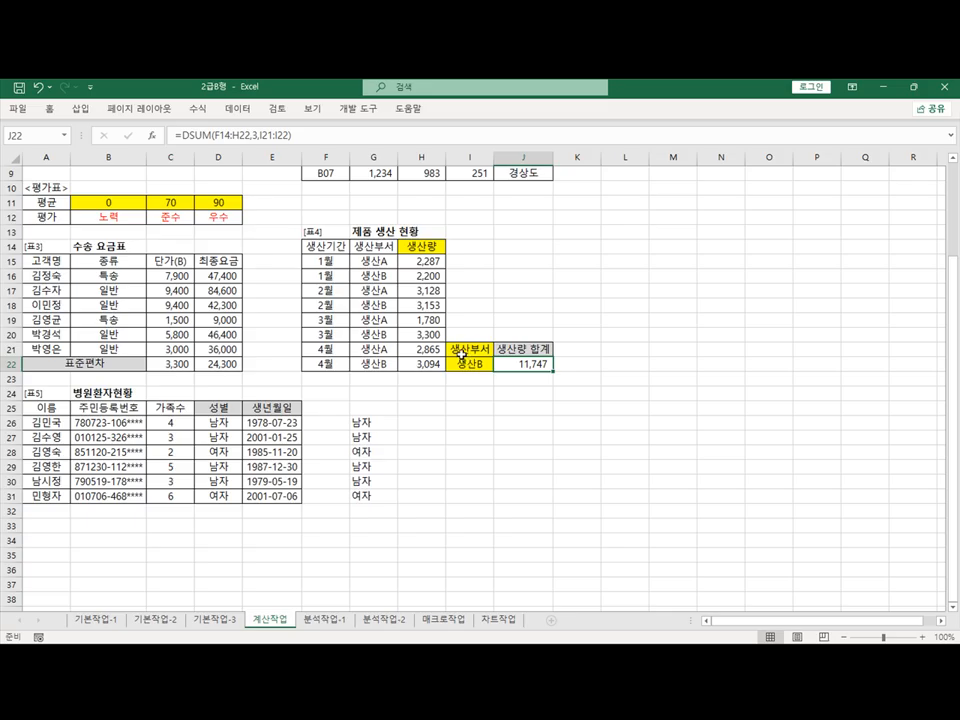
Wrap the DSUM formula in J22 in a ROUNDDOWN function with -1 digits
{"action": "left_click", "coordinate": [249, 140]}
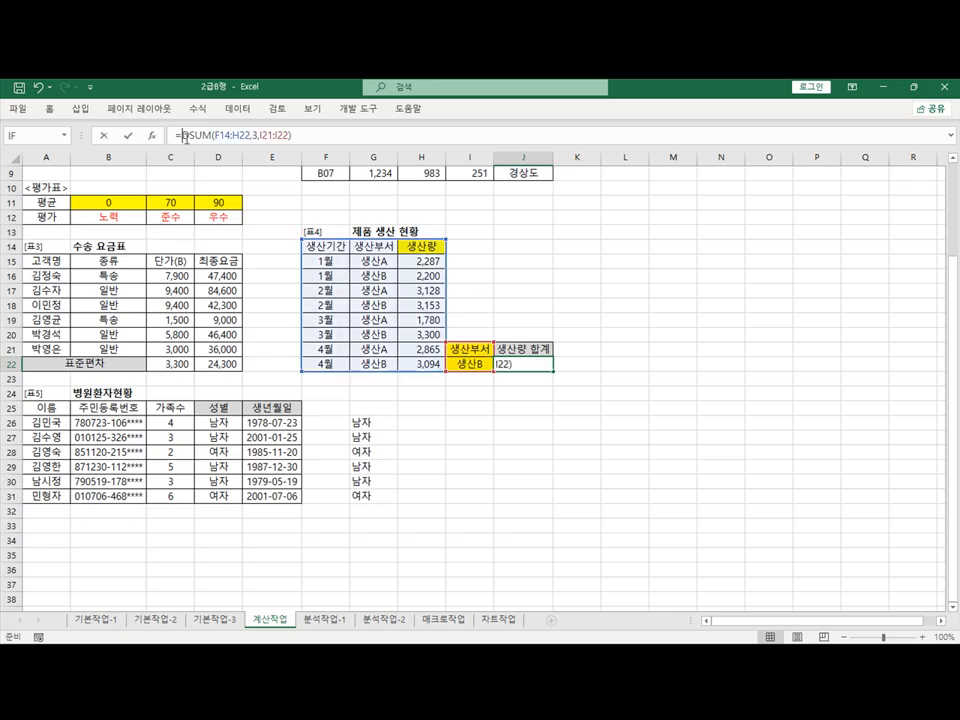
{"action": "type", "text": "round"}
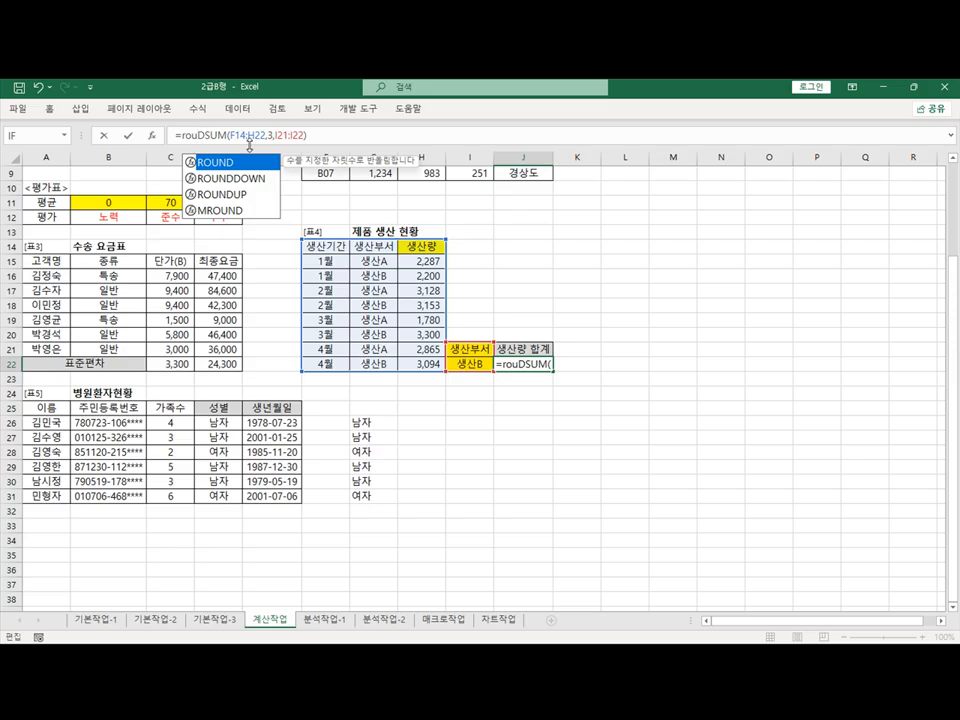
{"action": "key", "text": "Down"}
{"action": "key", "text": "Tab"}
{"action": "key", "text": "ctrl+a"}
{"action": "key", "text": "Tab"}
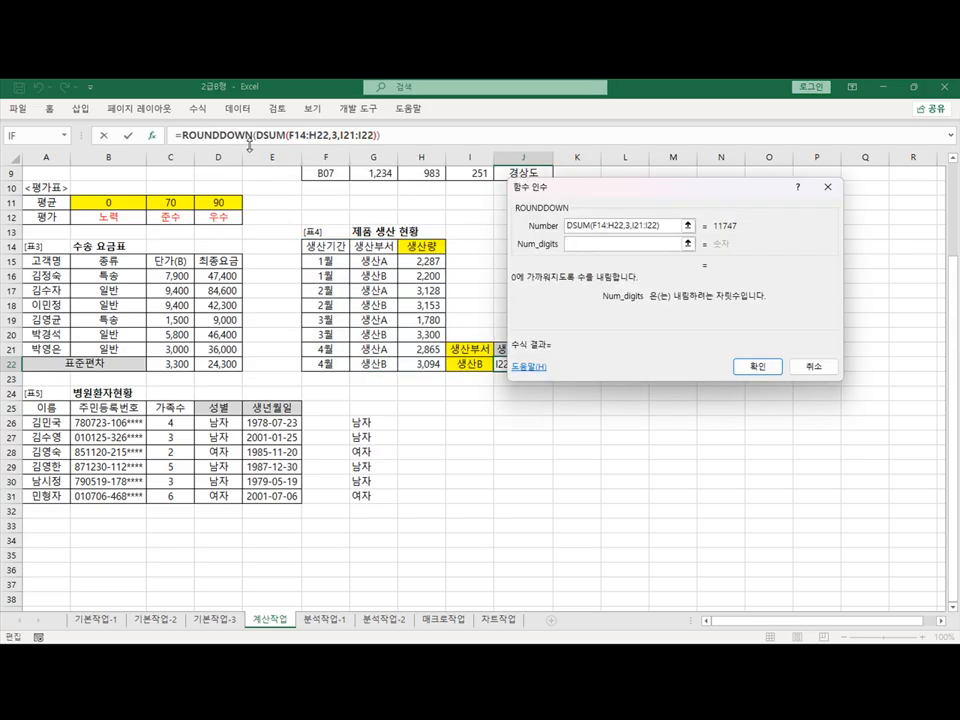
{"action": "type", "text": "-1"}
{"action": "key", "text": "Return"}
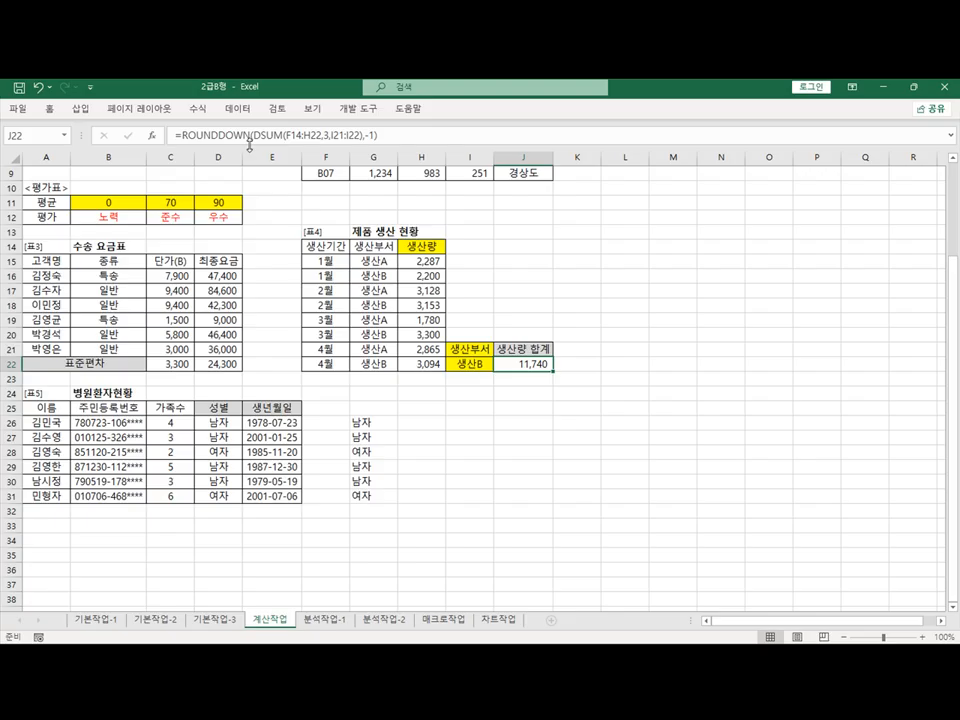
Review the 평가 formula in D3 of table 1 and the IFS formula with its TRUE condition in J3 of table 2
{"action": "left_click", "coordinate": [563, 320]}
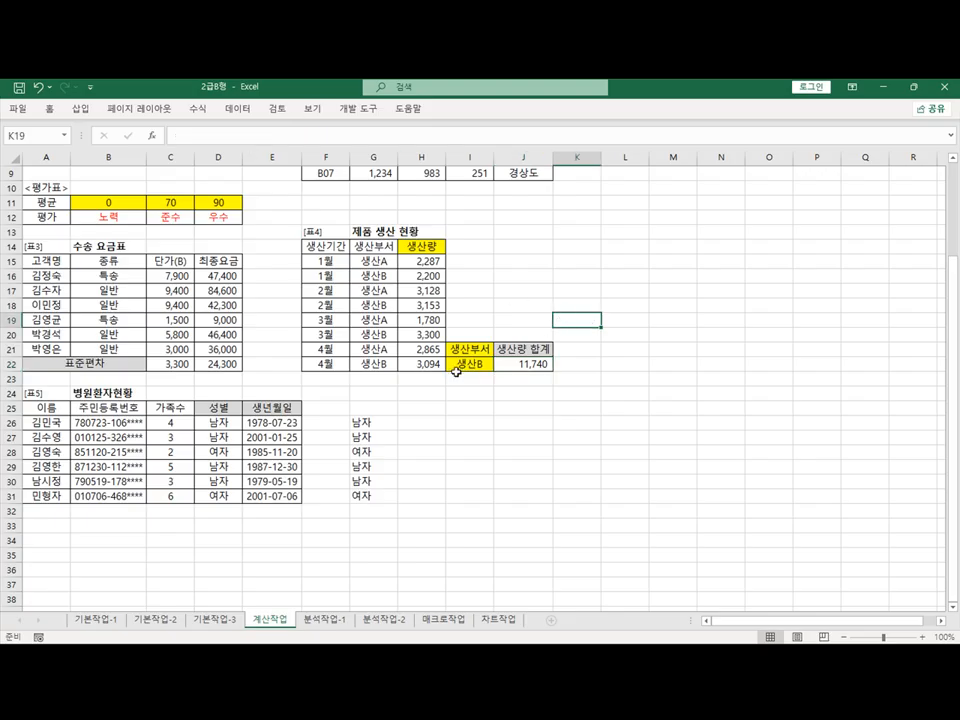
{"action": "scroll", "coordinate": [456, 369], "scroll_direction": "up", "scroll_amount": 3}
{"action": "scroll", "coordinate": [452, 364], "scroll_direction": "down", "scroll_amount": 1}
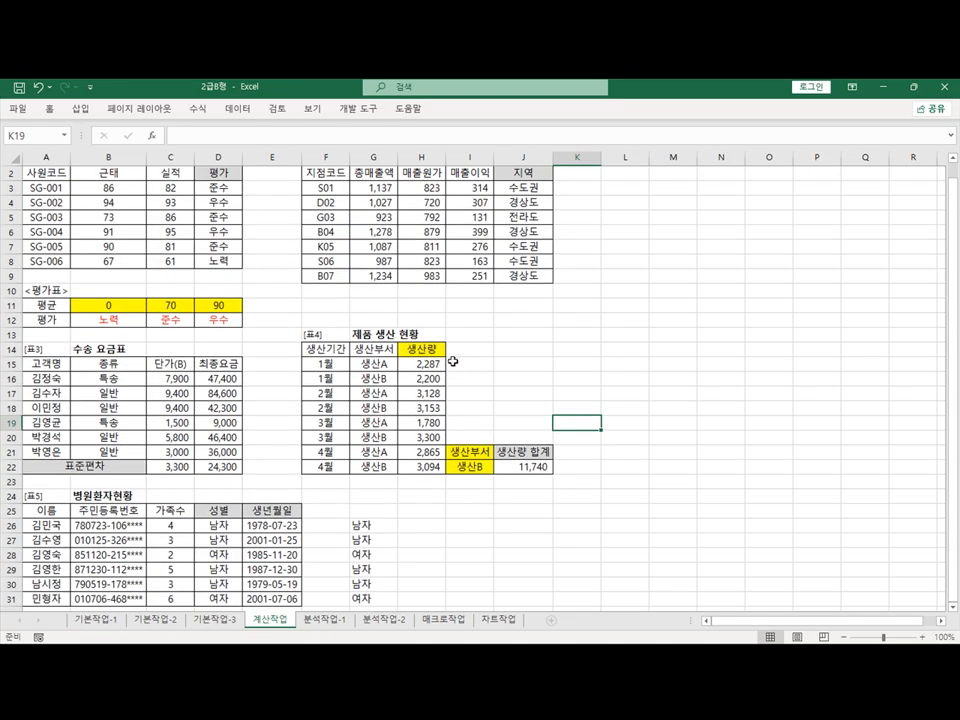
{"action": "left_click", "coordinate": [216, 187]}
{"action": "scroll", "coordinate": [220, 224], "scroll_direction": "up", "scroll_amount": 1}
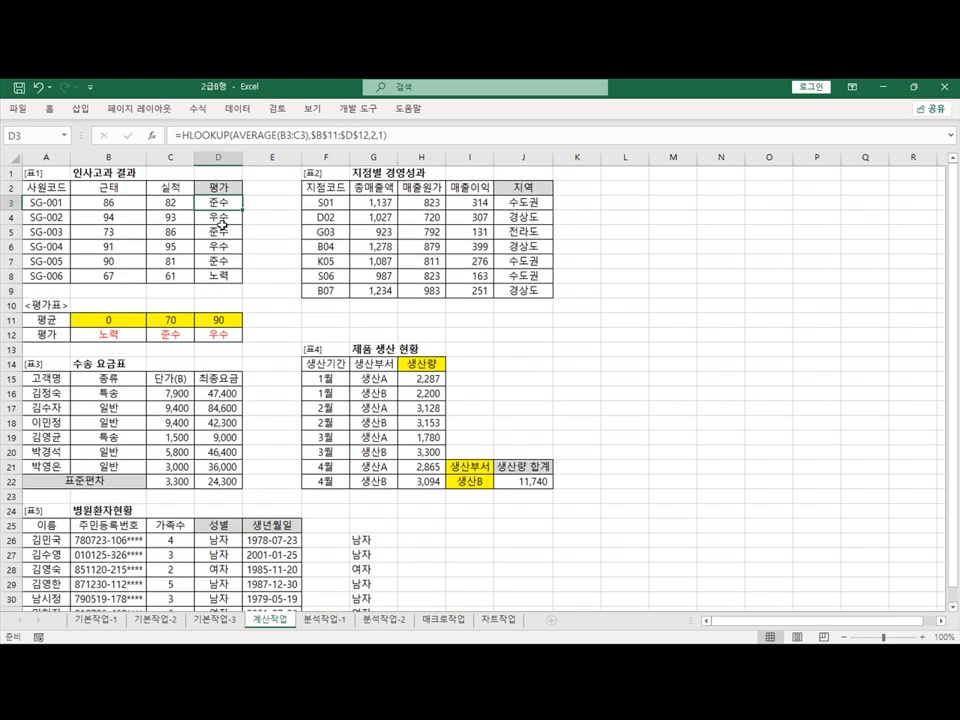
{"action": "left_click", "coordinate": [530, 201]}
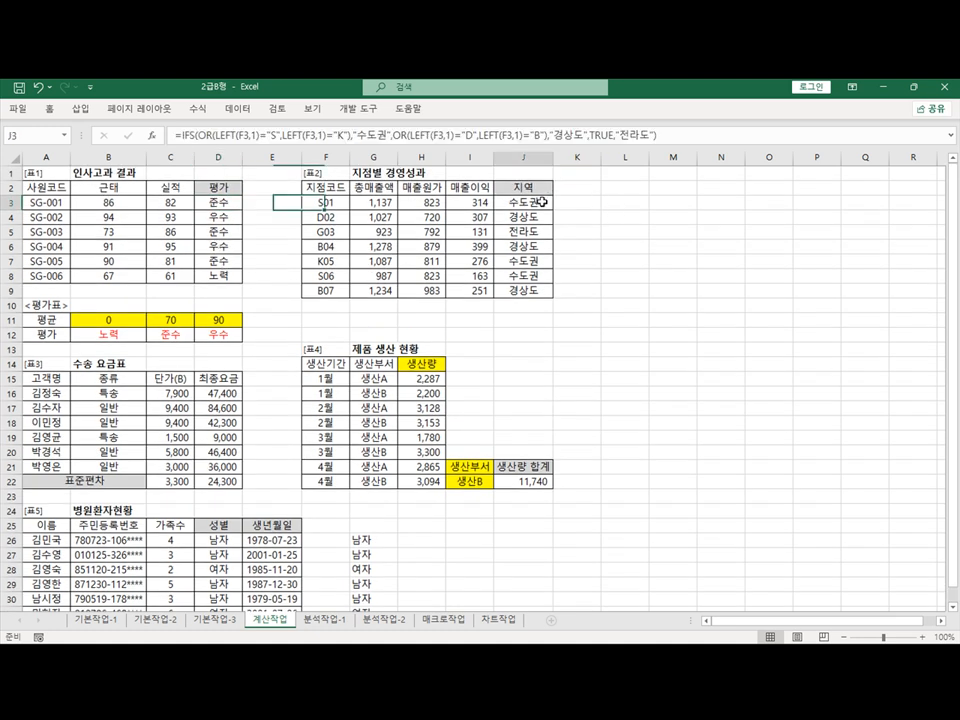
{"action": "left_click", "coordinate": [183, 133]}
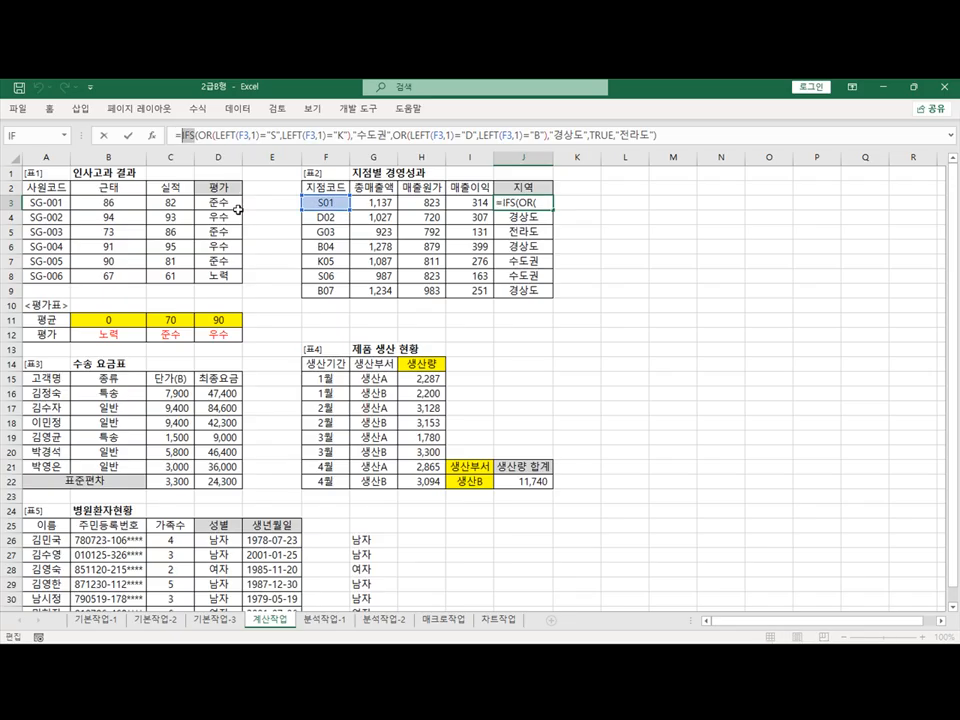
{"action": "double_click", "coordinate": [598, 134]}
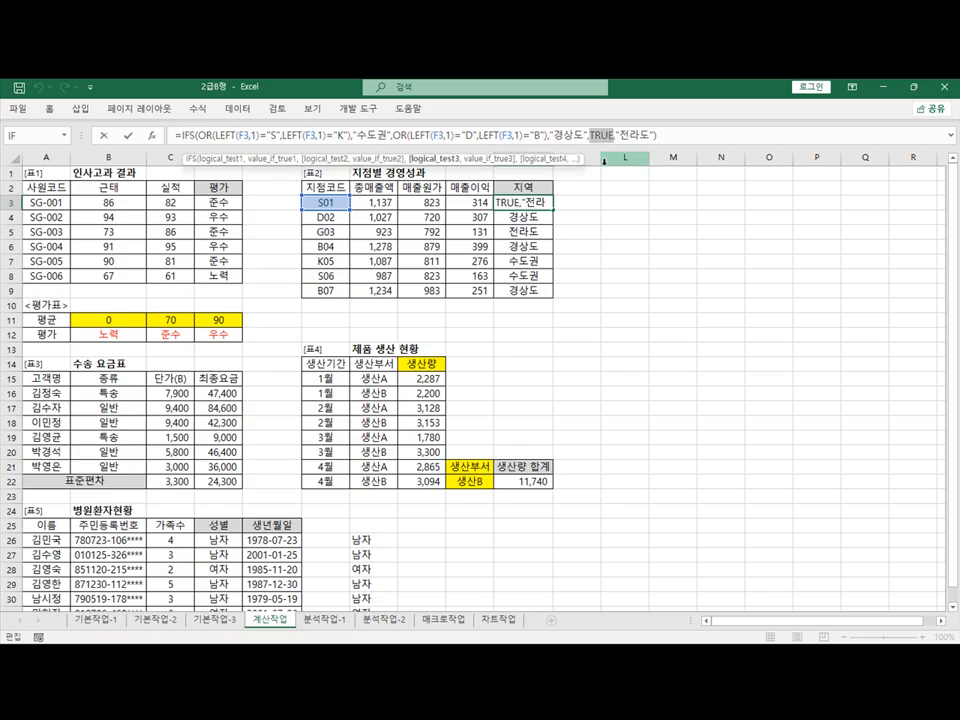
{"action": "key", "text": "Escape"}
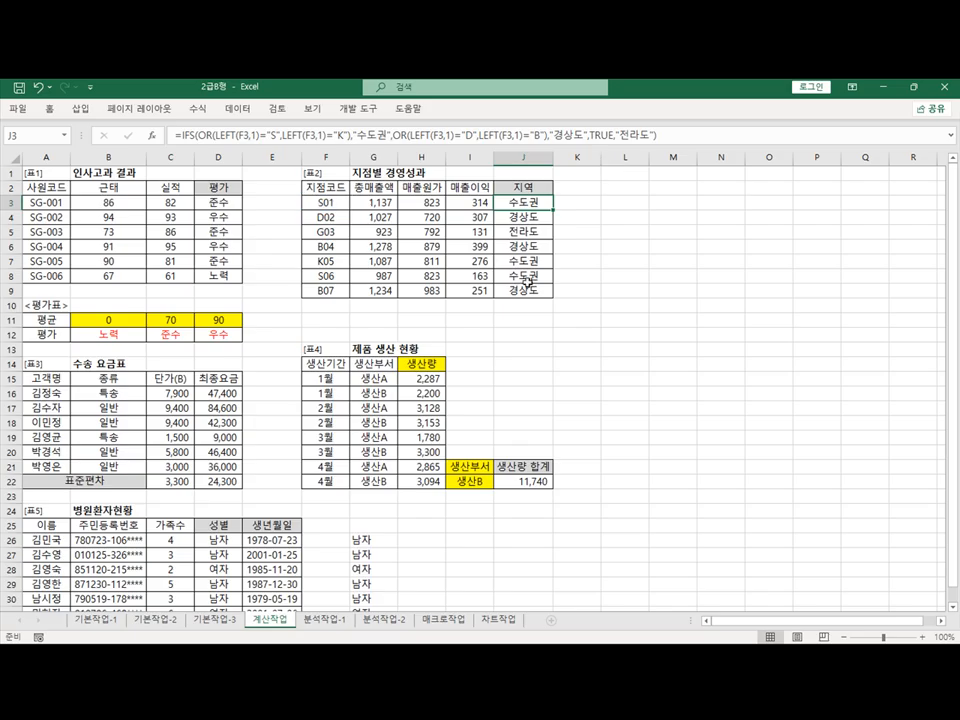
Review table 5's 성별 formula in D26 and the "2" comparison in the 생년월일 formula in E26
{"action": "scroll", "coordinate": [492, 309], "scroll_direction": "down", "scroll_amount": 6}
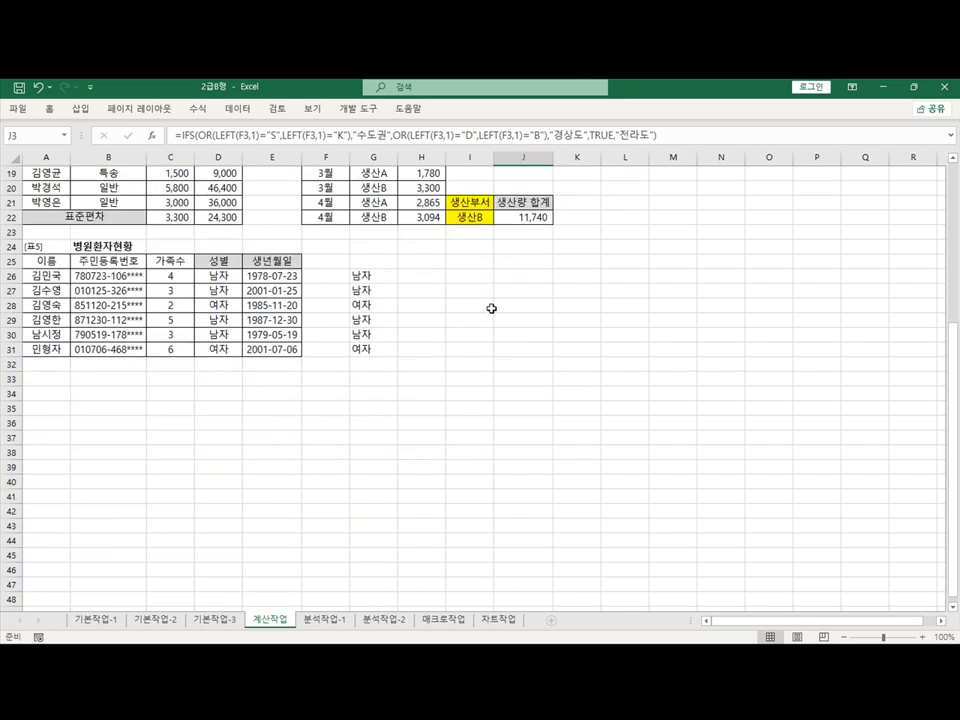
{"action": "left_click", "coordinate": [253, 277]}
{"action": "left_click", "coordinate": [231, 276]}
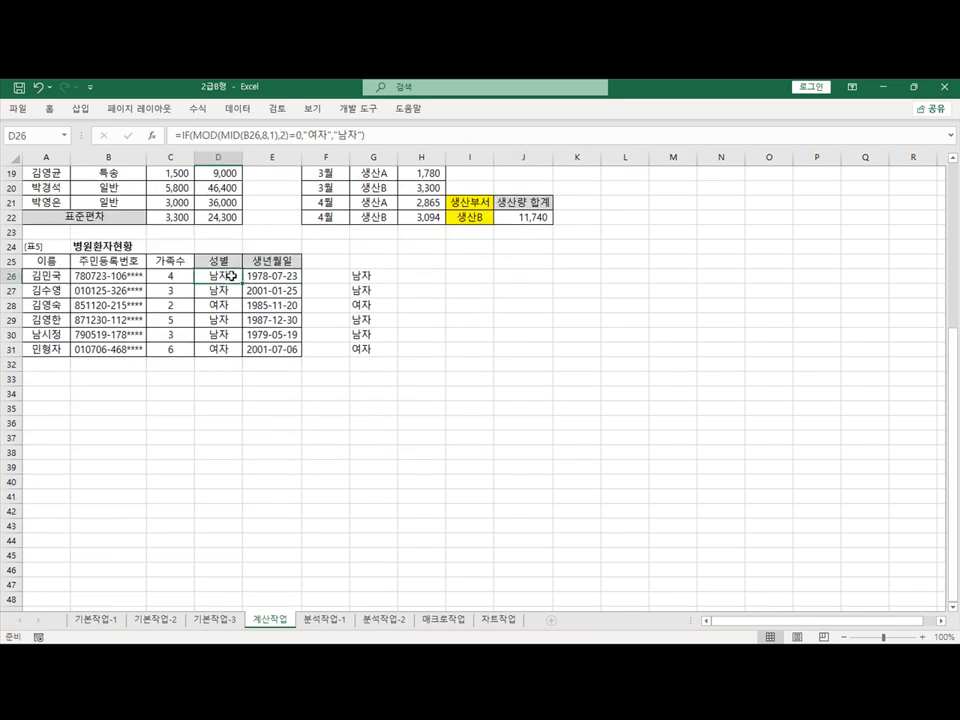
{"action": "left_click", "coordinate": [285, 276]}
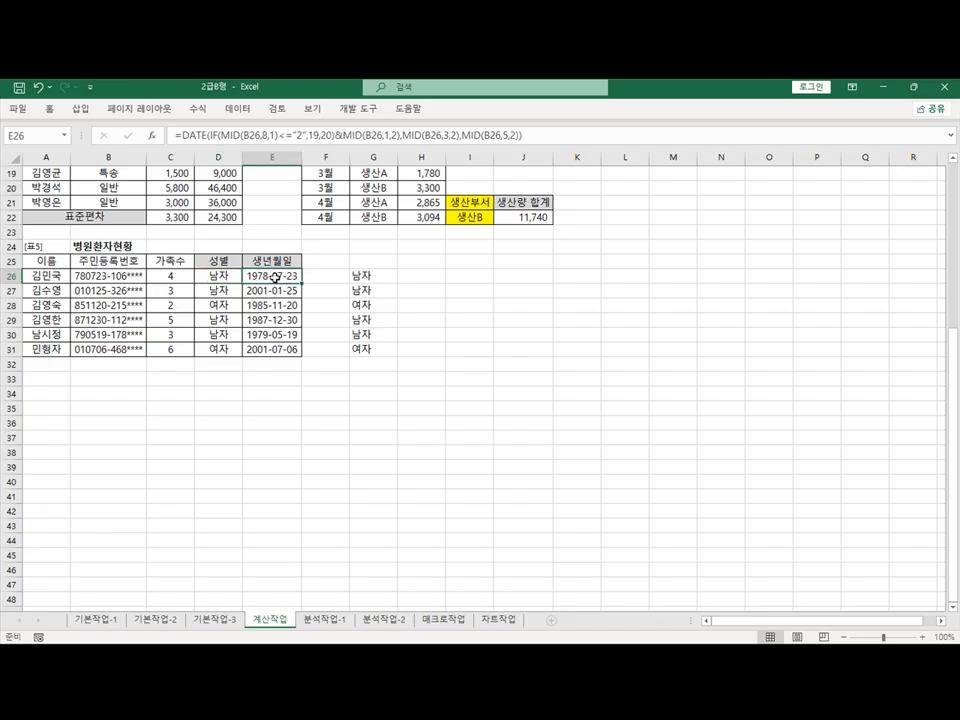
{"action": "left_click", "coordinate": [298, 135]}
{"action": "left_click_drag", "start_coordinate": [298, 135], "coordinate": [305, 135]}
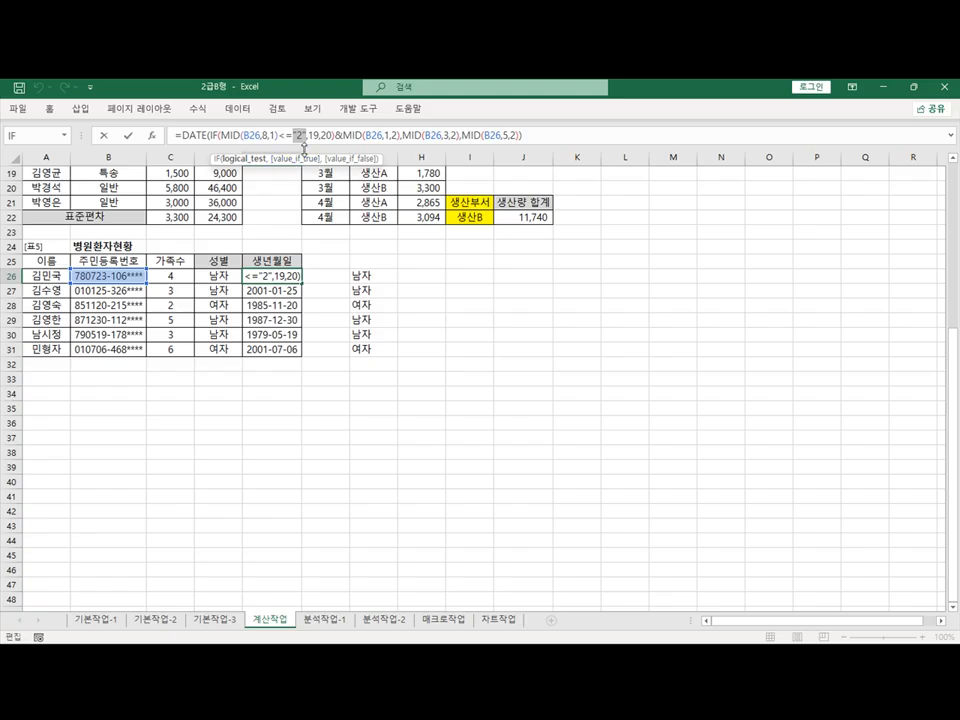
{"action": "key", "text": "Escape"}
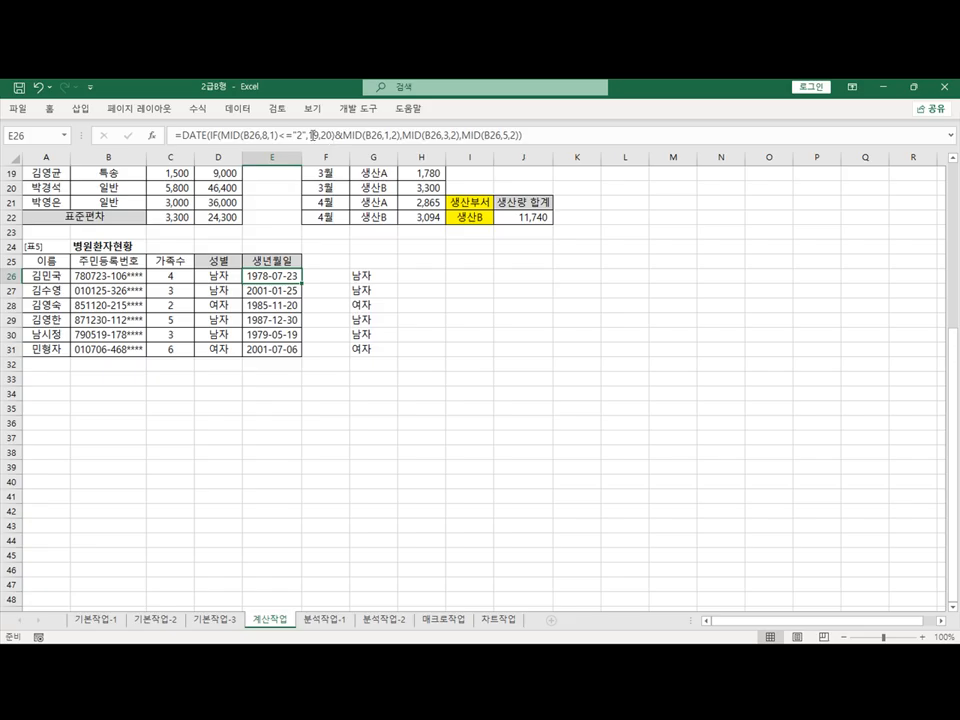
Change E26's year expression to IF(MID(B26,8,1)<="2",1900,2000)+MID(B26,1,2) and fill the formula down to E31
{"action": "left_click", "coordinate": [328, 133]}
{"action": "left_click", "coordinate": [338, 133]}
{"action": "left_click", "coordinate": [338, 137]}
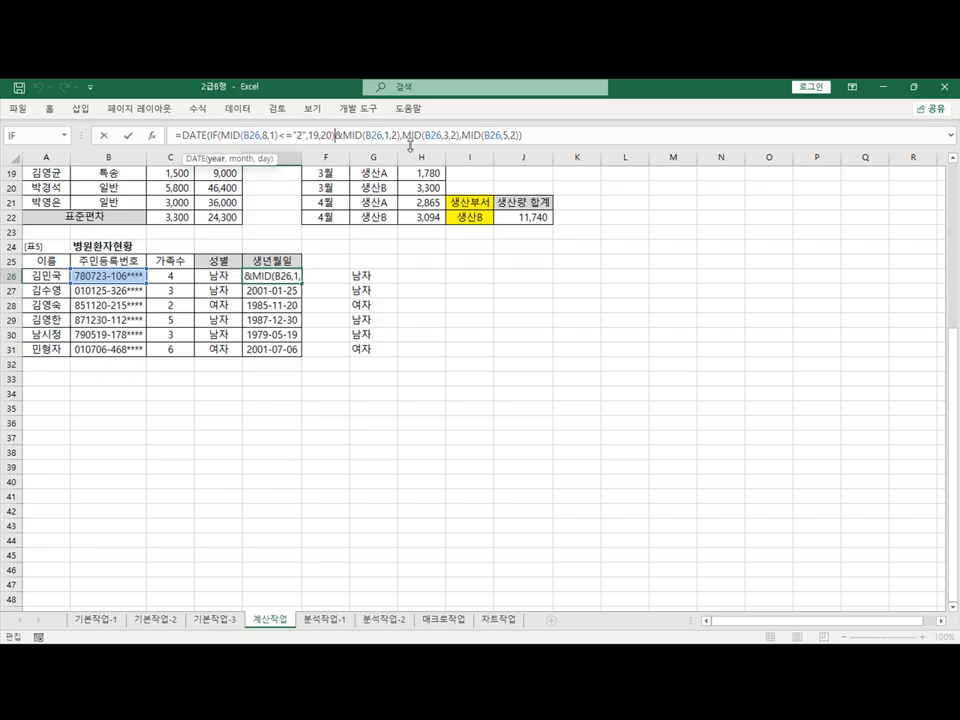
{"action": "type", "text": "+"}
{"action": "key", "text": "Delete"}
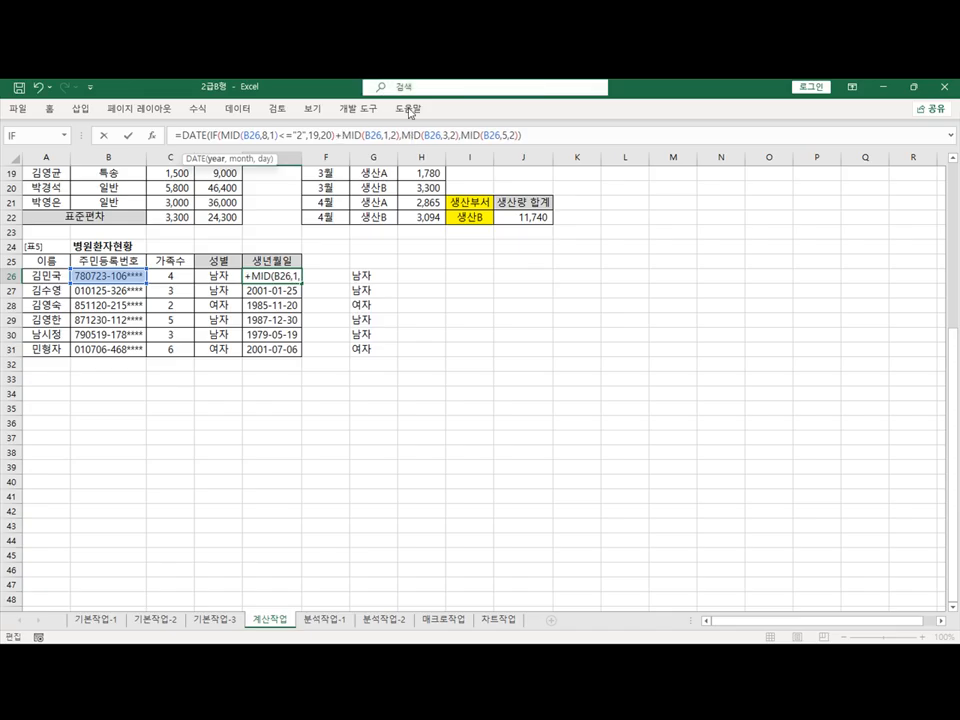
{"action": "left_click", "coordinate": [319, 137]}
{"action": "type", "text": "00,200"}
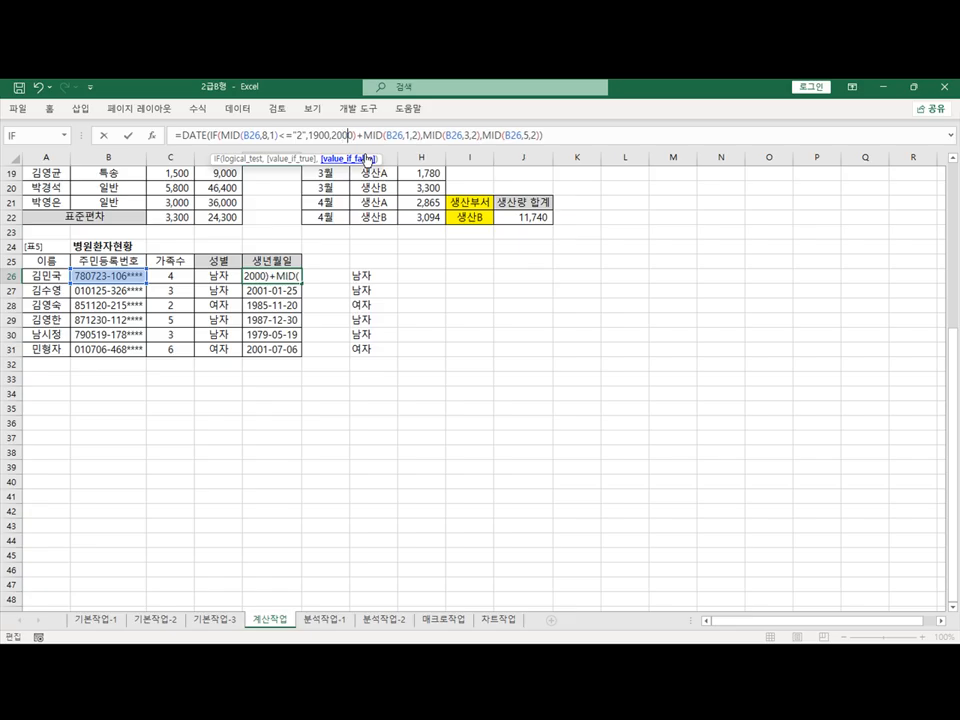
{"action": "key", "text": "Return"}
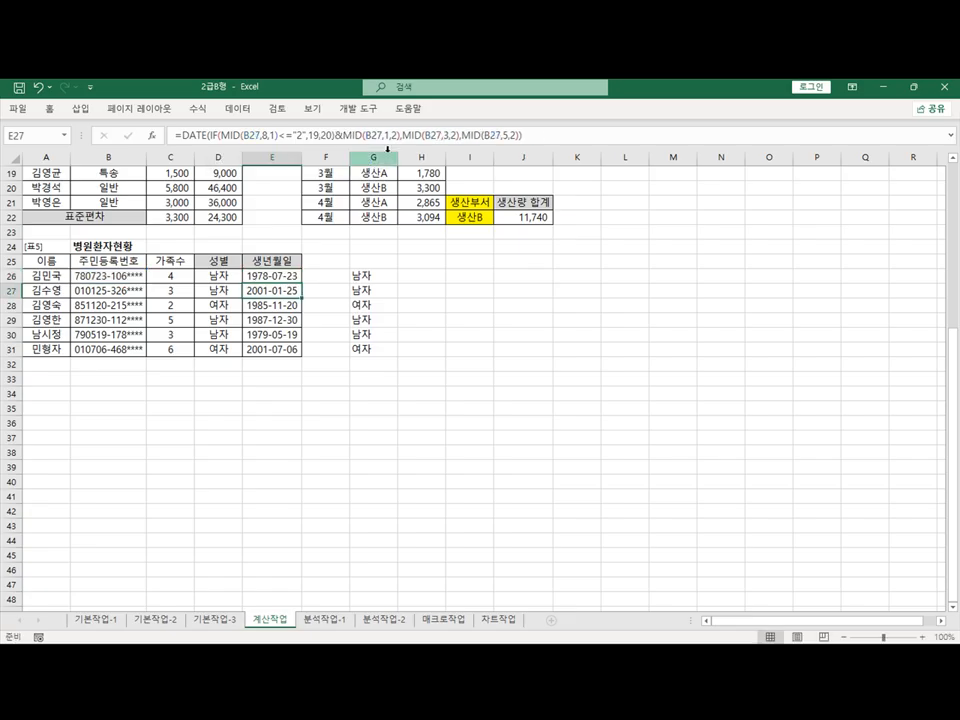
{"action": "left_click", "coordinate": [265, 276]}
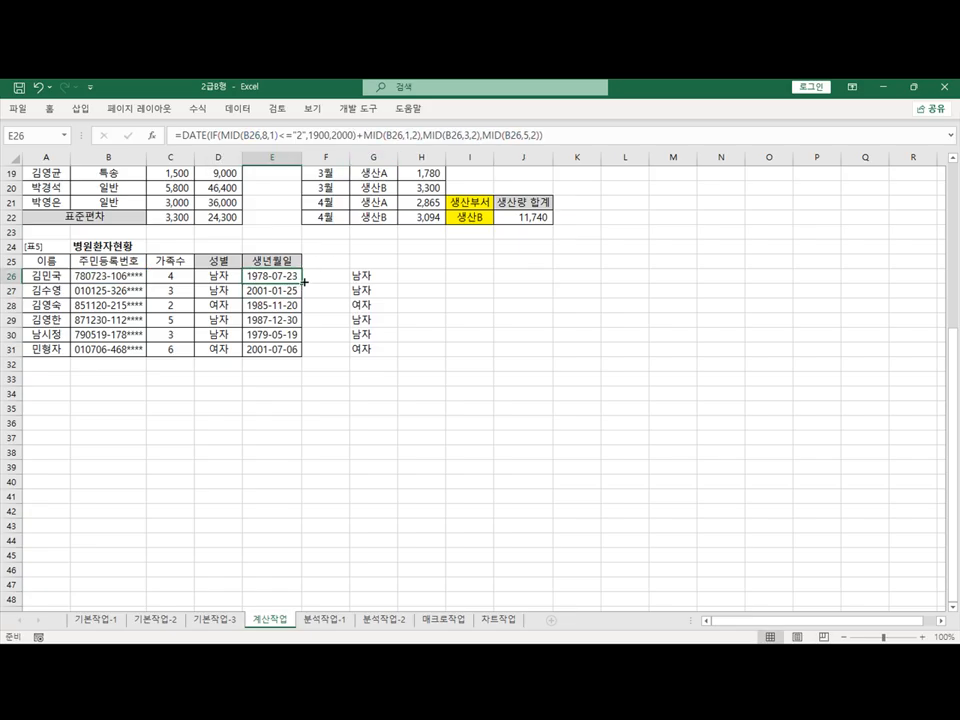
{"action": "left_click_drag", "start_coordinate": [302, 283], "coordinate": [296, 346]}
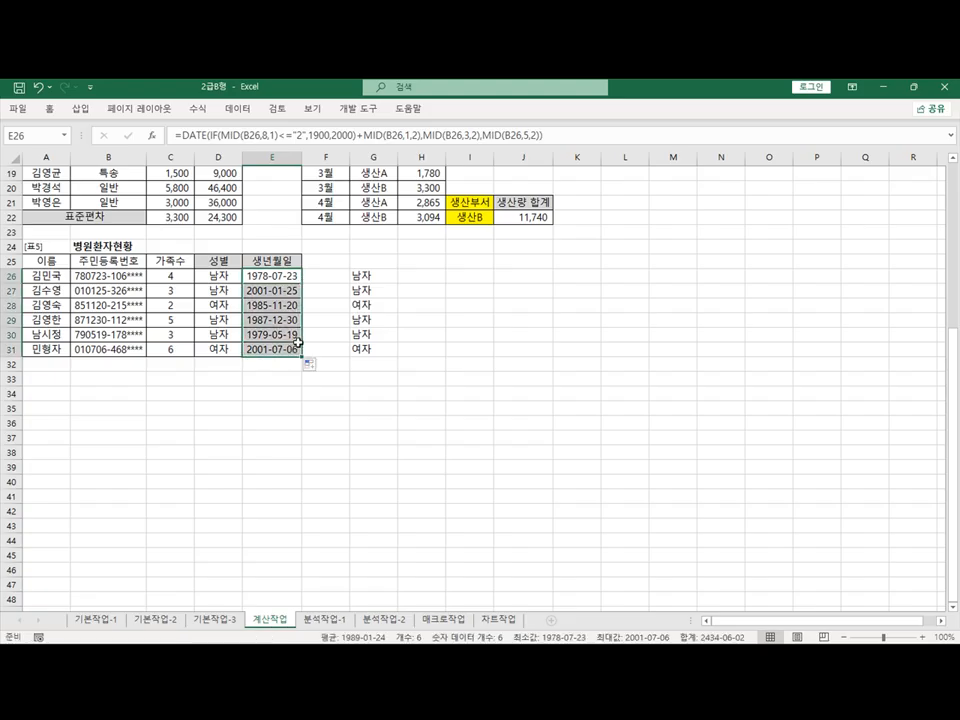